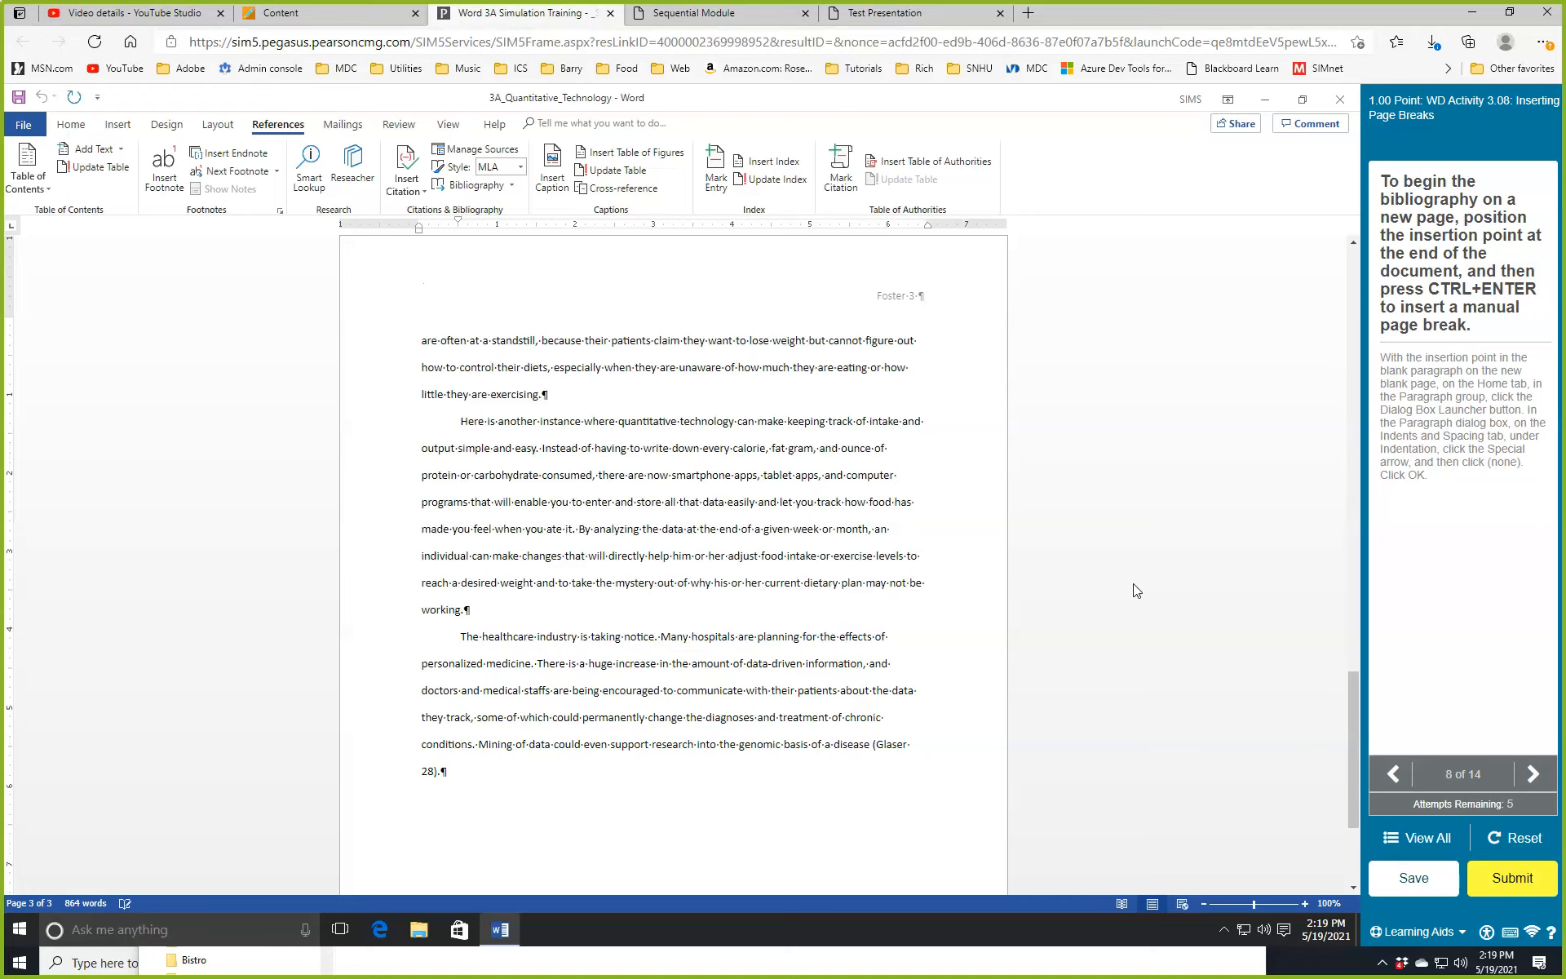
# Insert a manual page break (Ctrl+Enter) after the last paragraph to create blank page 4.
pyautogui.hotkey('ctrl', 'Return')
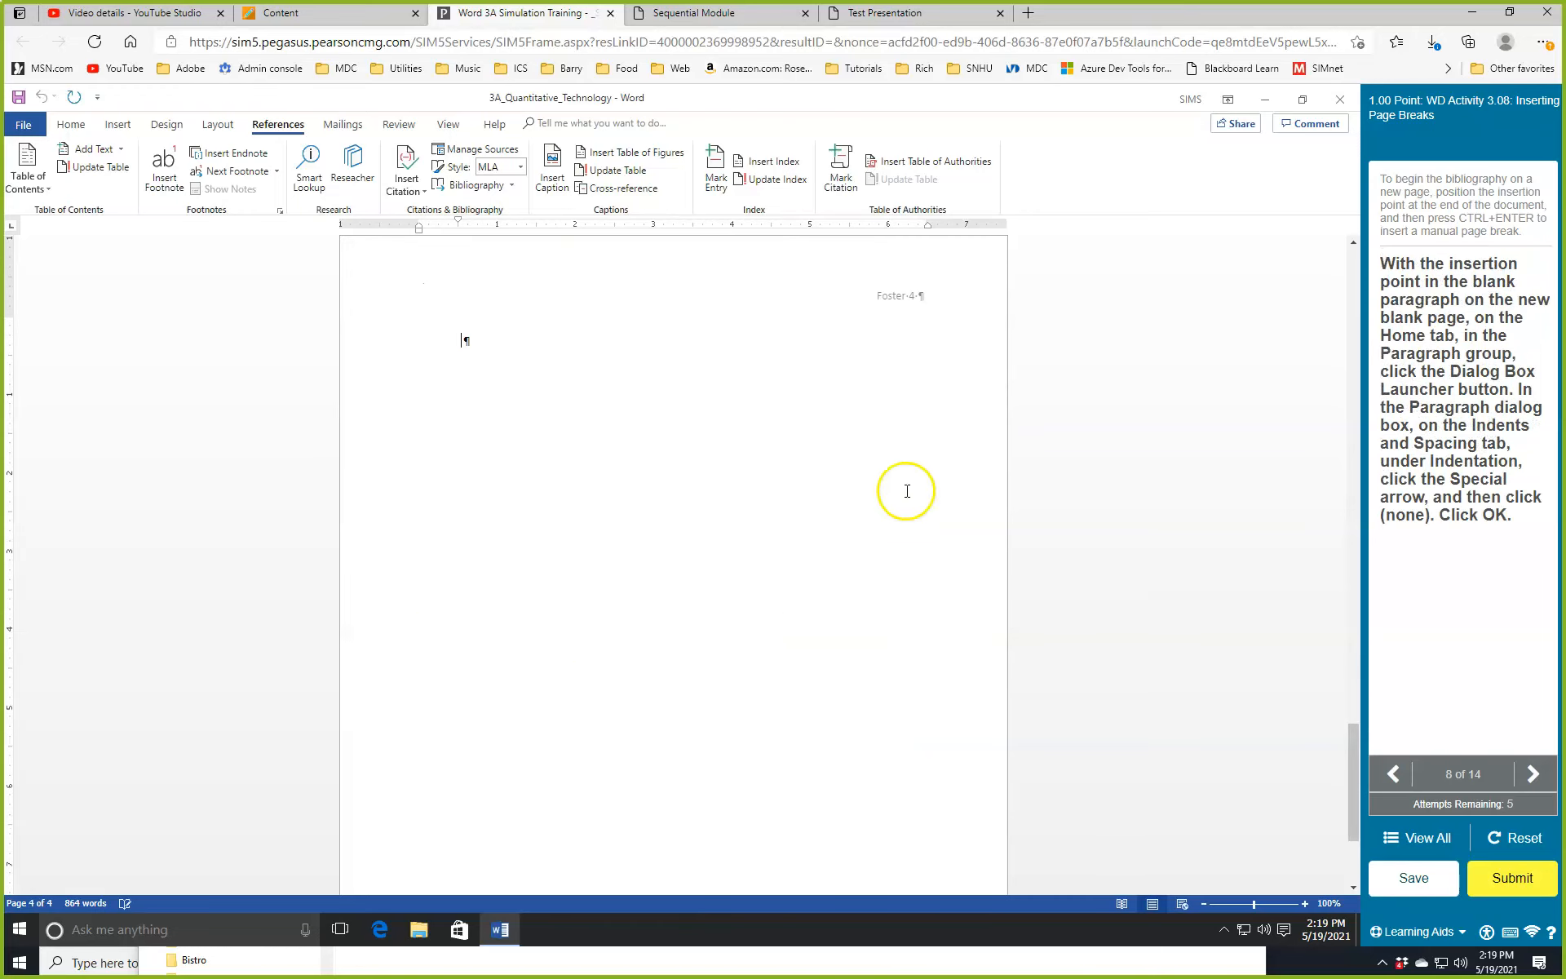
pyautogui.scroll(8, 624, 526)
pyautogui.scroll(-4, 635, 531)
pyautogui.scroll(3, 587, 497)
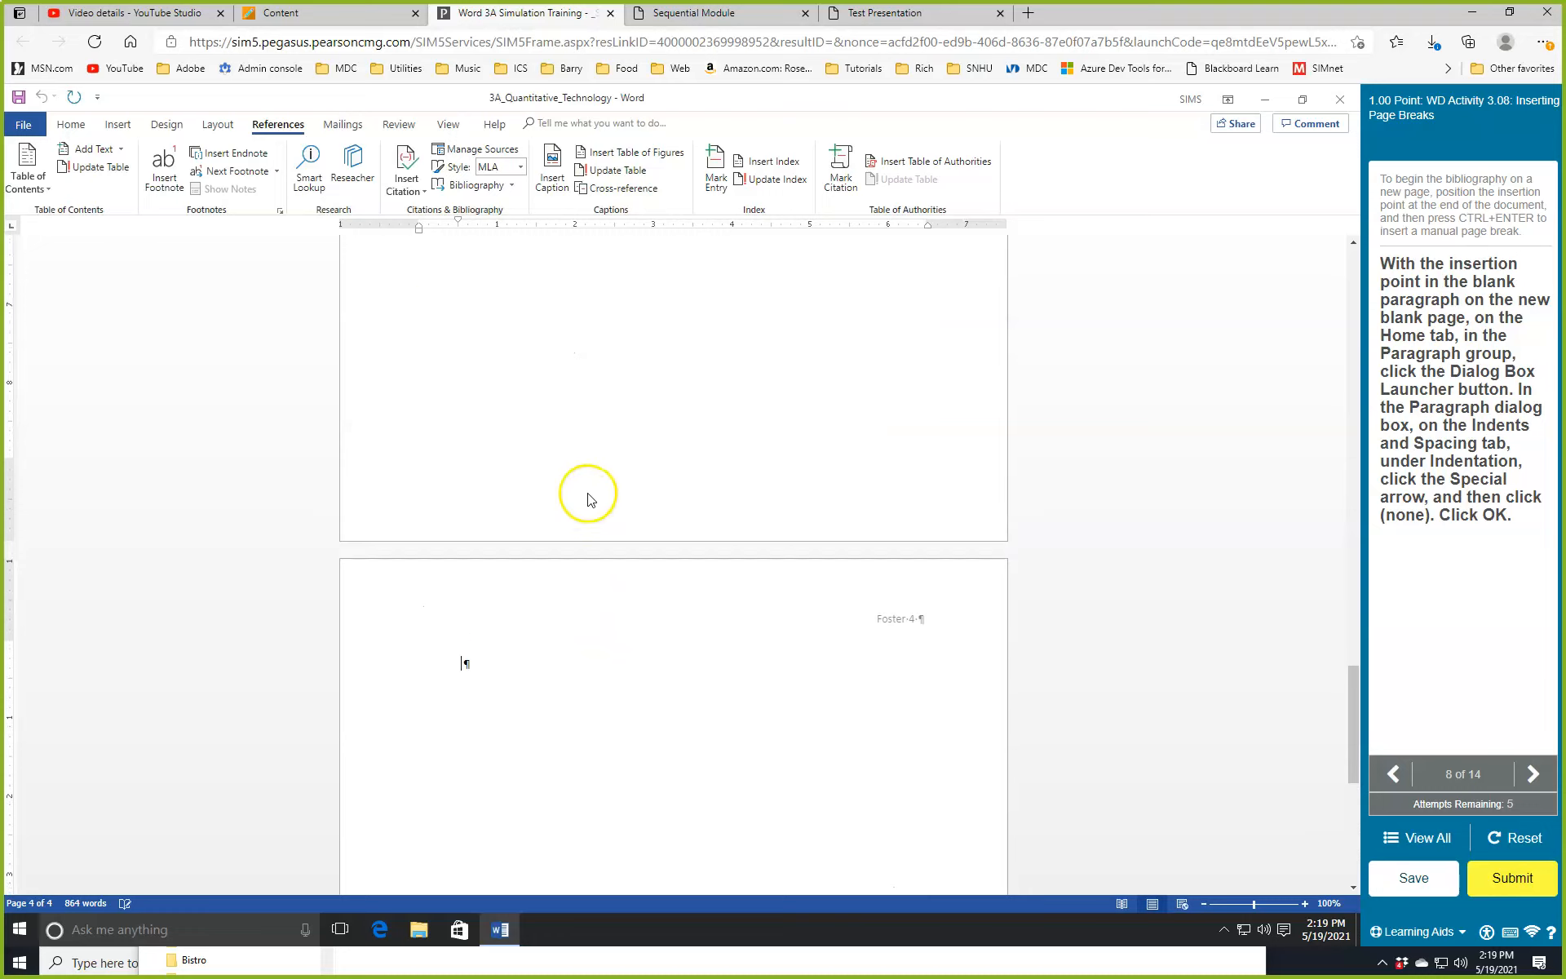
pyautogui.scroll(-6, 582, 450)
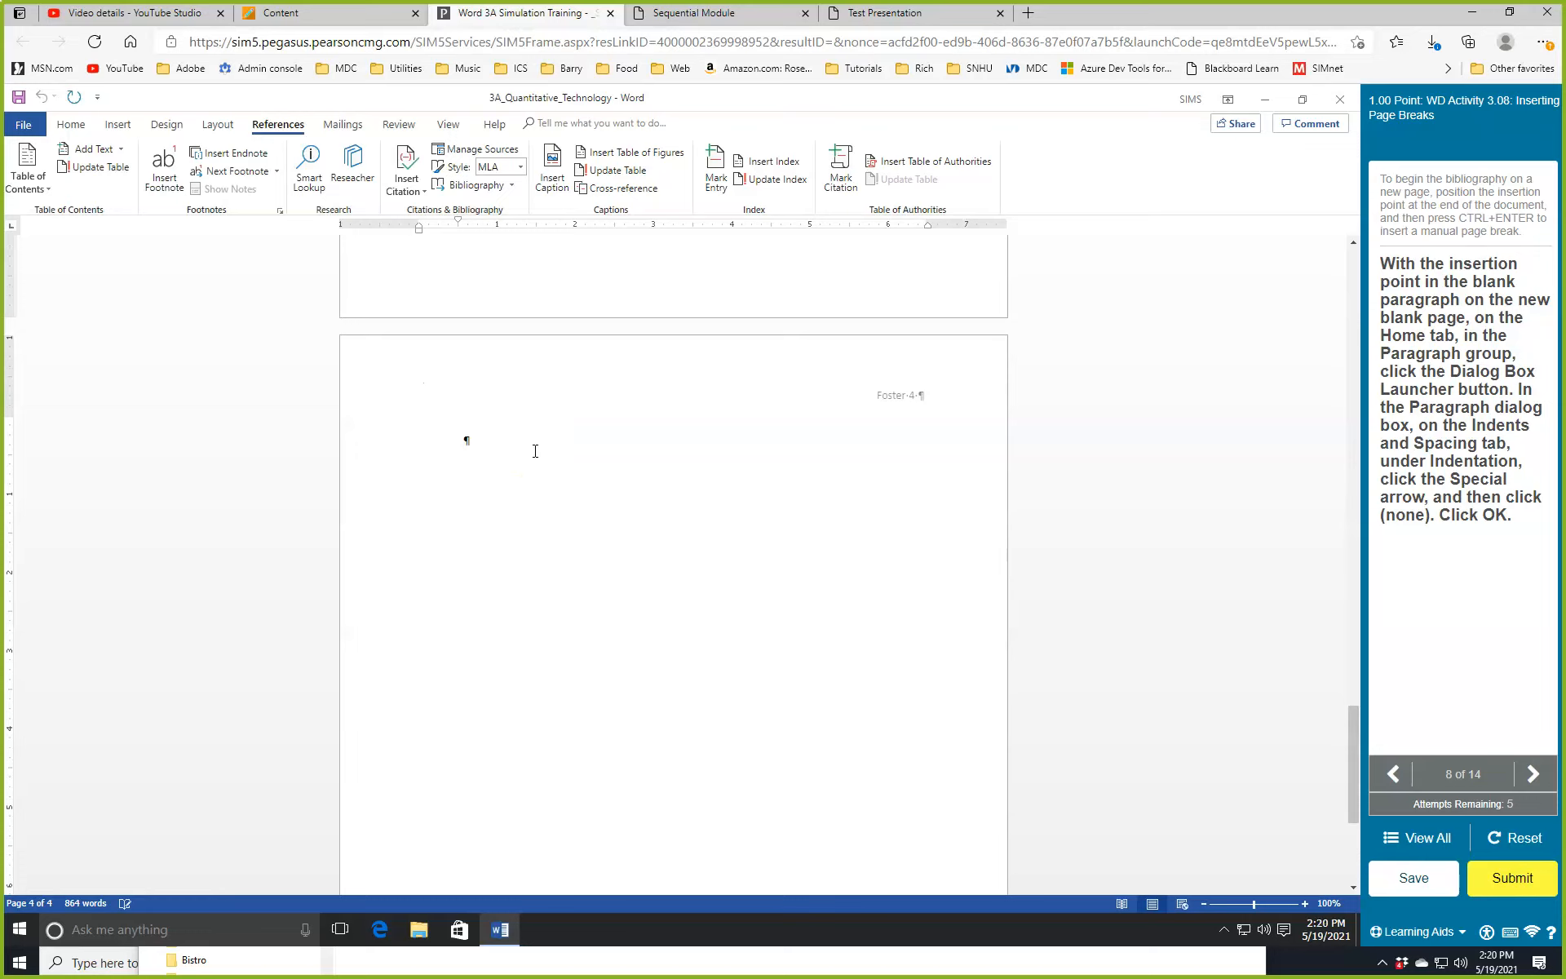
# Set Special indentation to (none) for page 4's blank paragraph in the Paragraph dialog.
pyautogui.click(72, 125)
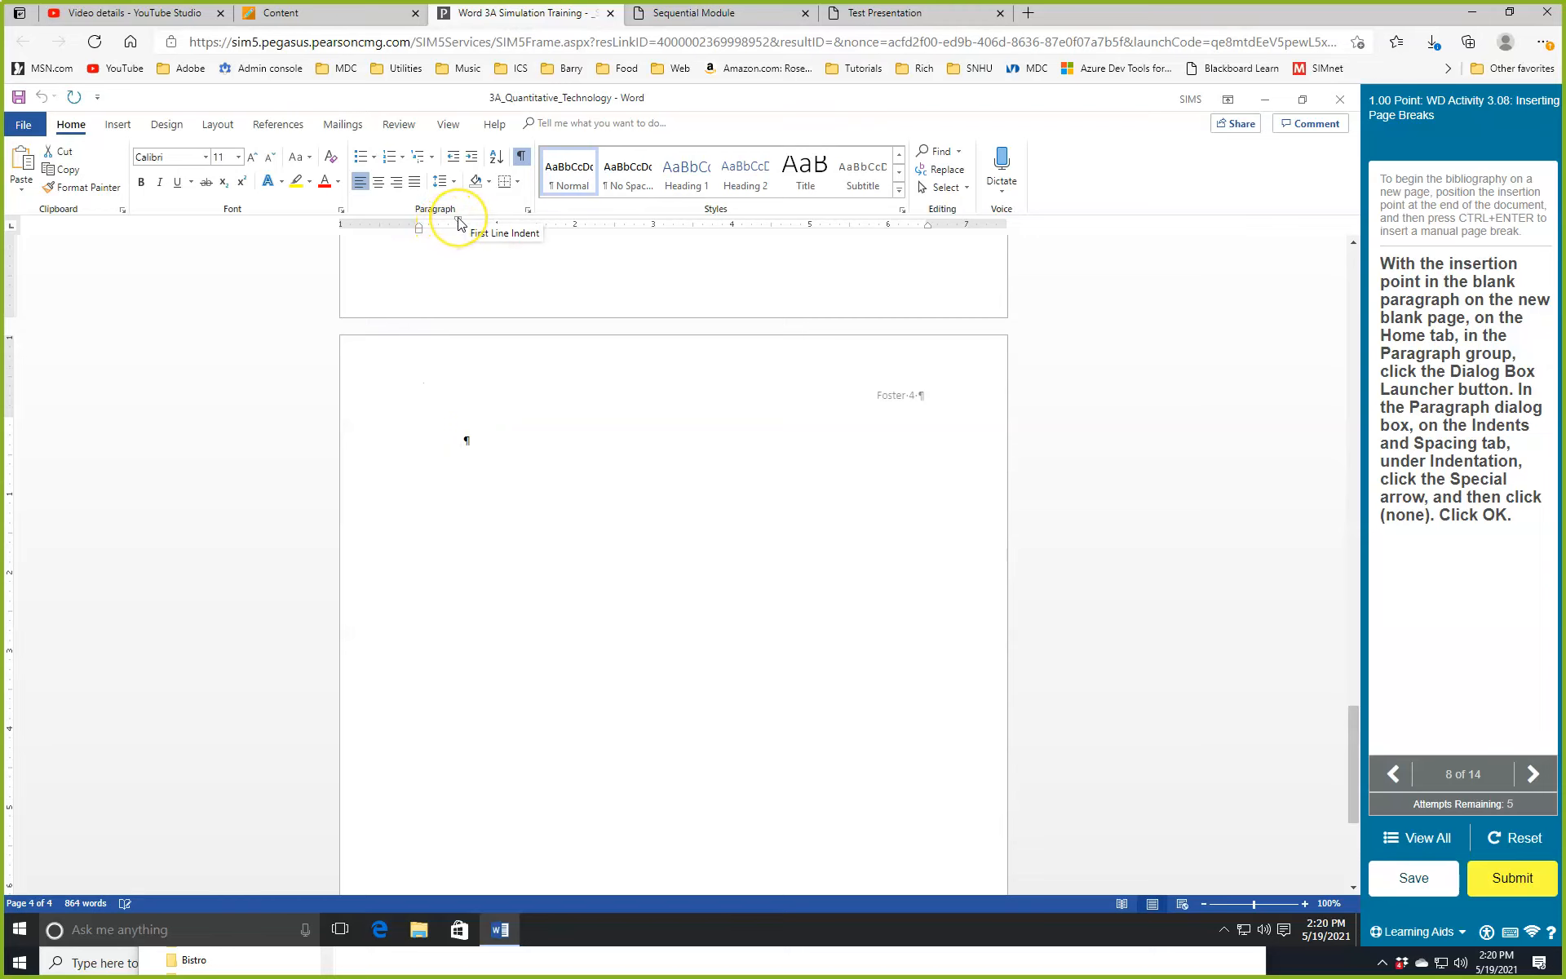
pyautogui.scroll(8, 620, 514)
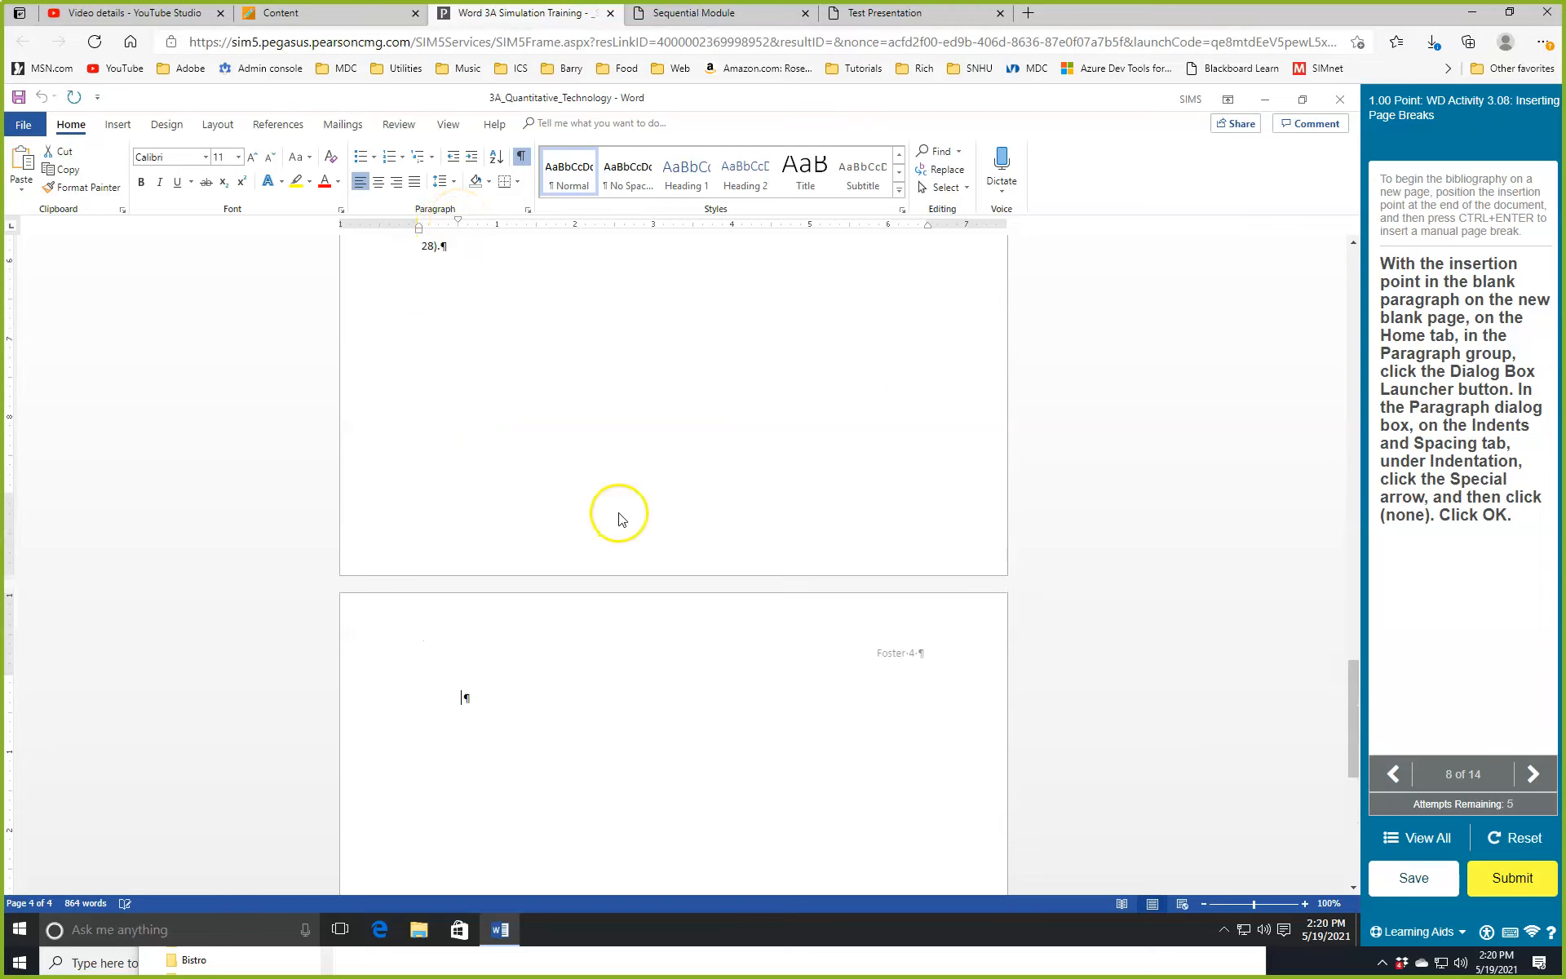
pyautogui.scroll(-8, 502, 515)
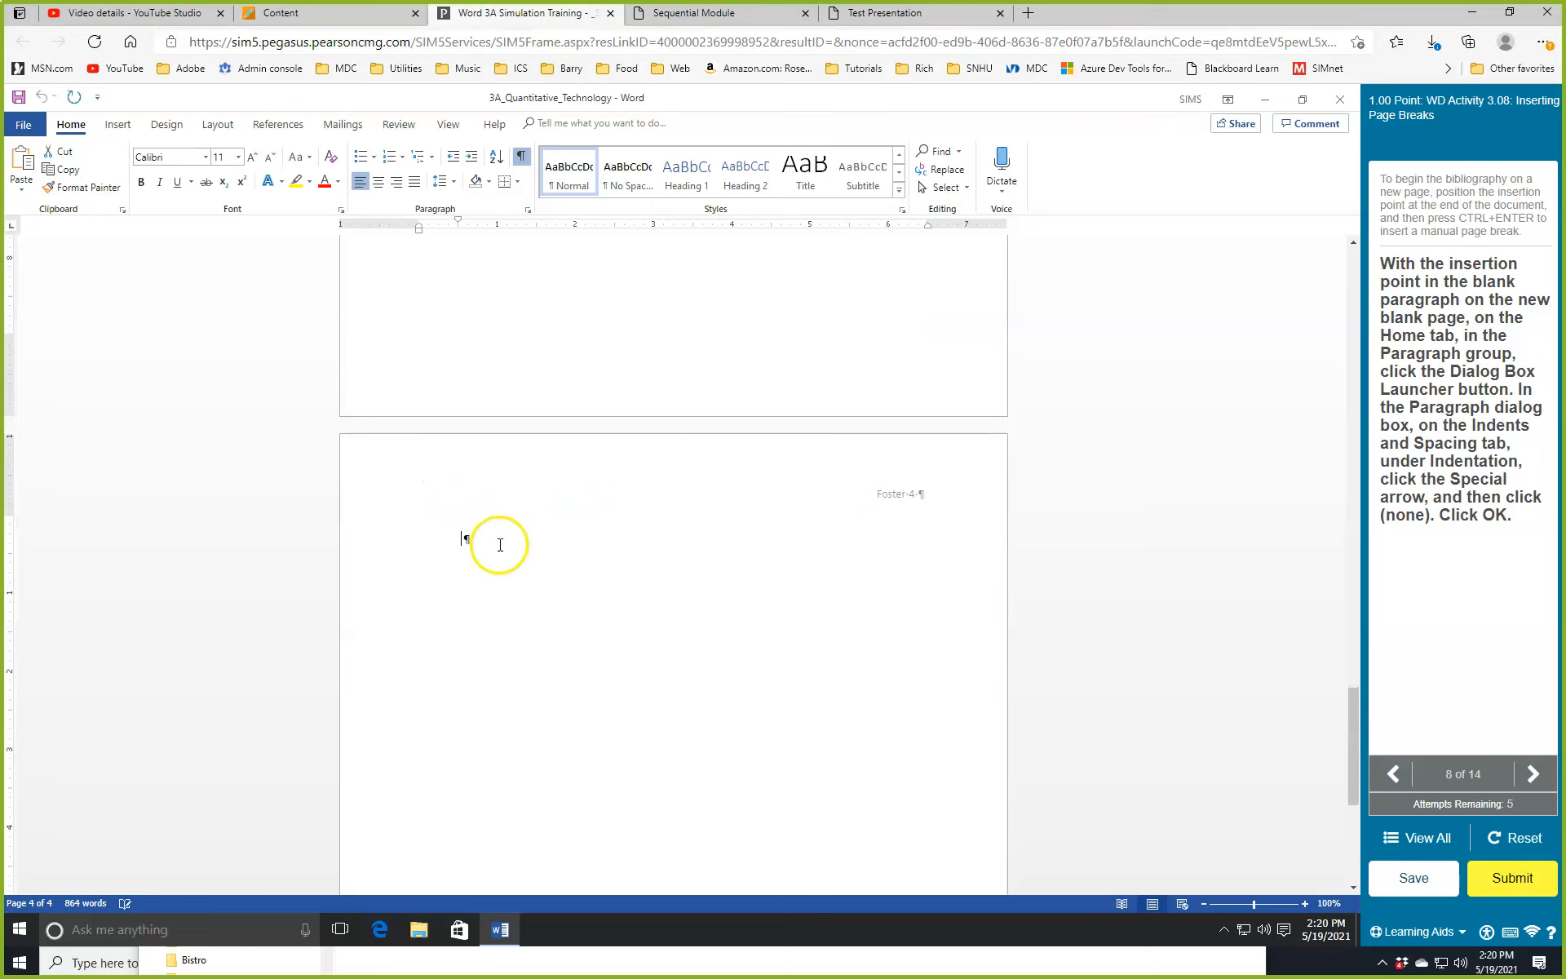
pyautogui.click(530, 210)
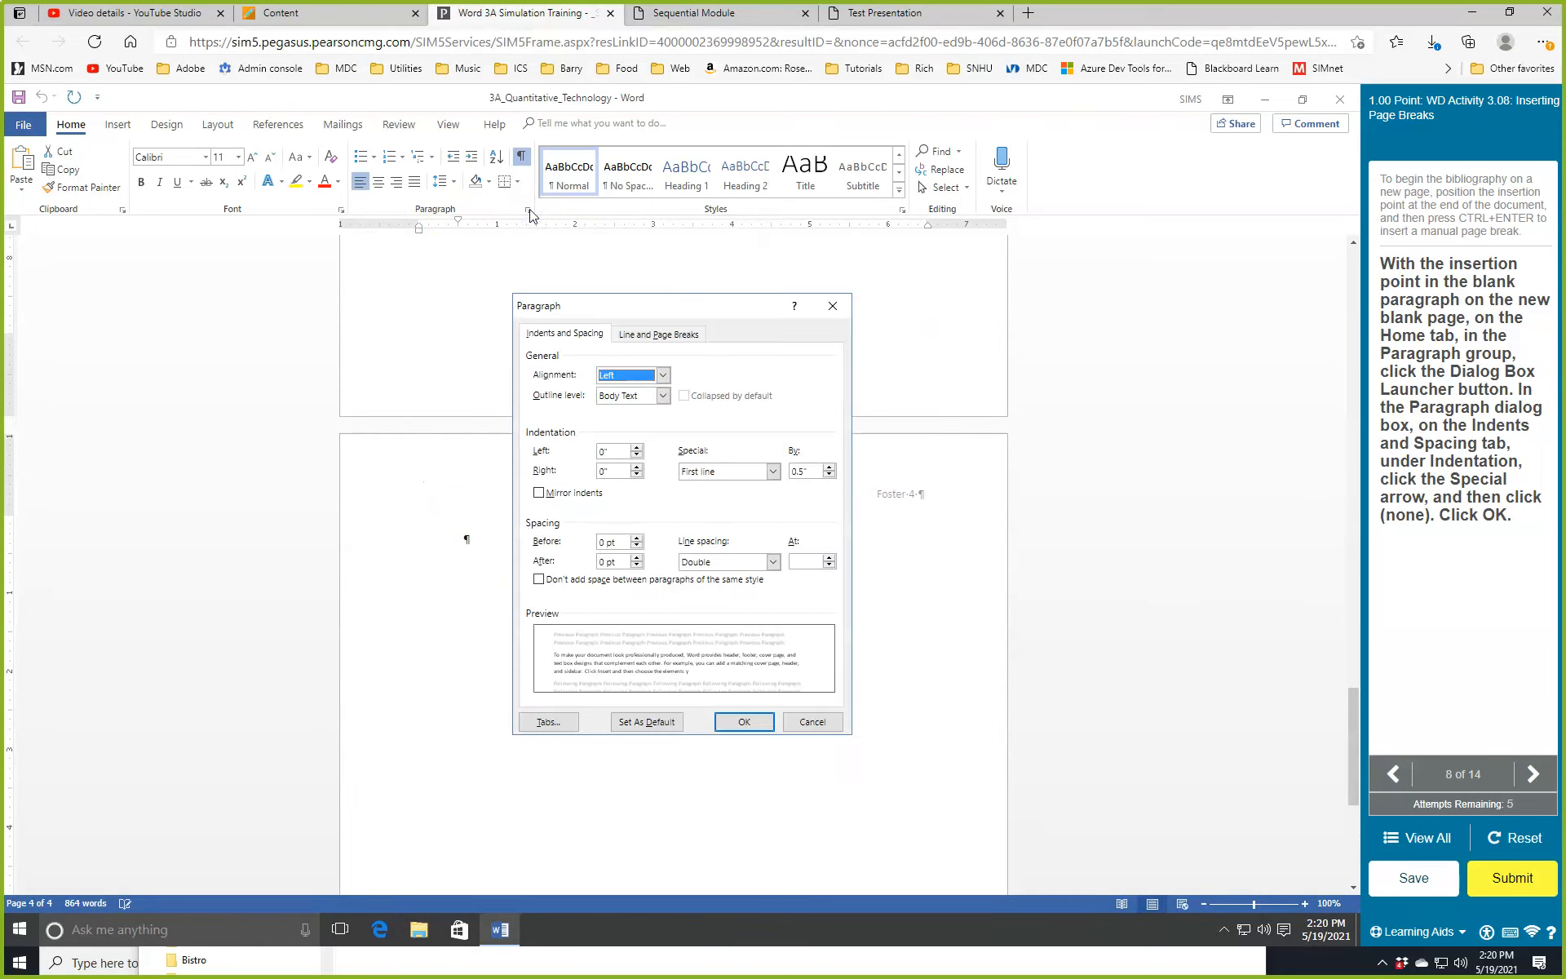
pyautogui.click(772, 471)
pyautogui.click(696, 487)
pyautogui.click(754, 722)
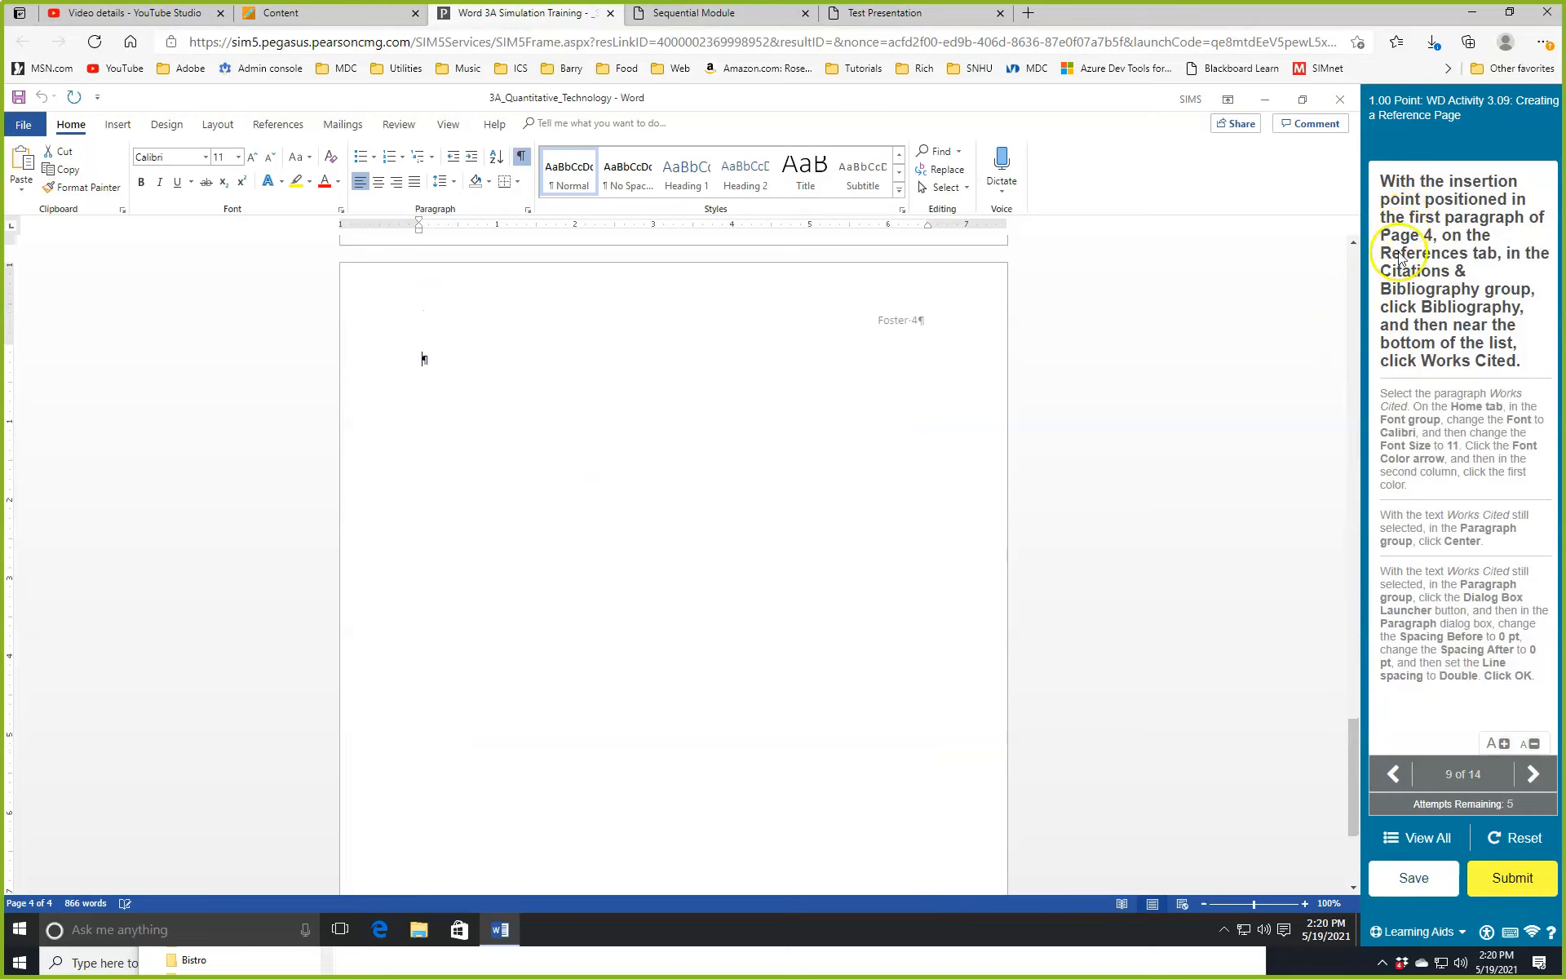
# Insert the built-in Works Cited style from the References Bibliography gallery.
pyautogui.click(287, 126)
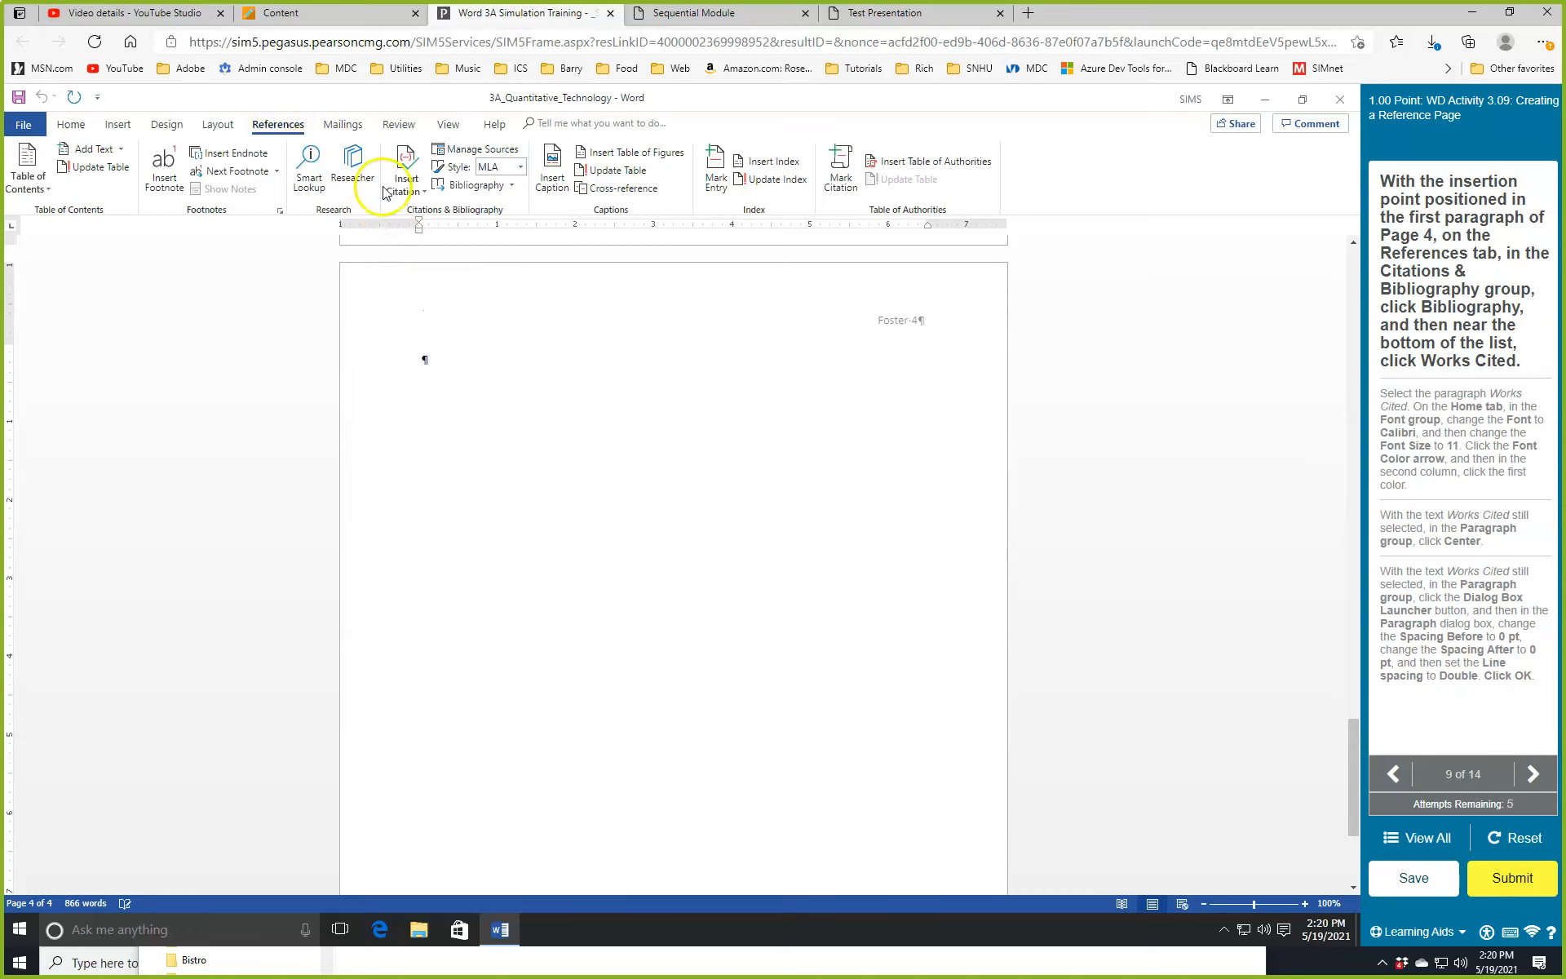
pyautogui.click(509, 188)
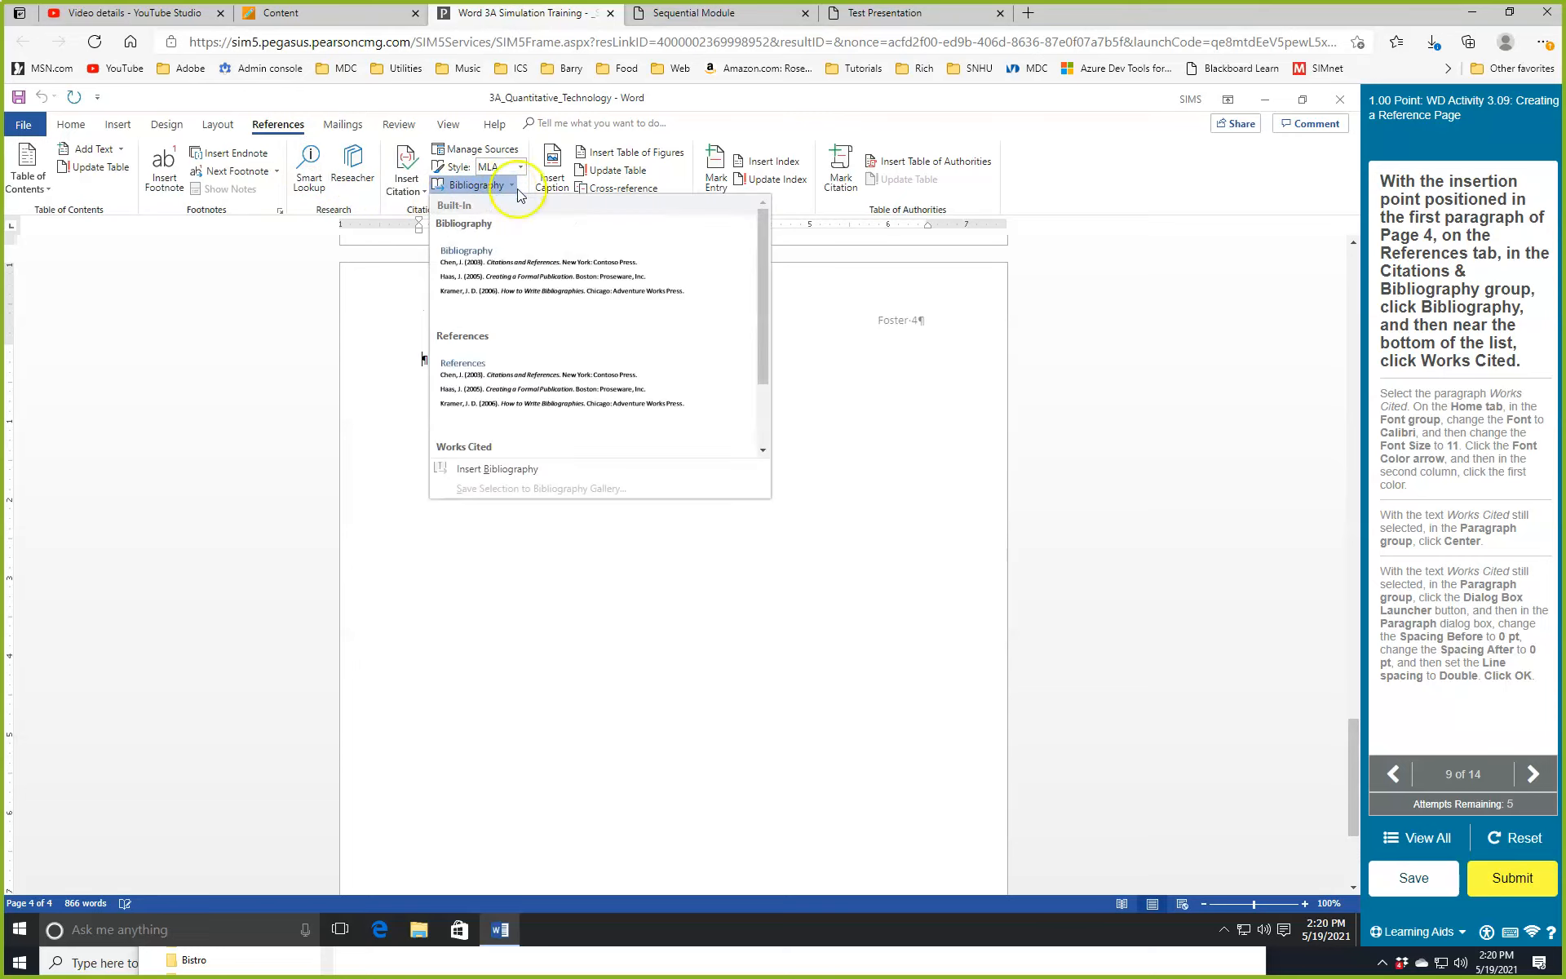
pyautogui.click(484, 449)
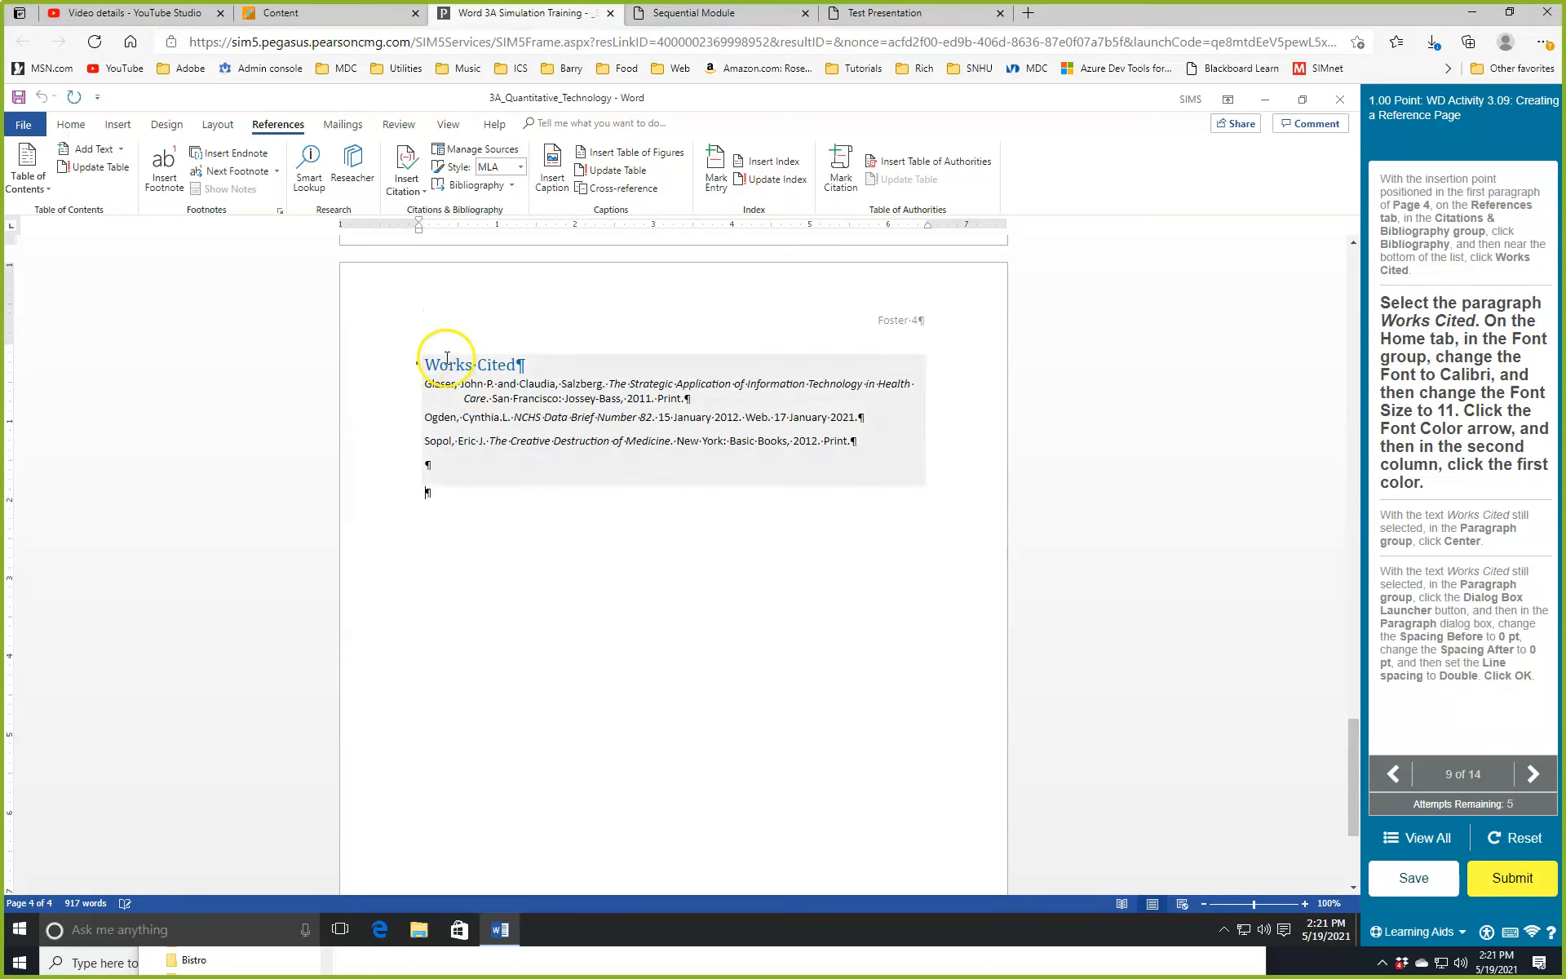
# Select the Works Cited heading and format it Calibri, 11 pt, Black, Text 1.
pyautogui.click(592, 375)
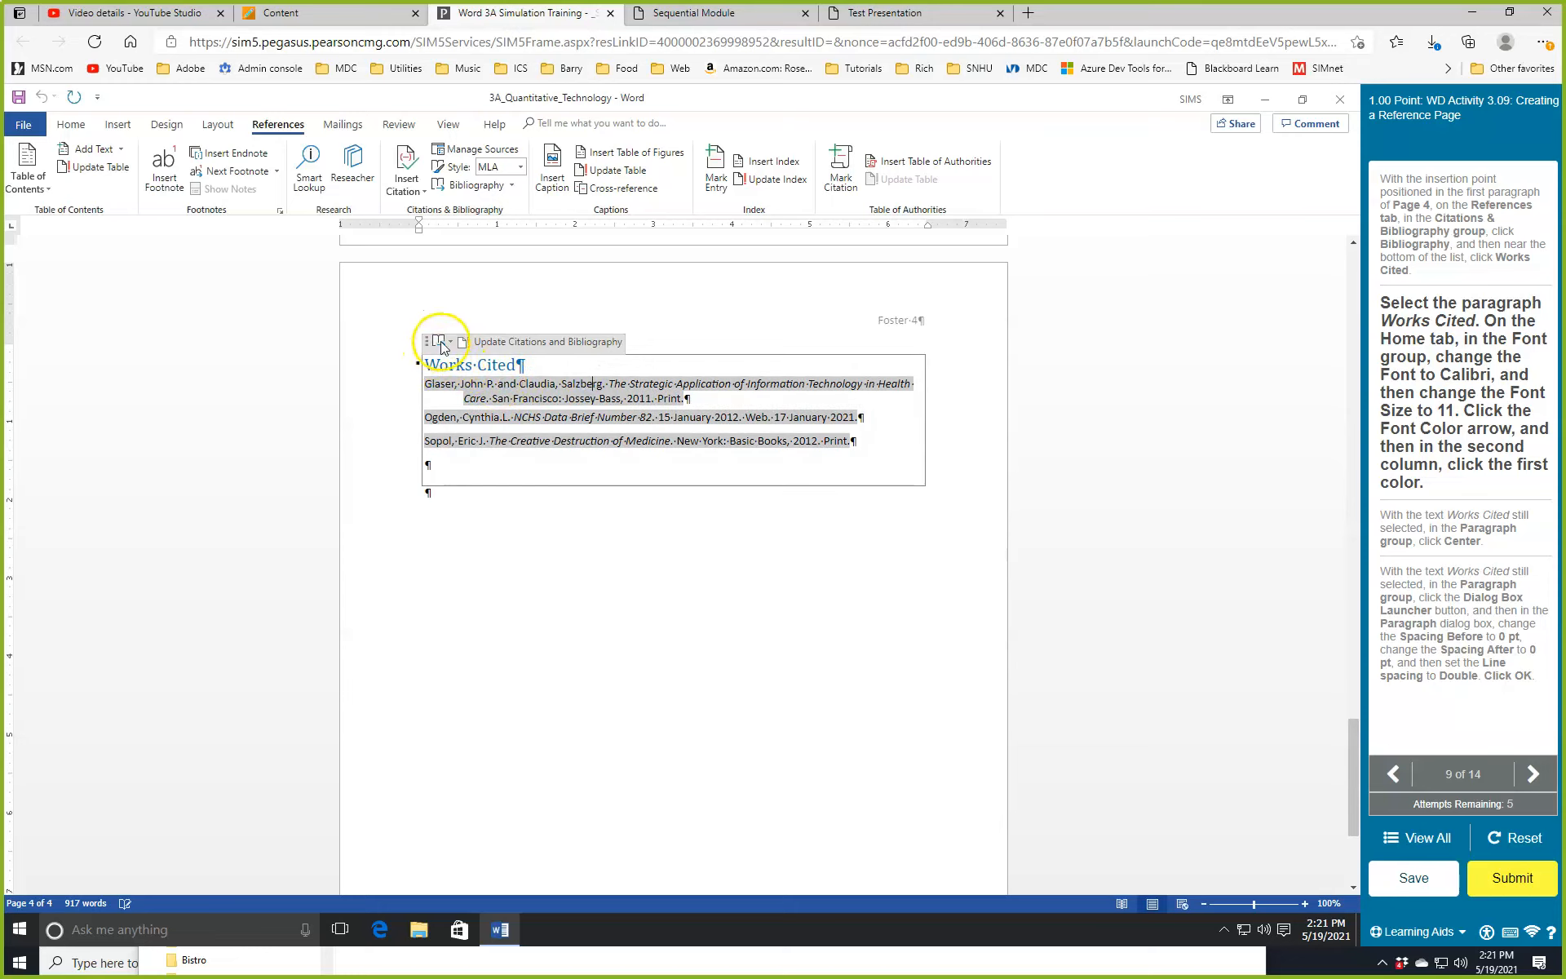
pyautogui.tripleClick(529, 365)
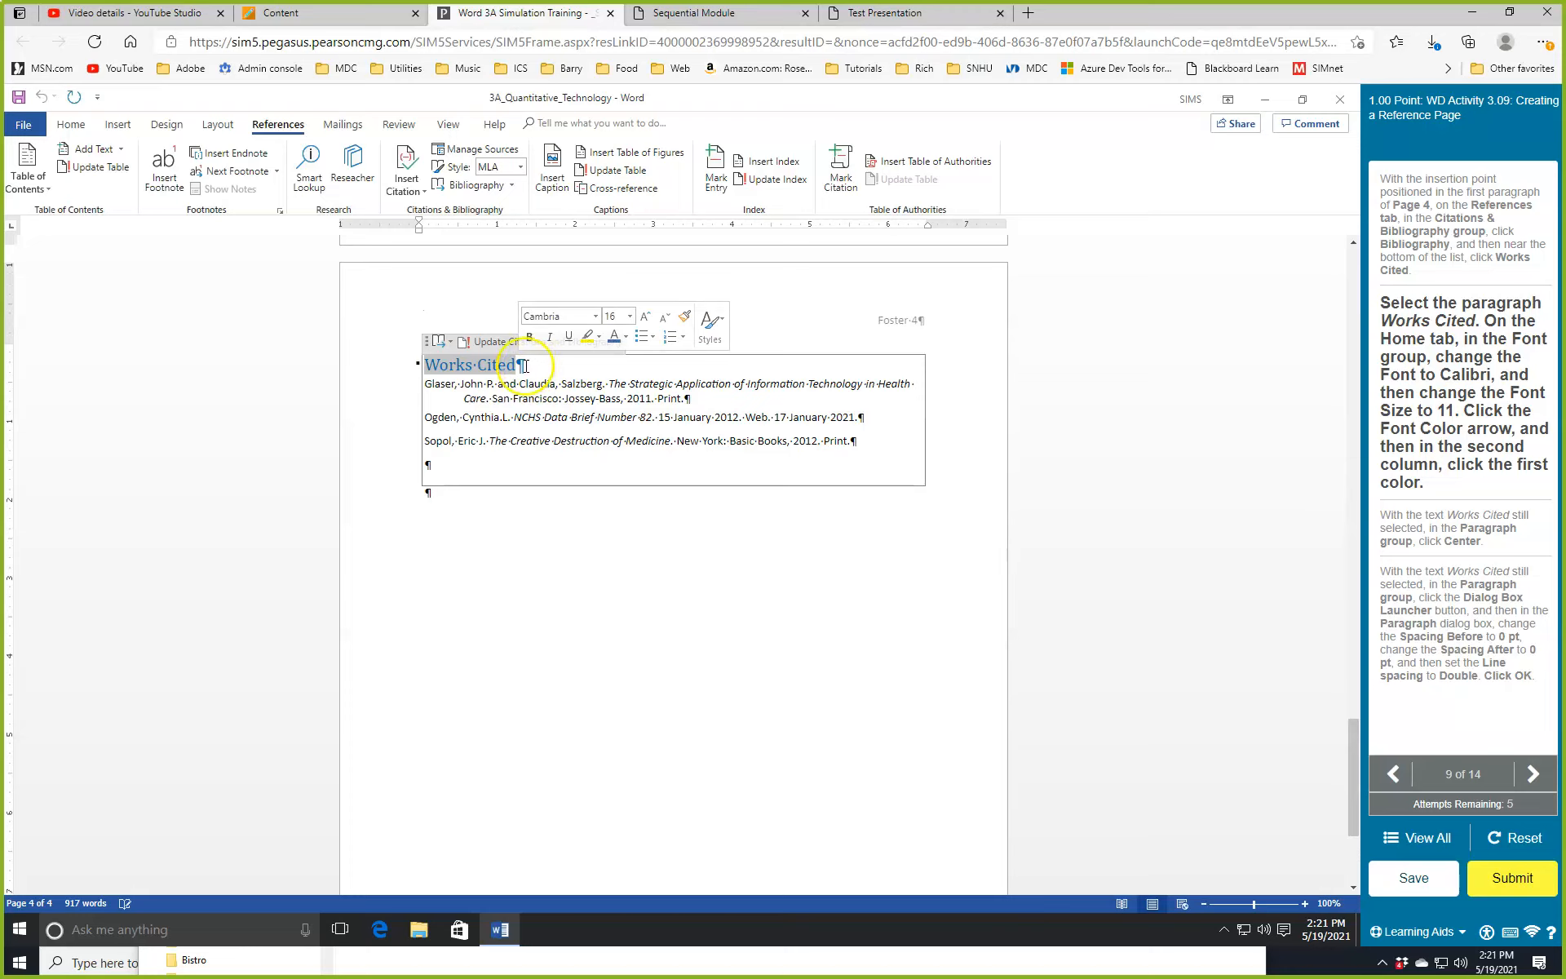
pyautogui.click(595, 316)
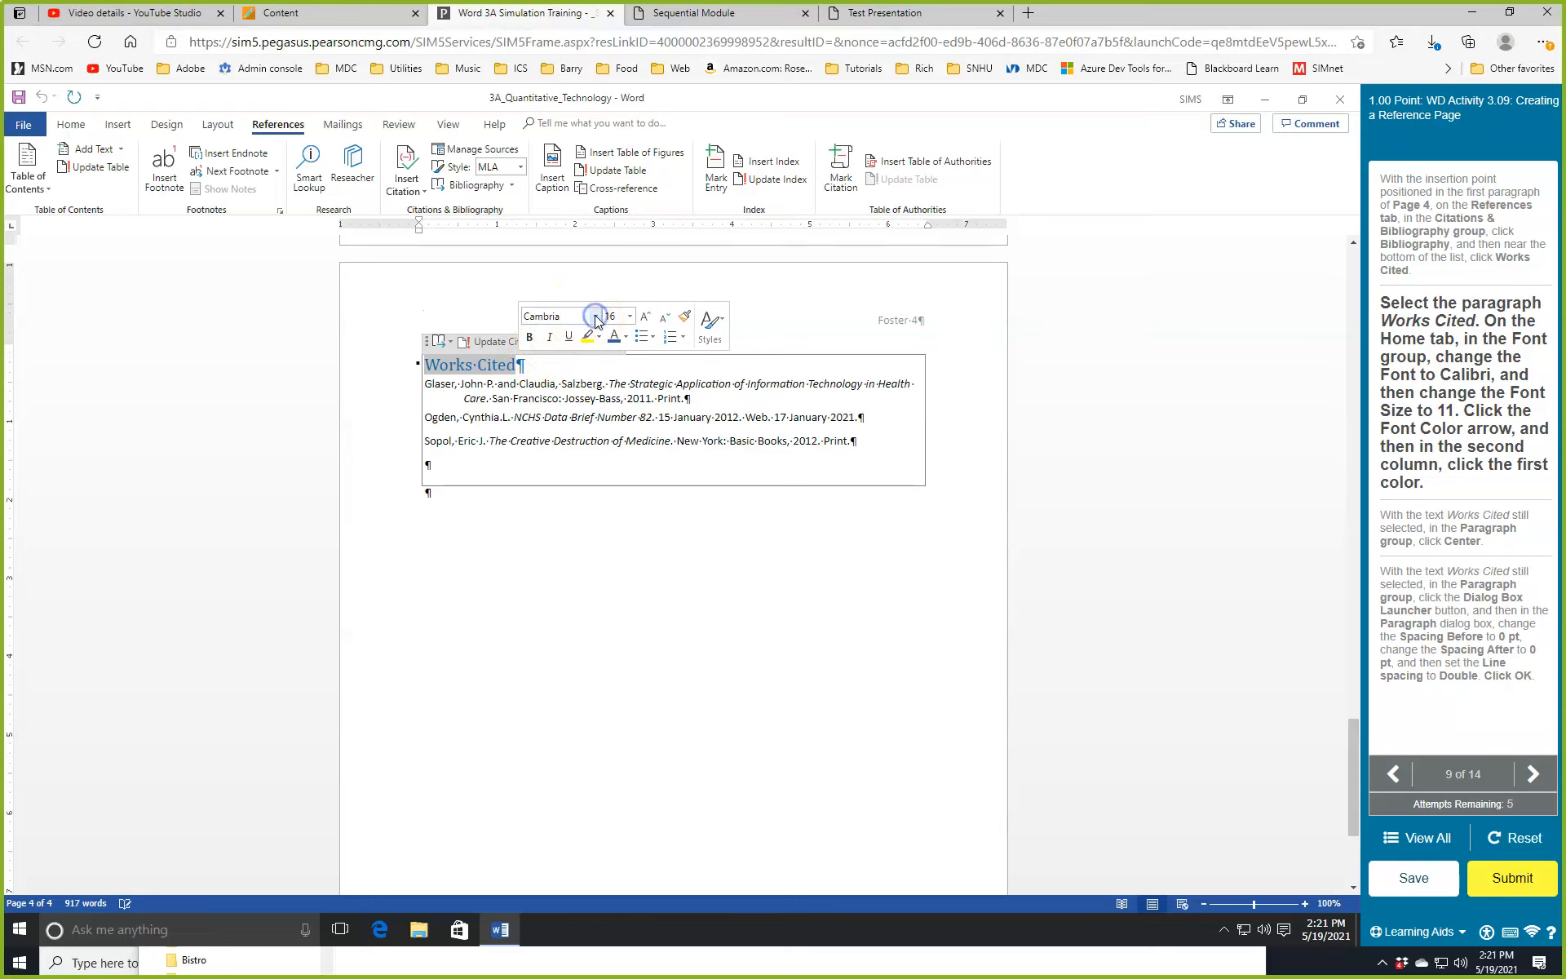
pyautogui.click(68, 125)
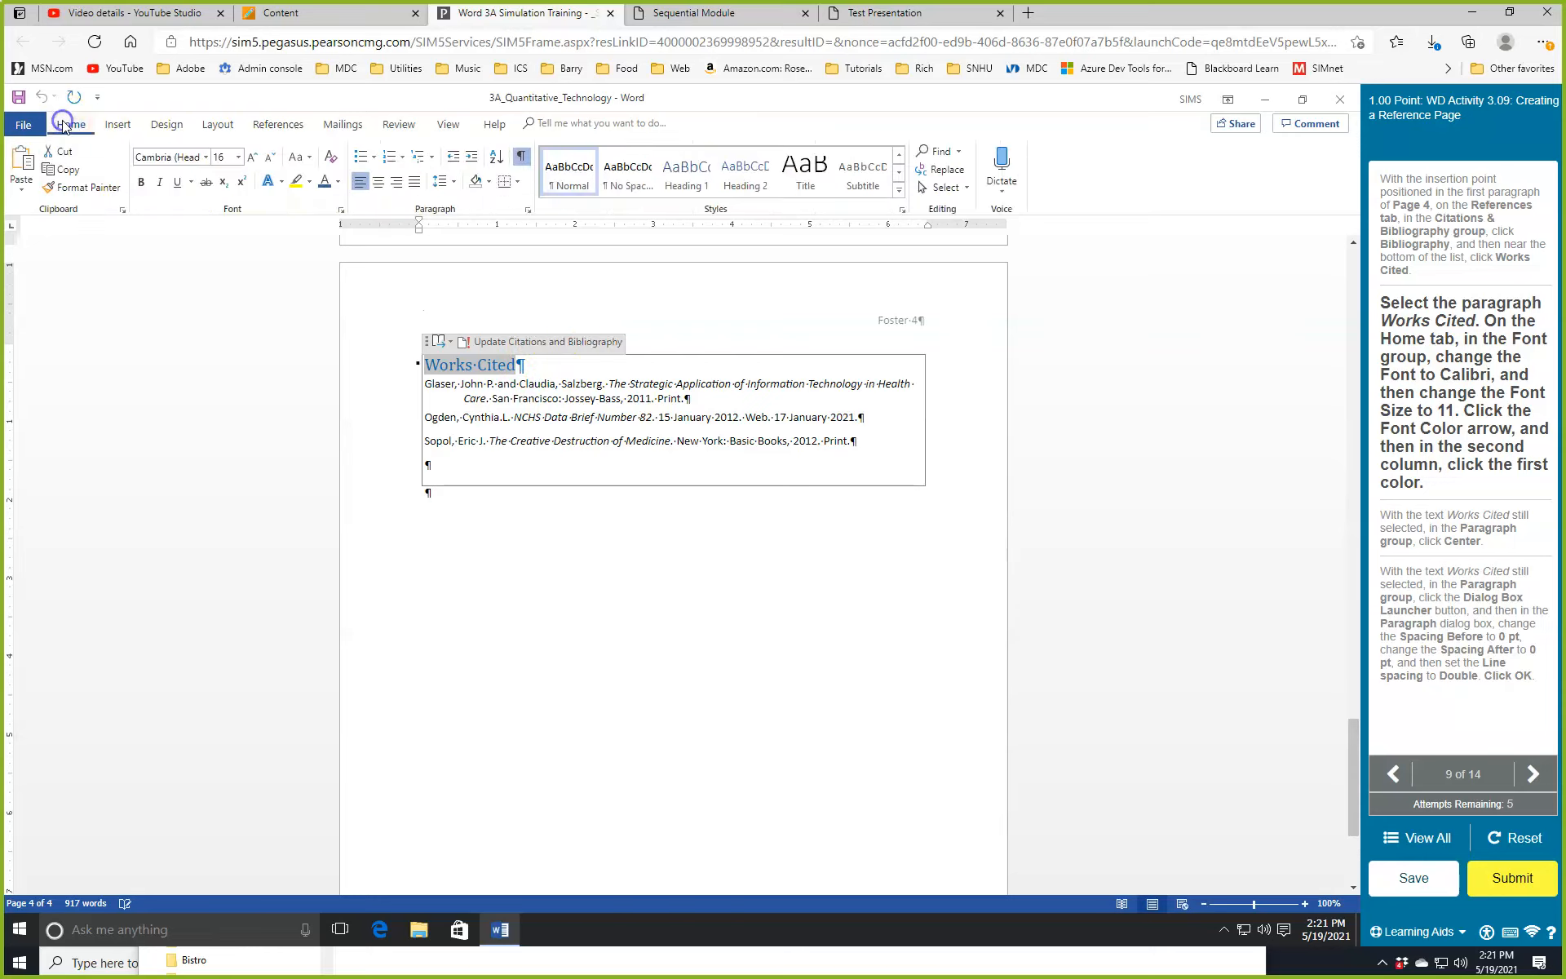
pyautogui.click(207, 159)
pyautogui.click(179, 231)
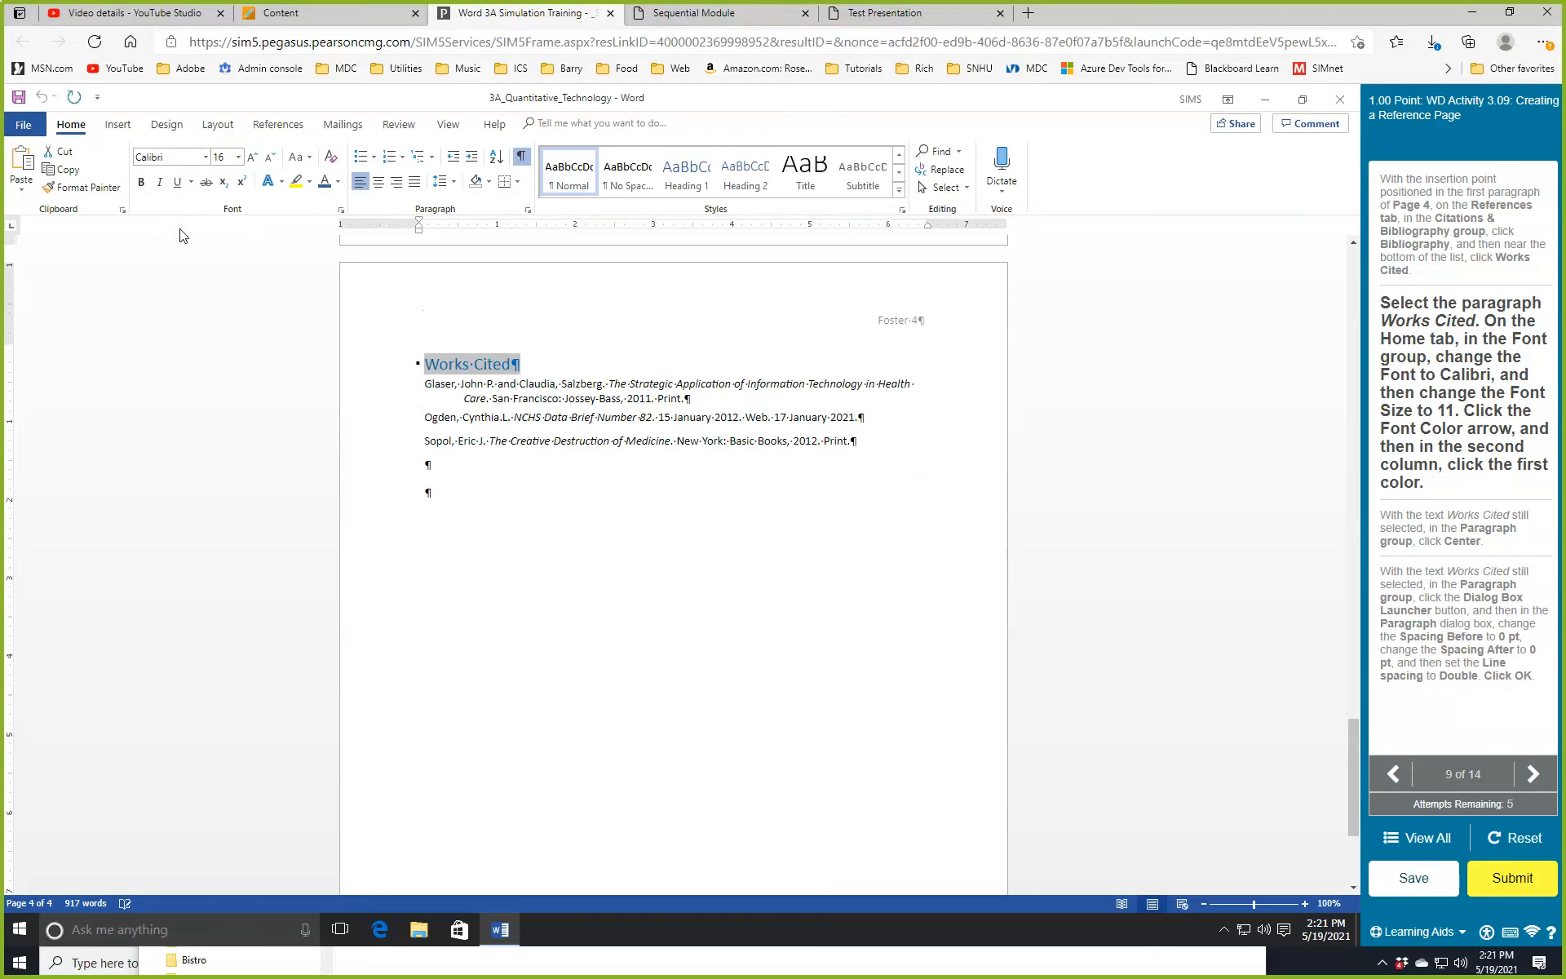
pyautogui.click(238, 158)
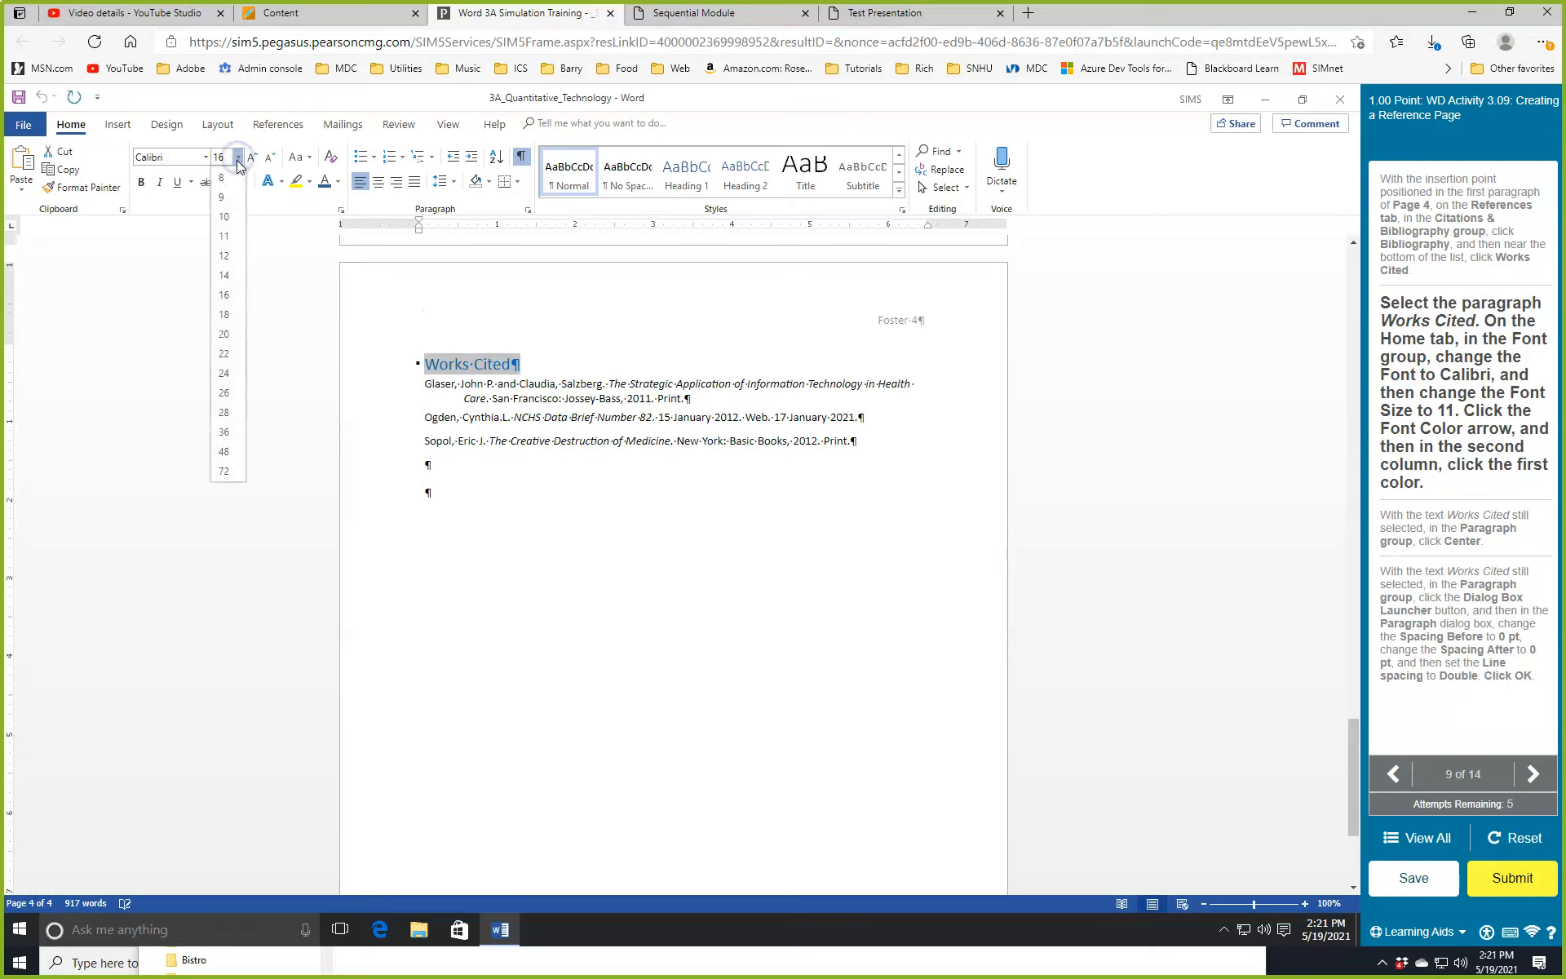
pyautogui.click(224, 237)
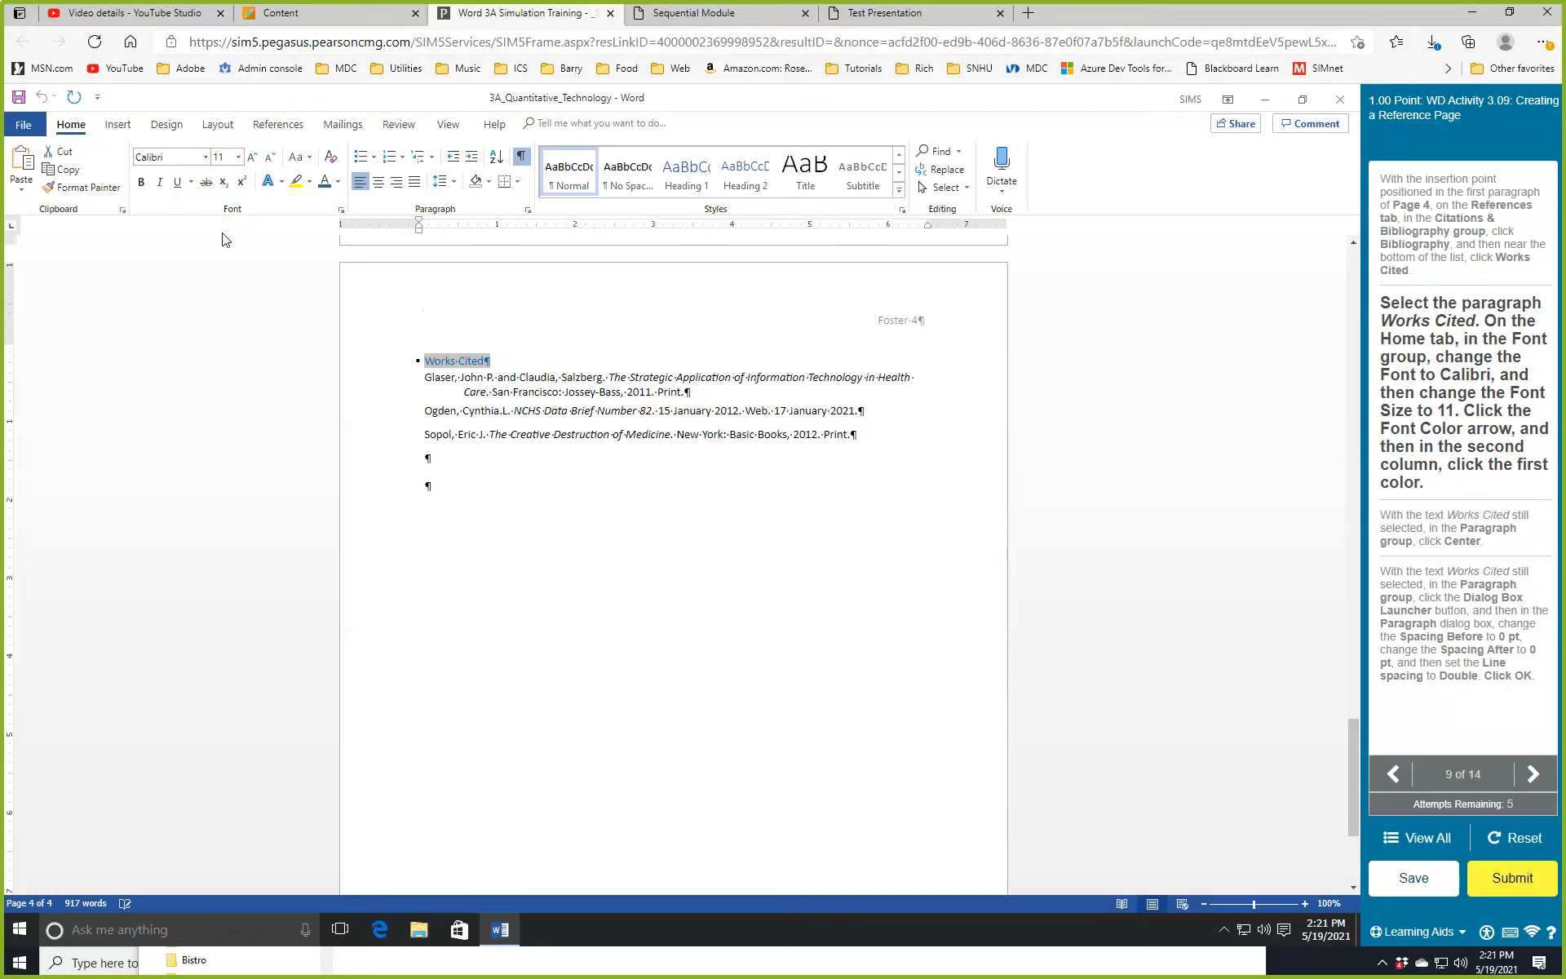
pyautogui.click(338, 185)
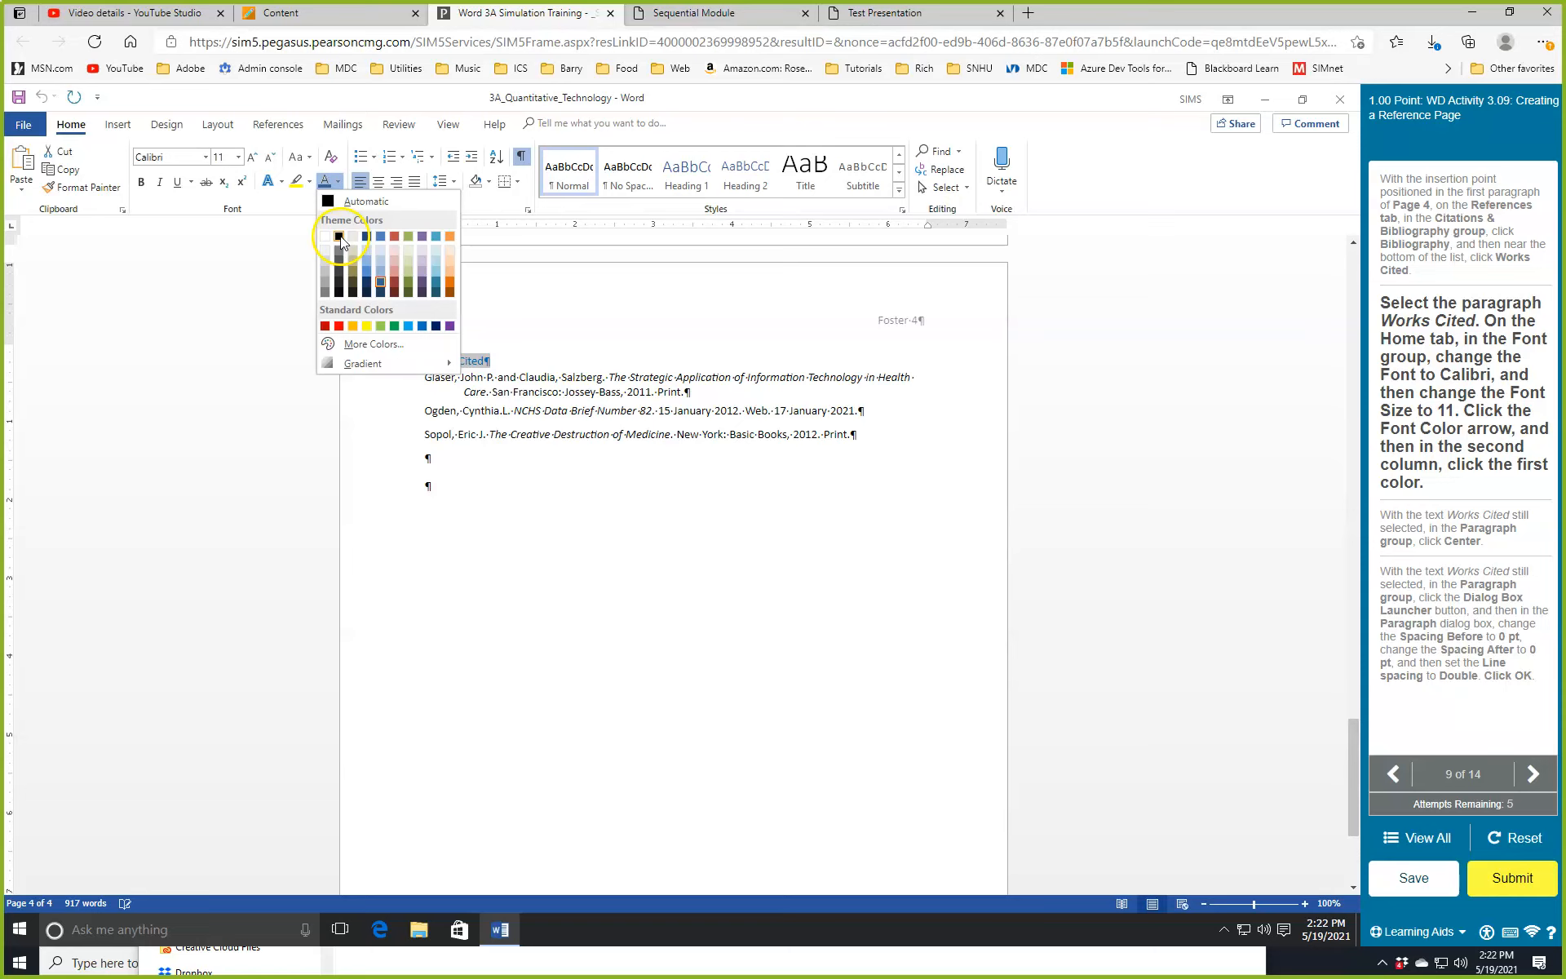
pyautogui.click(340, 238)
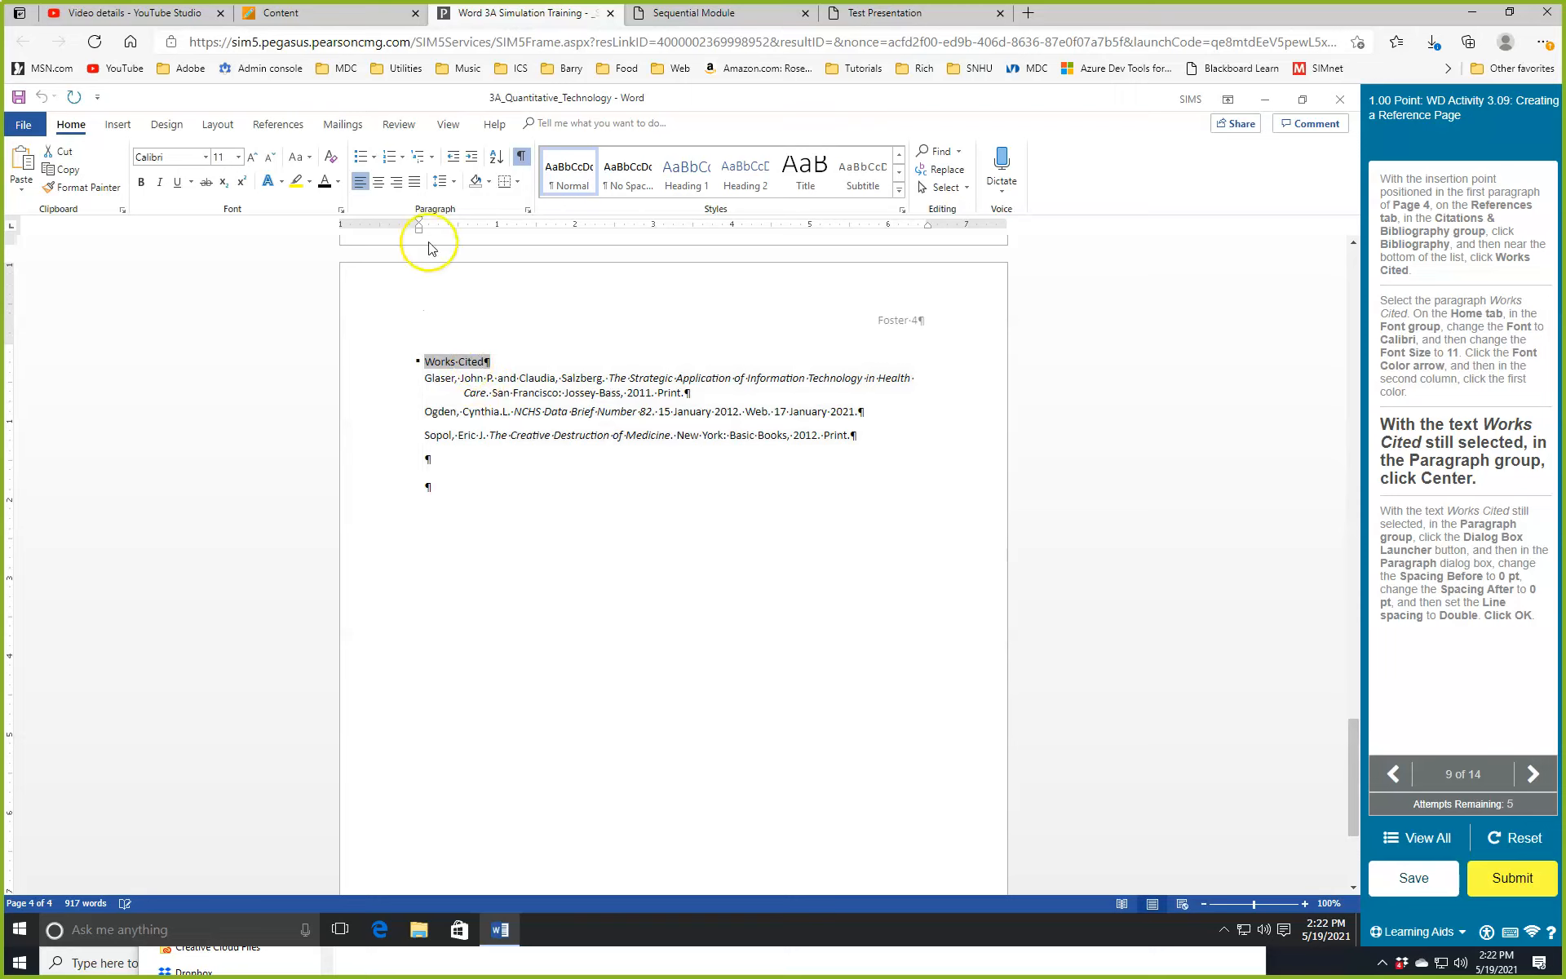
# Center the Works Cited heading with 0 pt before/after spacing and Double line spacing.
pyautogui.click(377, 183)
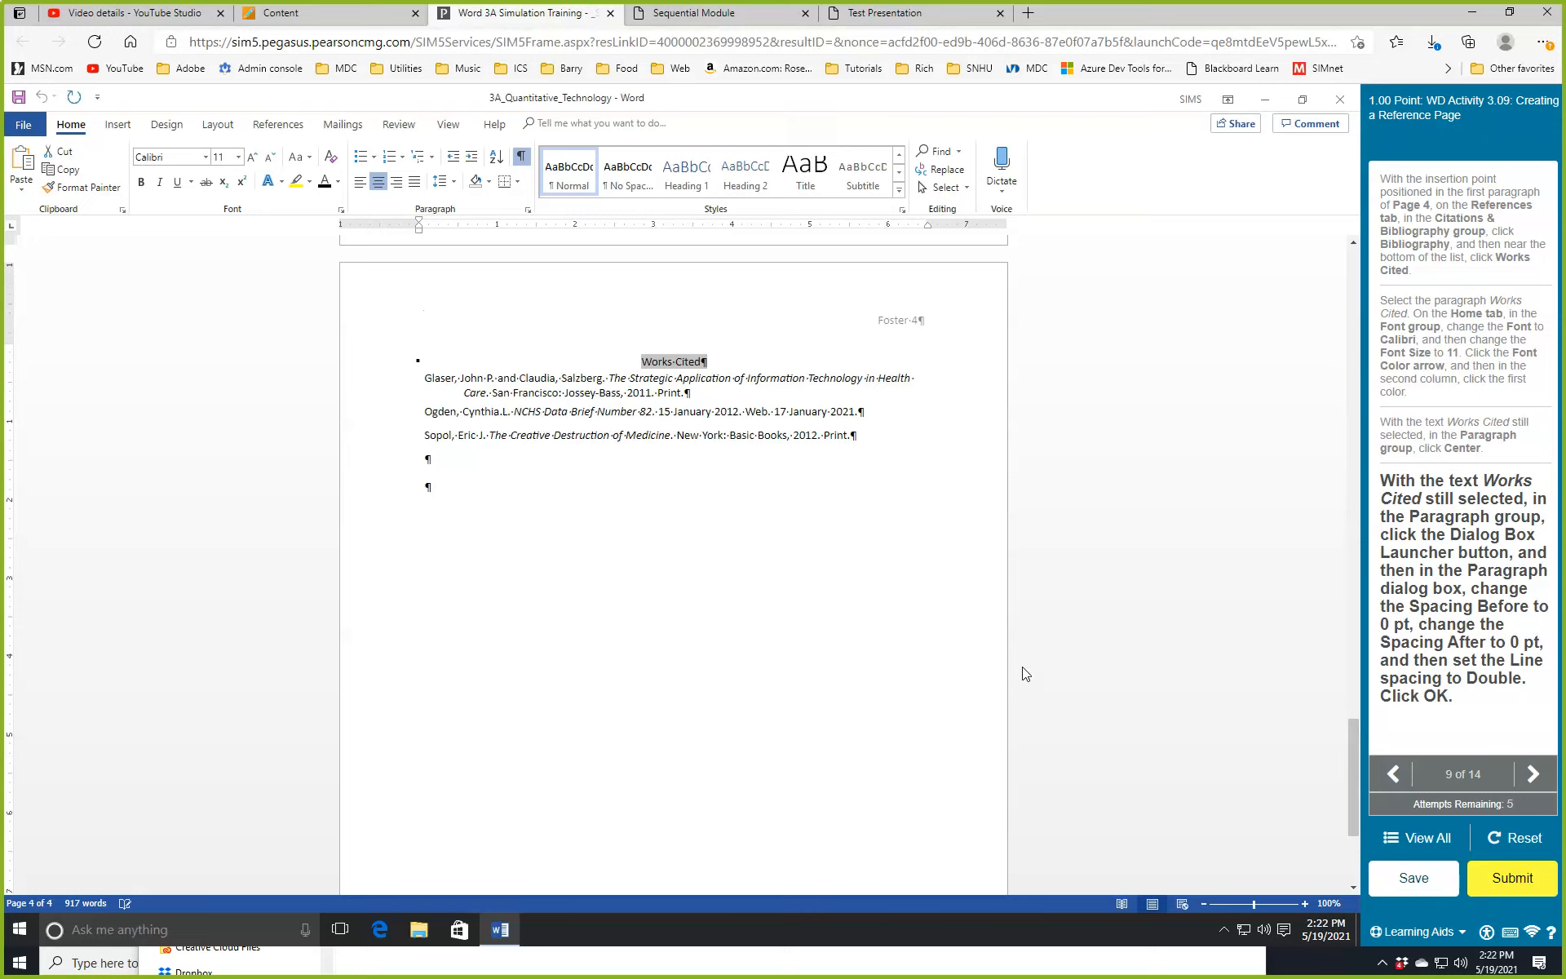
pyautogui.click(528, 211)
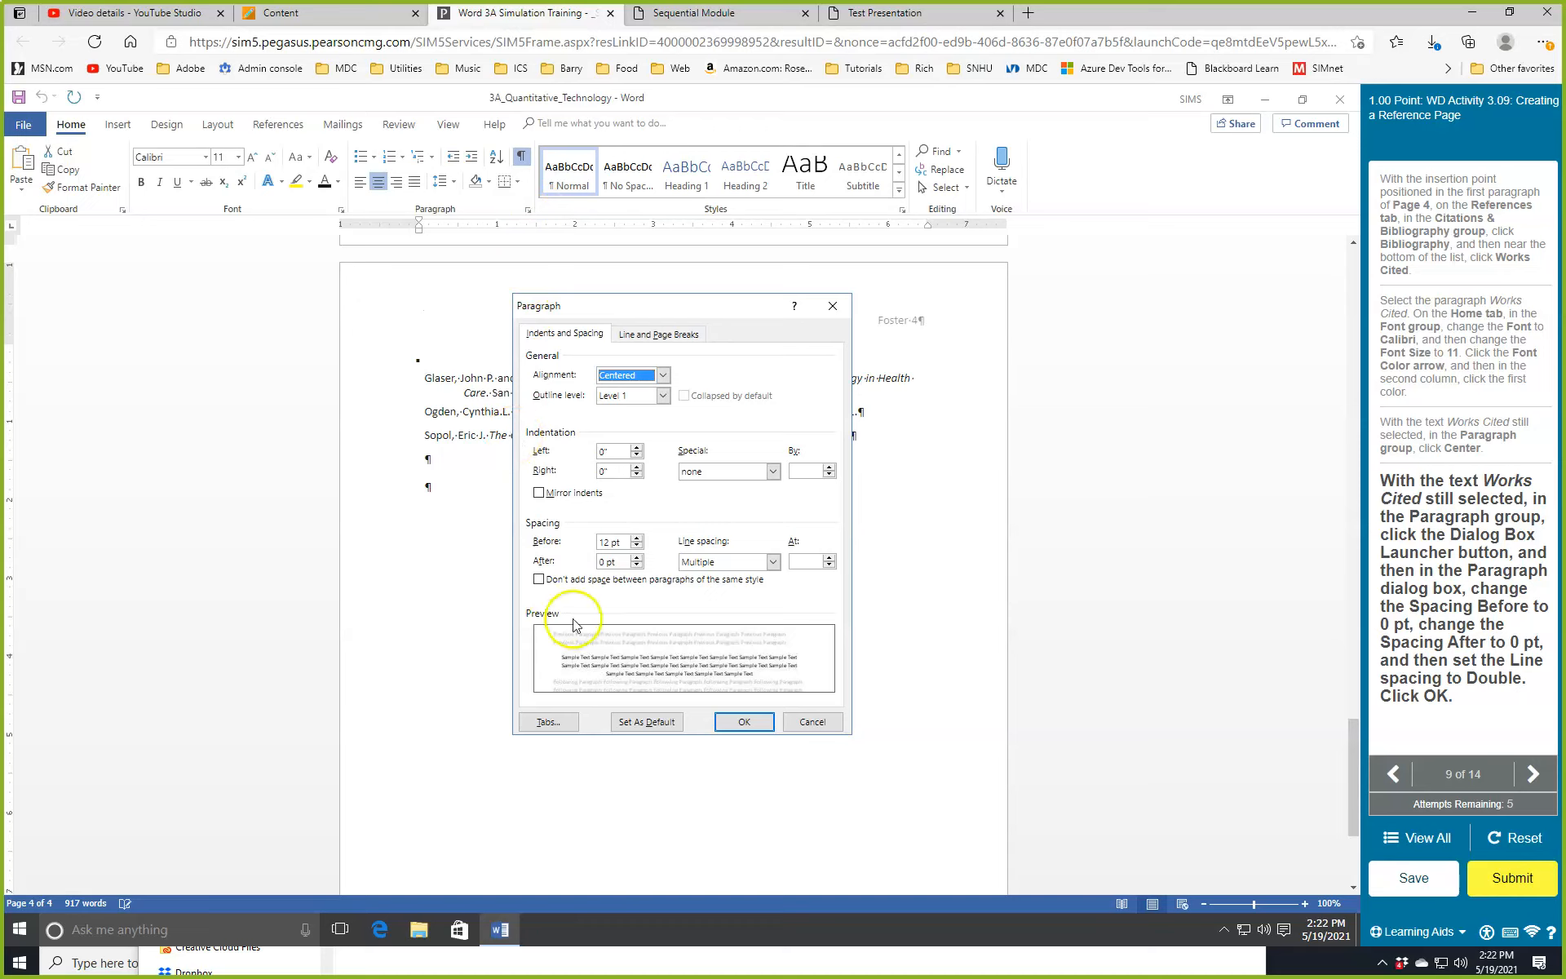
pyautogui.click(637, 546)
pyautogui.click(638, 545)
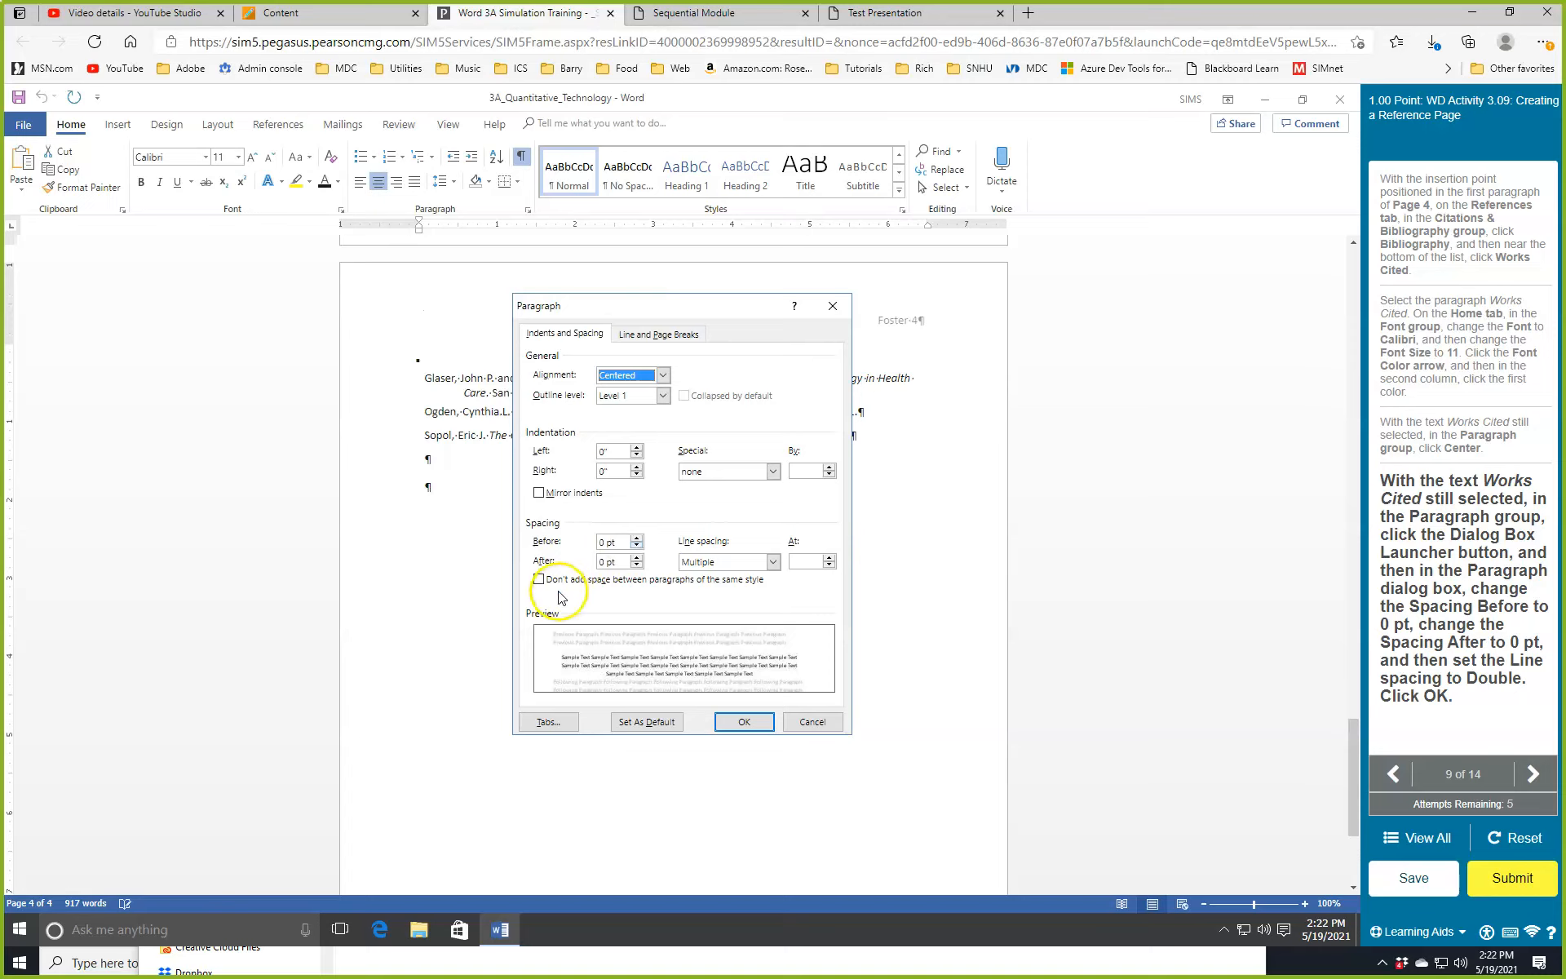
pyautogui.click(740, 569)
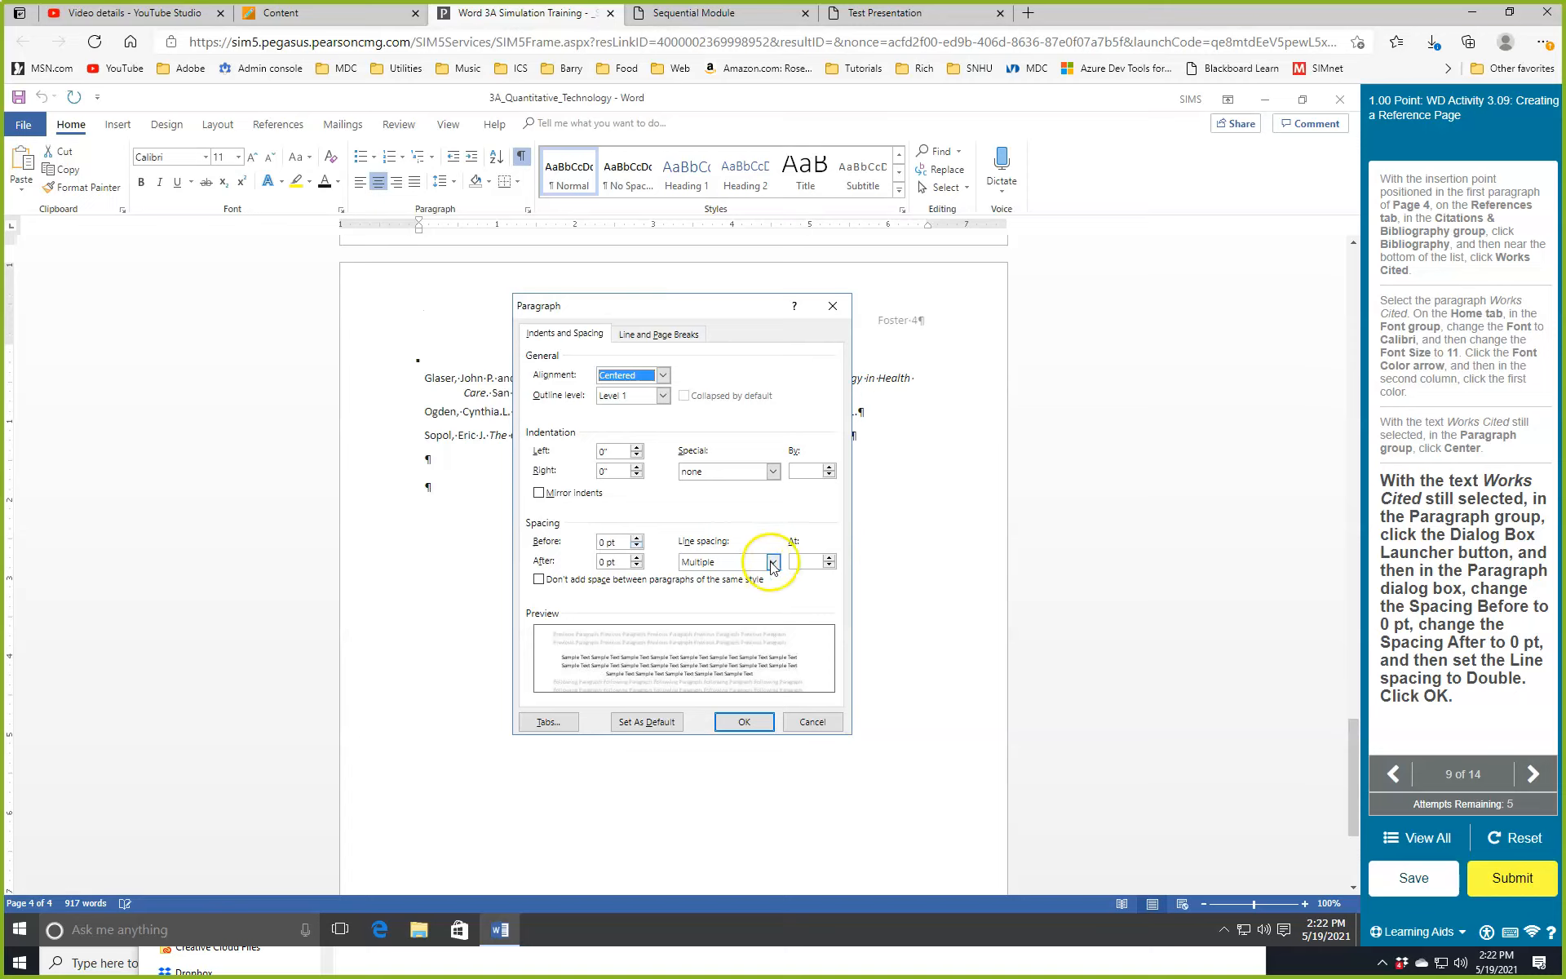
pyautogui.click(771, 562)
pyautogui.click(712, 601)
pyautogui.click(732, 722)
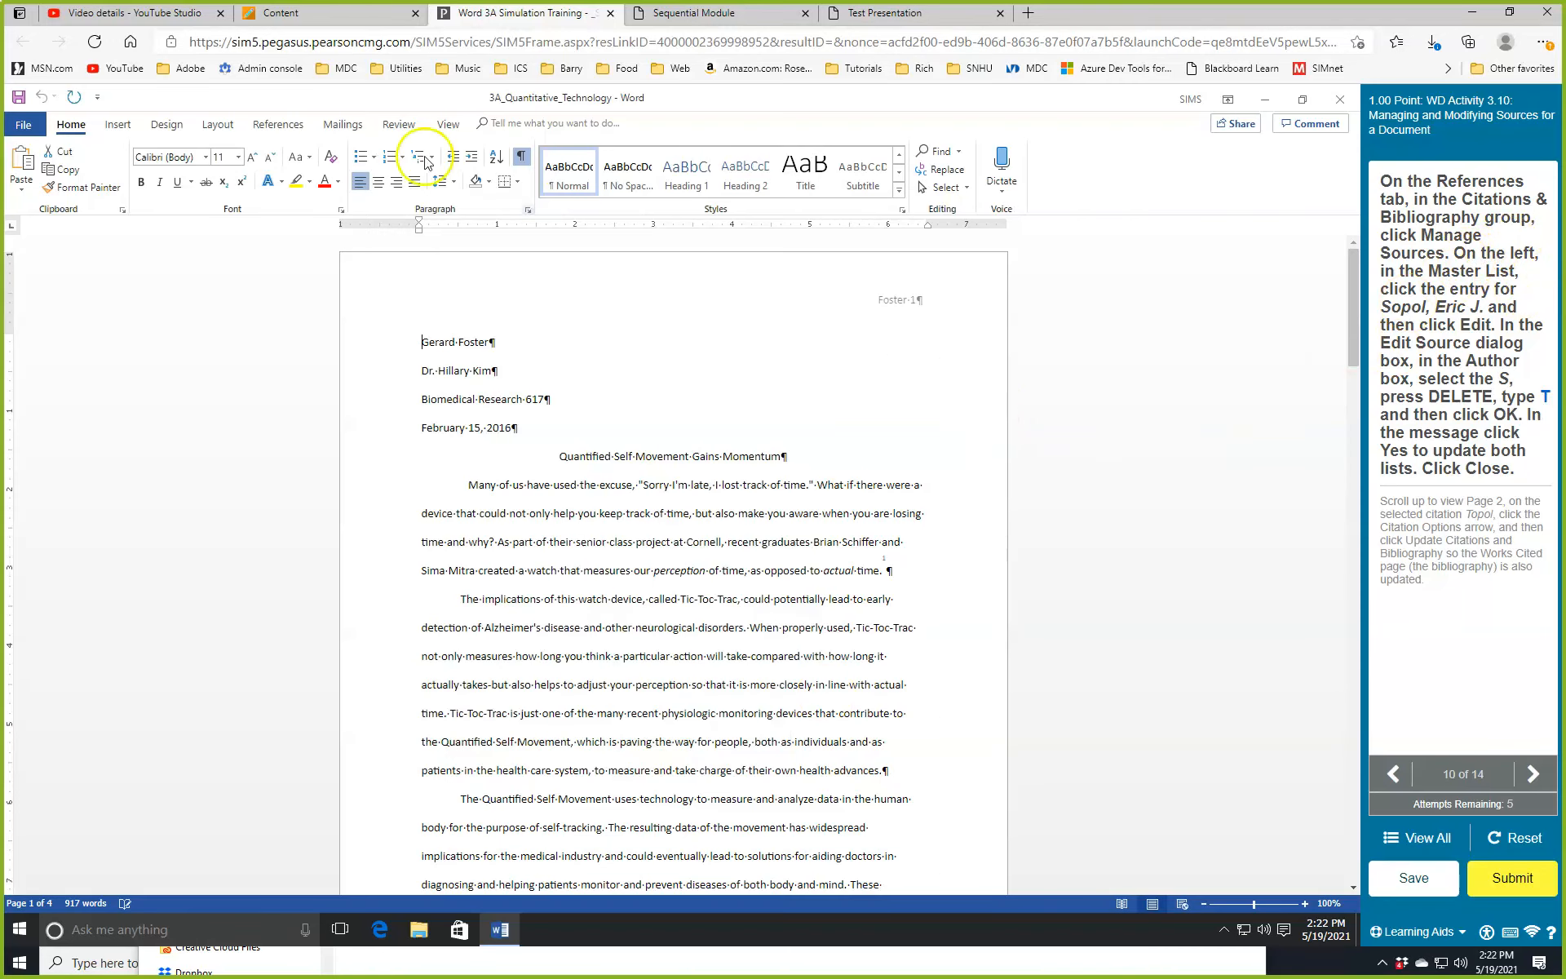
# Open Source Manager and select the source whose author is misspelled Sopol.
pyautogui.click(280, 126)
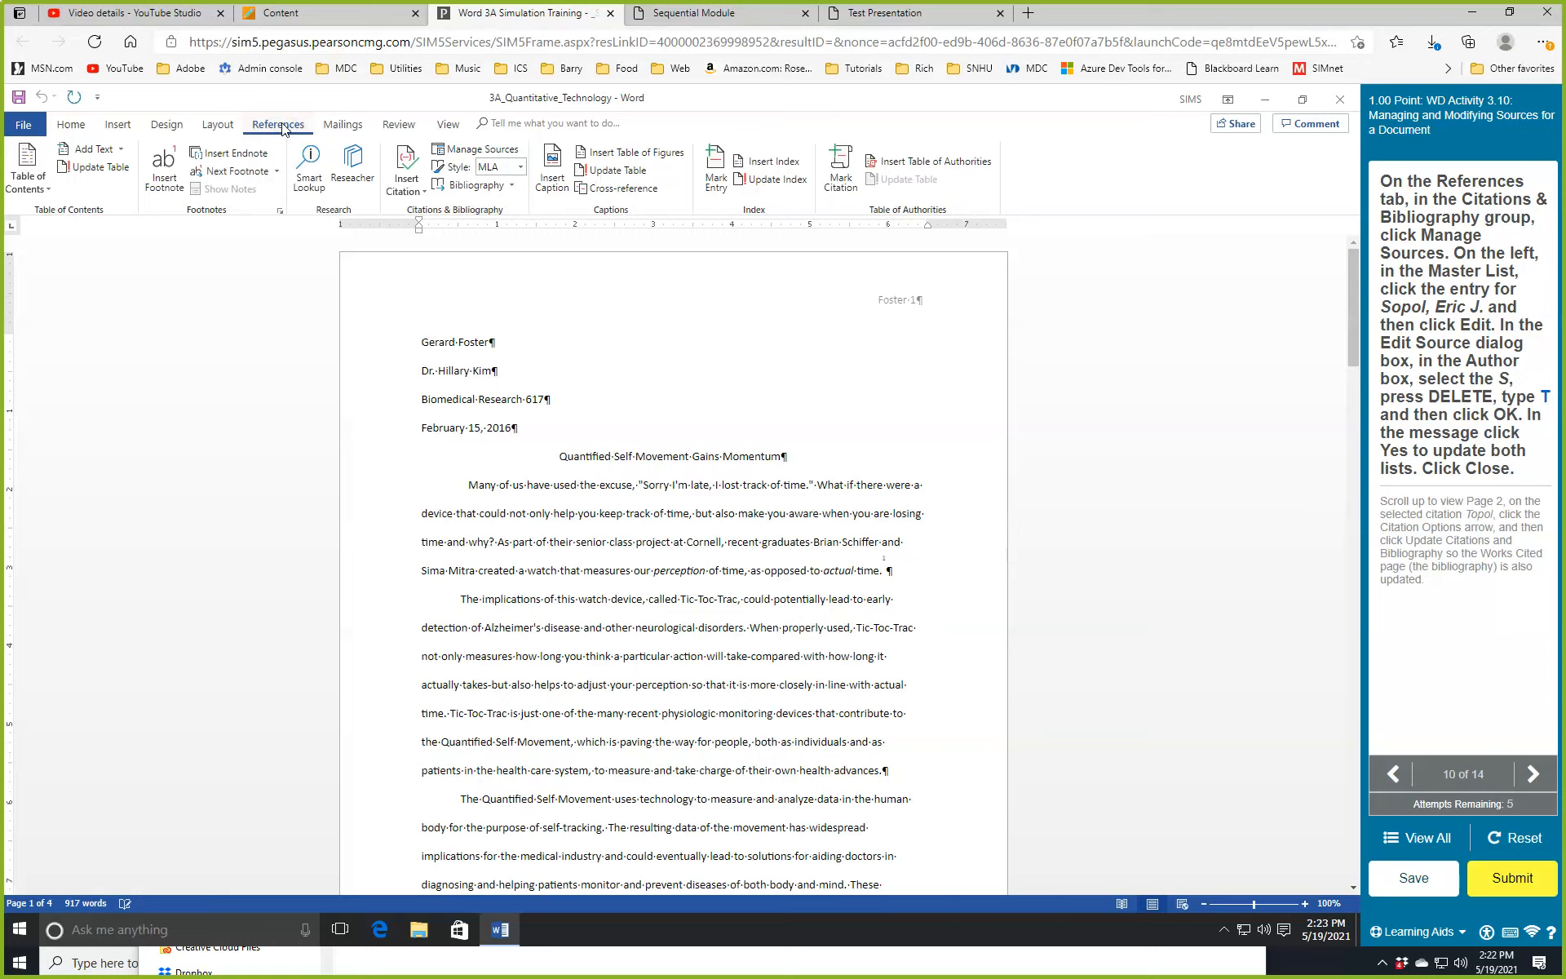
pyautogui.click(282, 128)
pyautogui.click(353, 167)
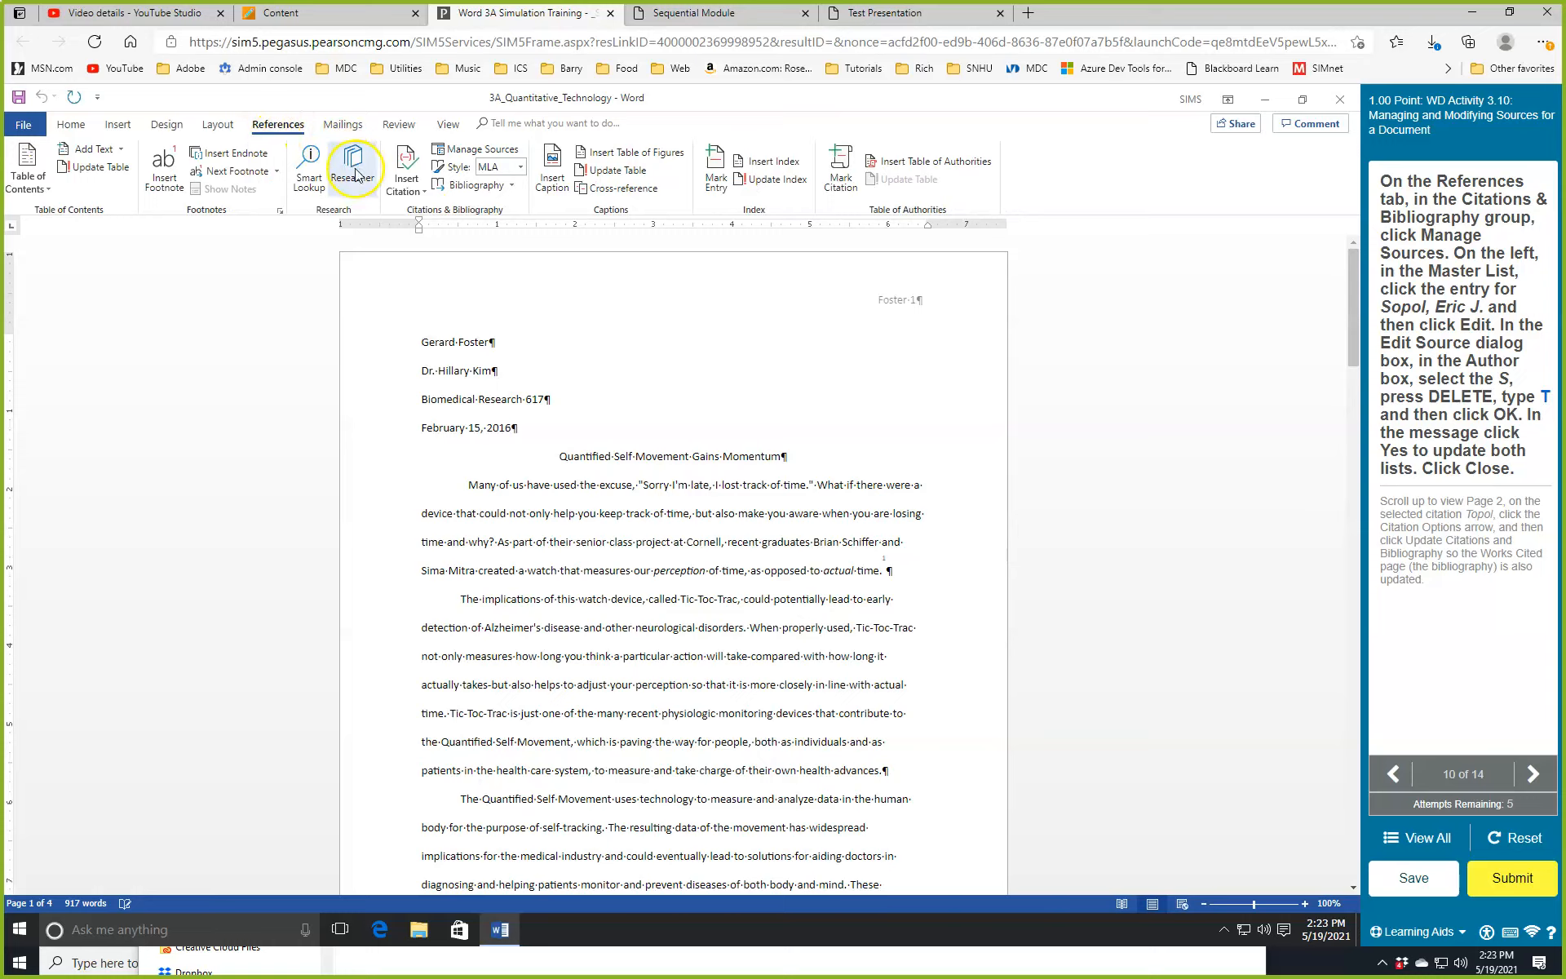
pyautogui.click(467, 155)
pyautogui.click(359, 439)
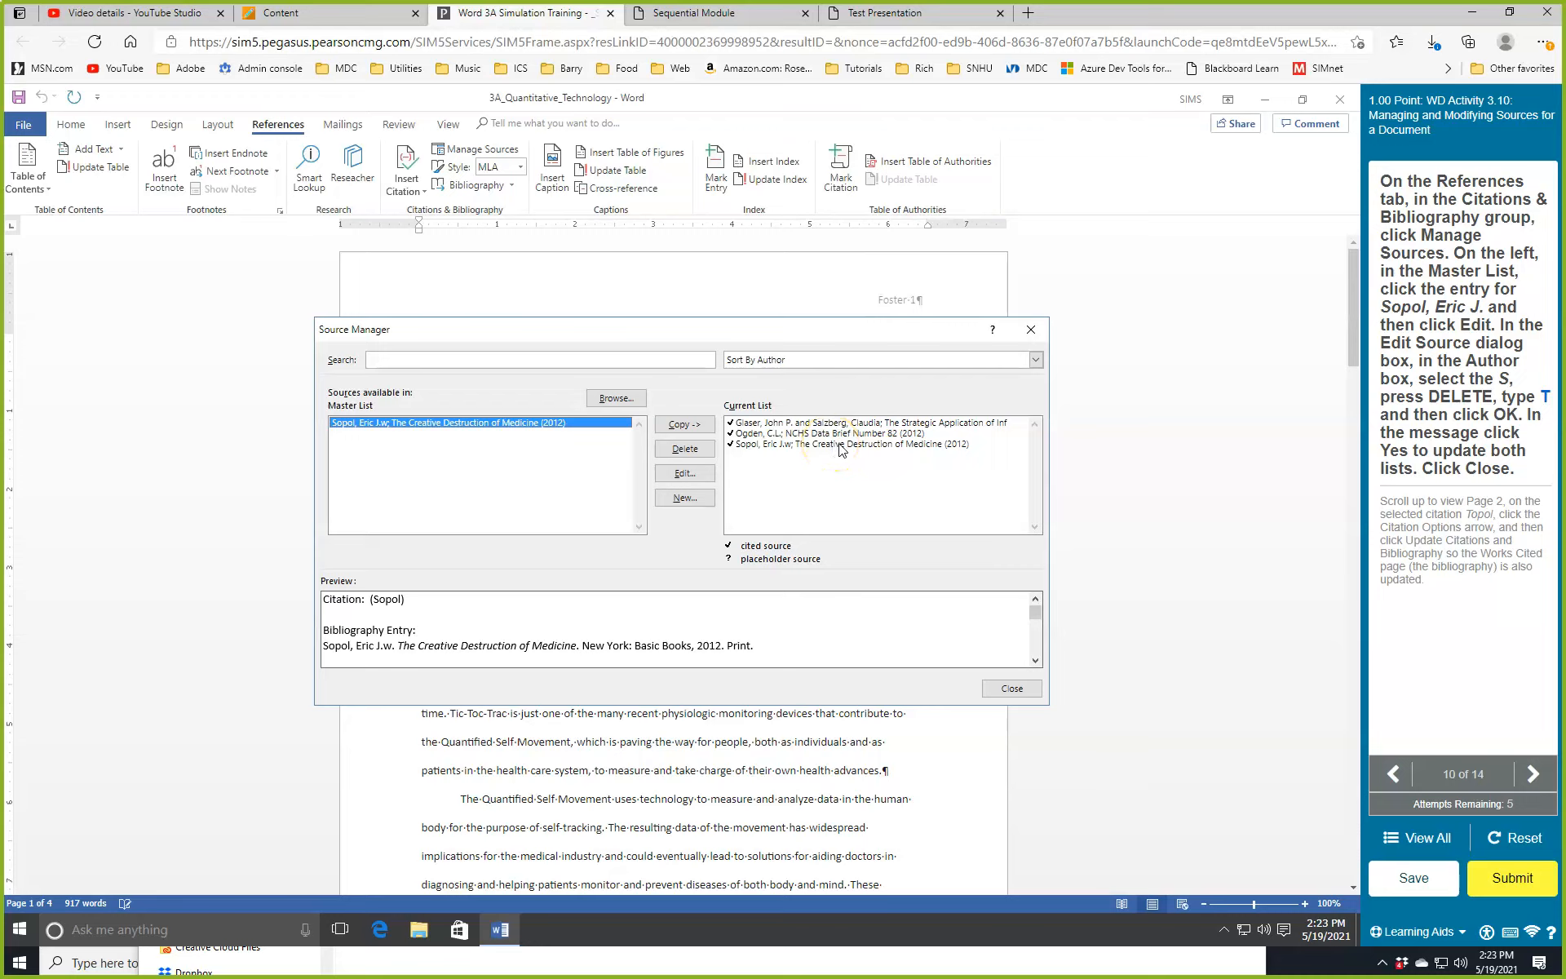
# Edit the author surname from Sopol to Topol, update both lists, and close Source Manager.
pyautogui.click(683, 475)
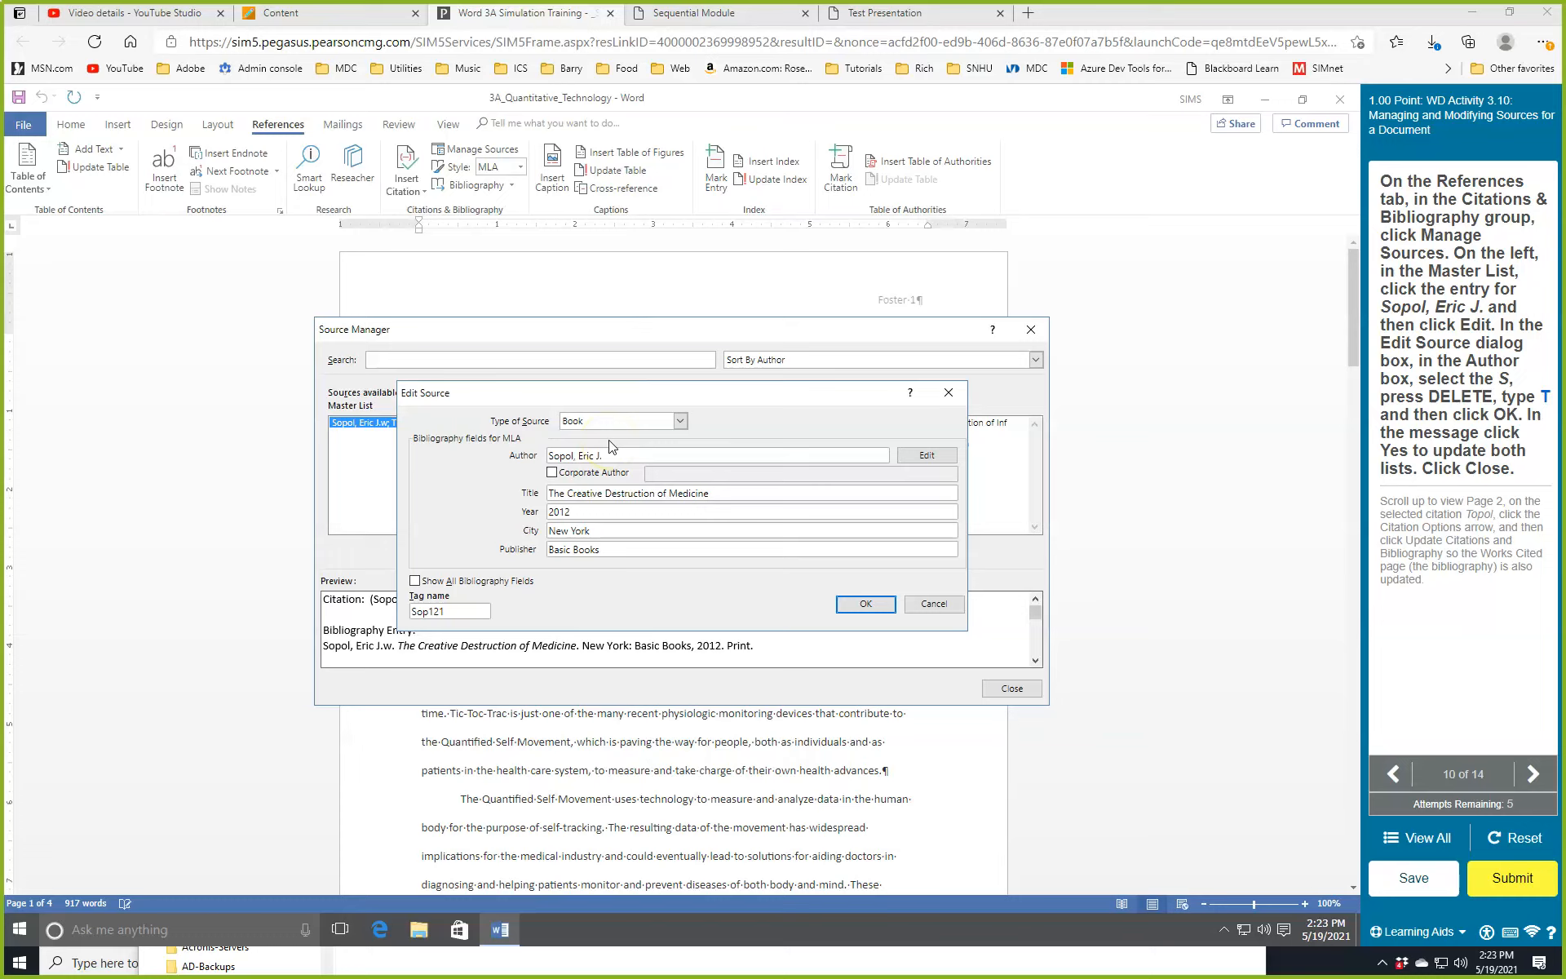
pyautogui.click(550, 456)
pyautogui.press('Delete')
pyautogui.write('T')
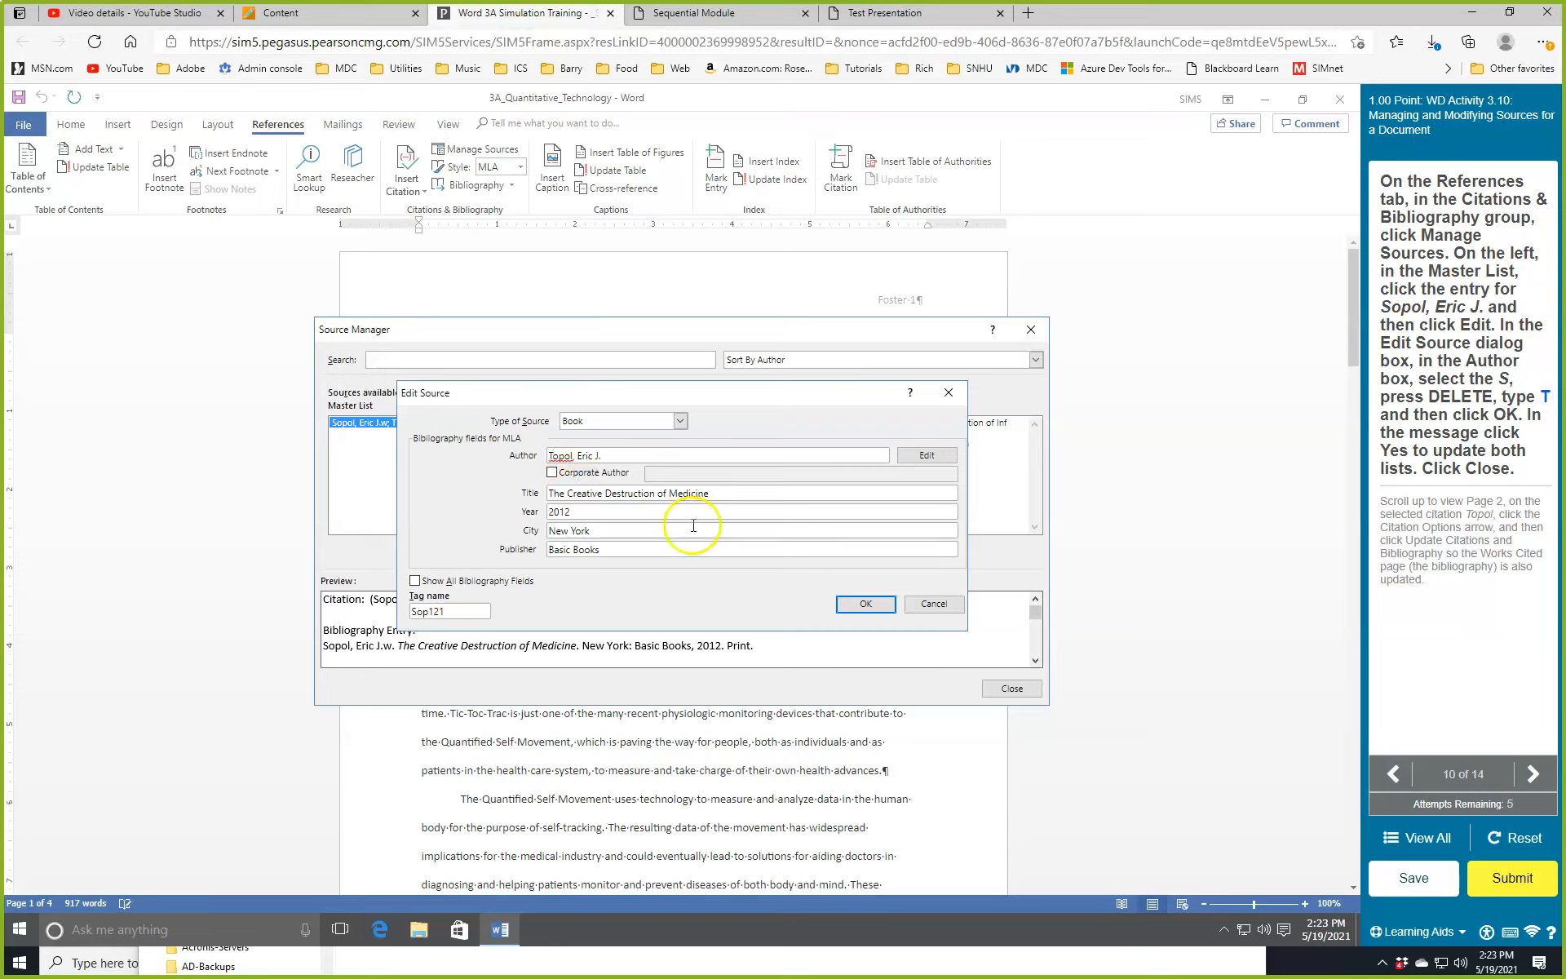
pyautogui.click(869, 605)
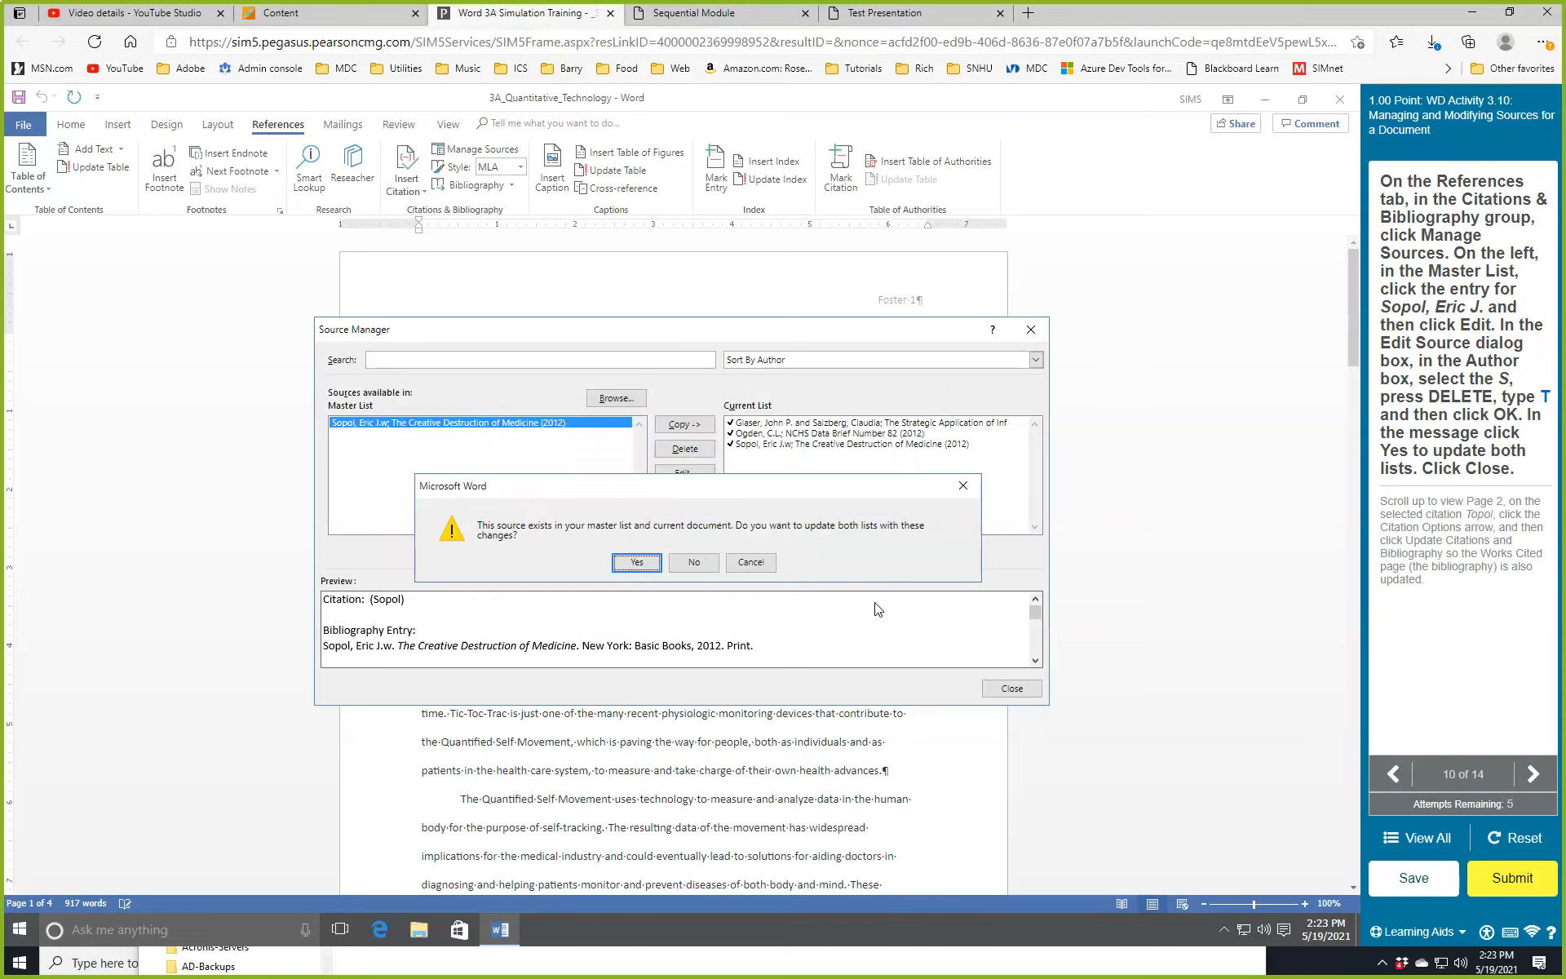
pyautogui.click(638, 563)
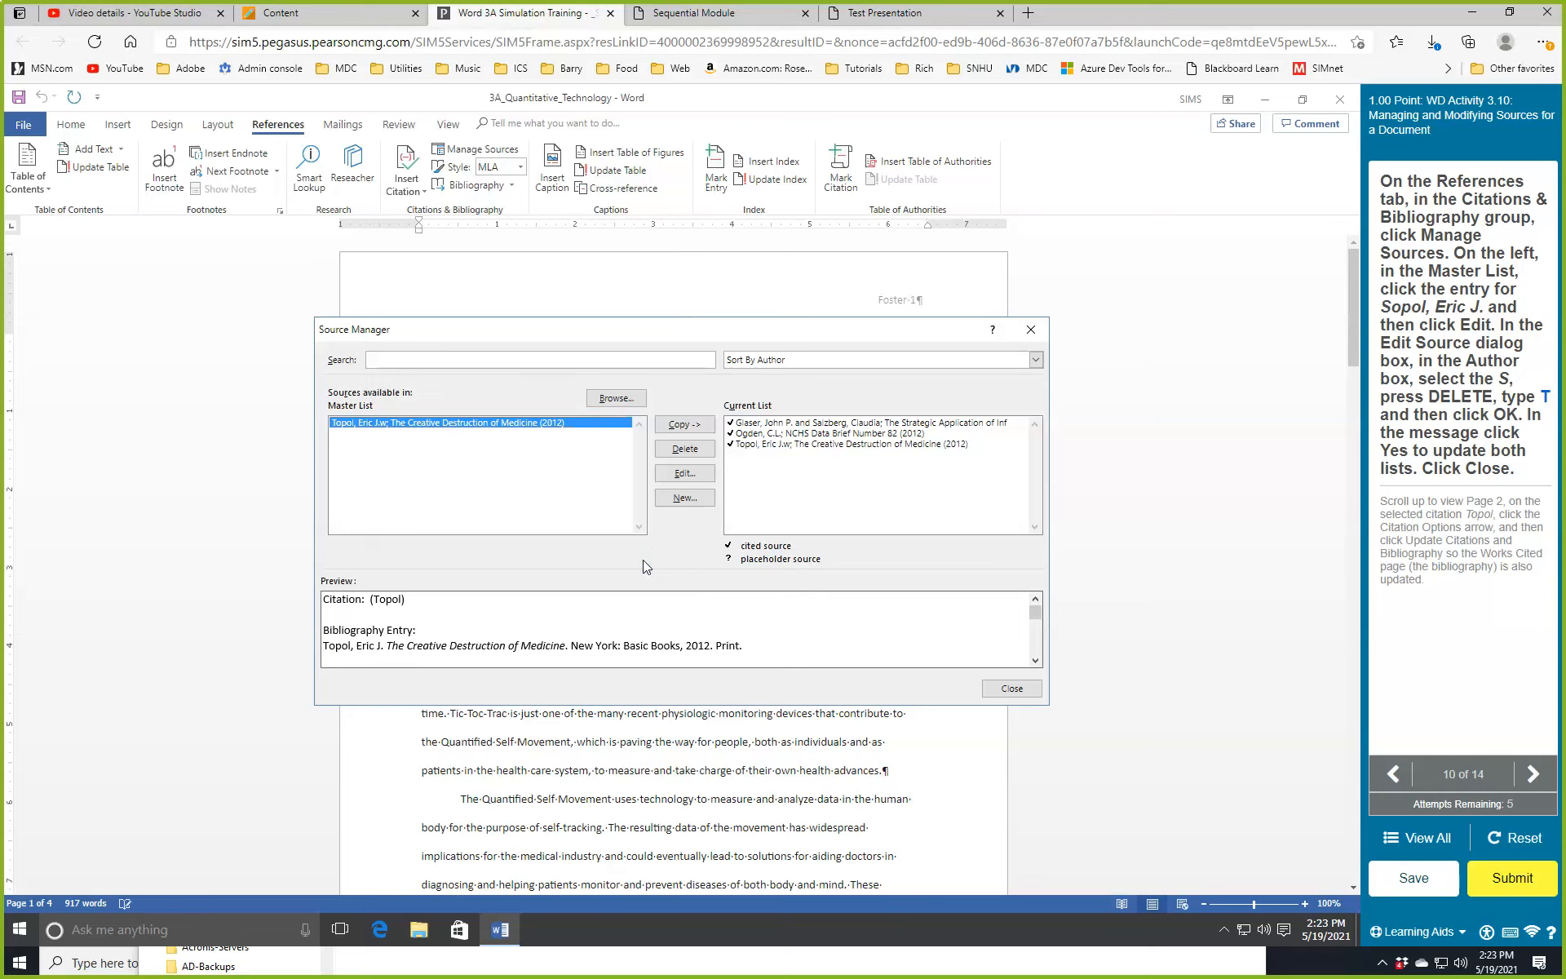
pyautogui.click(1005, 688)
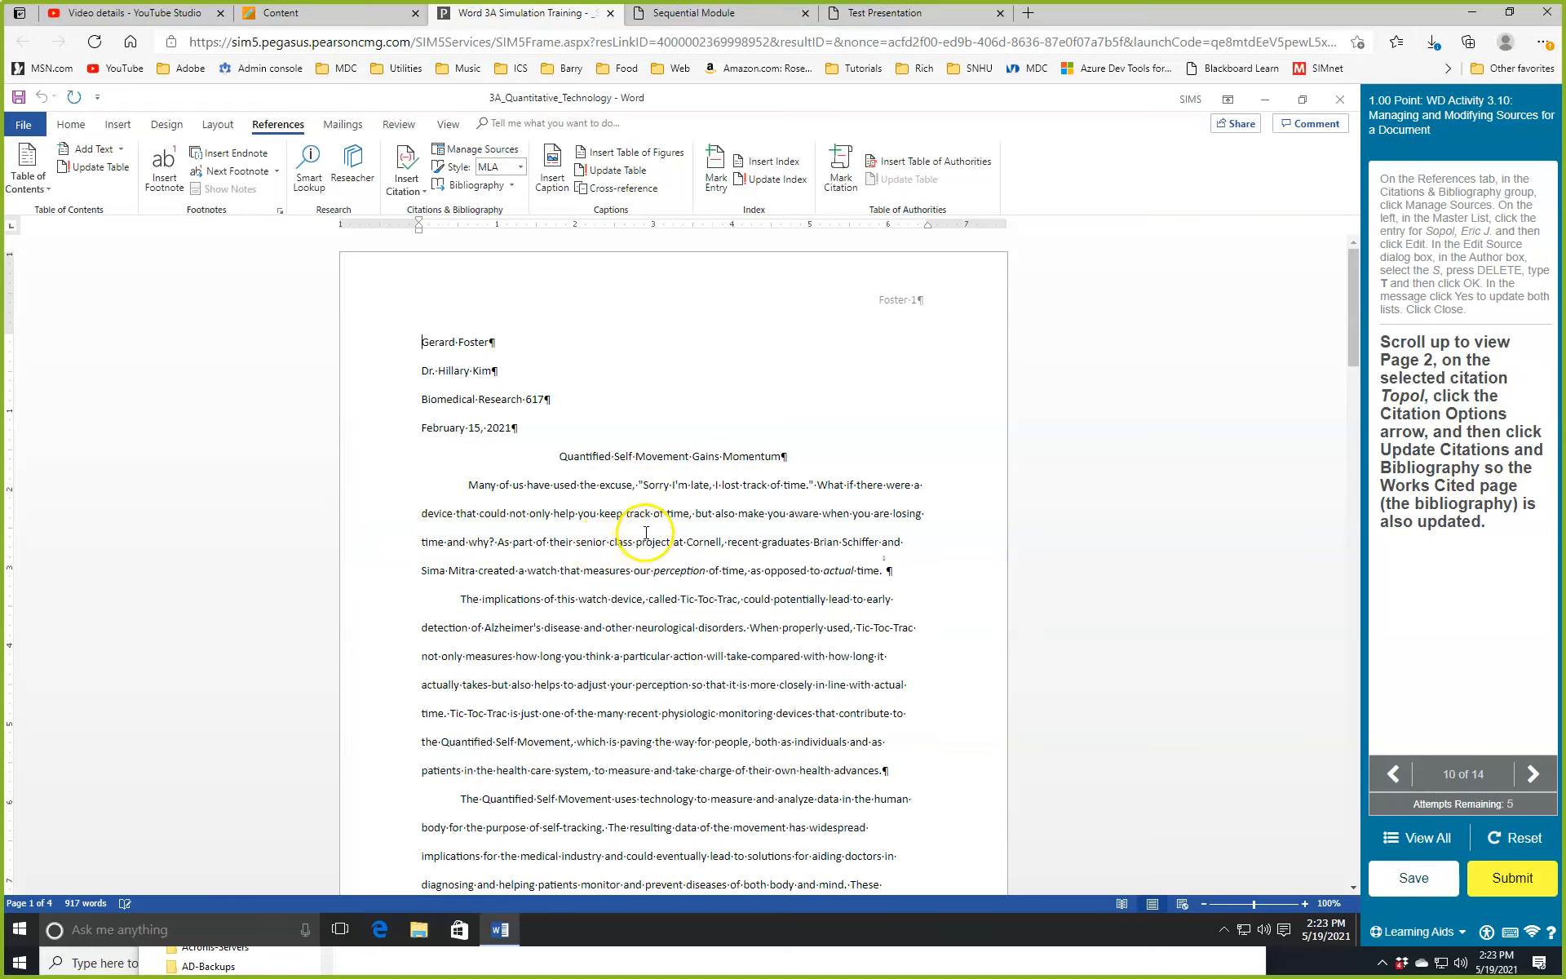
# Choose Update Citations and Bibliography from the Topol citation's options on page 2.
pyautogui.scroll(-10, 646, 532)
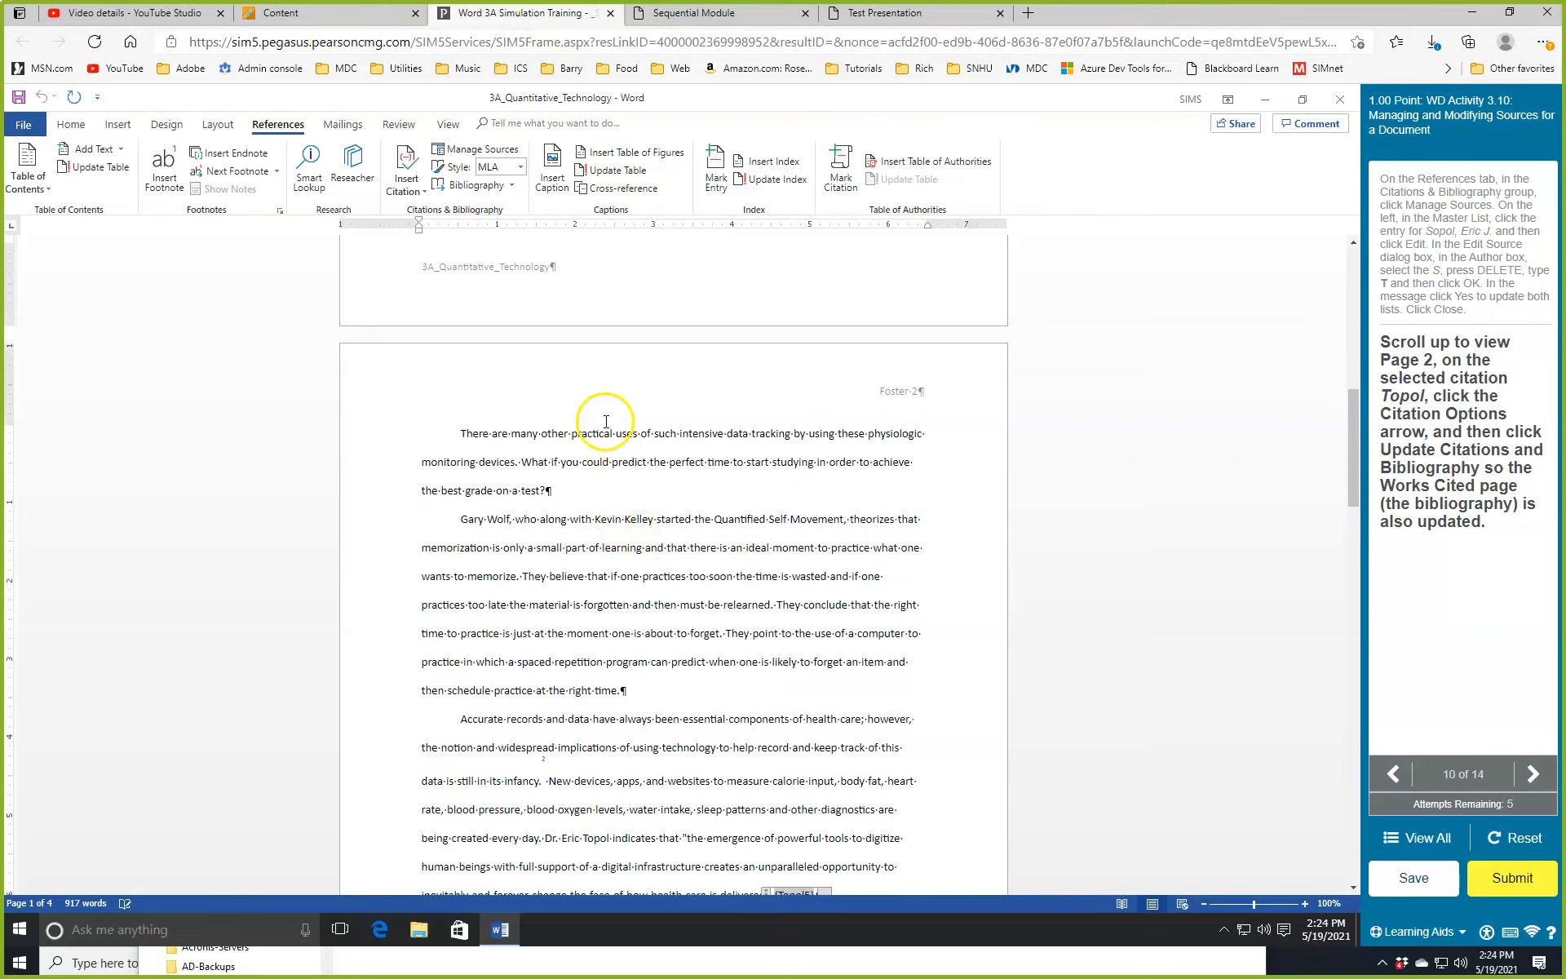
pyautogui.scroll(-2, 603, 415)
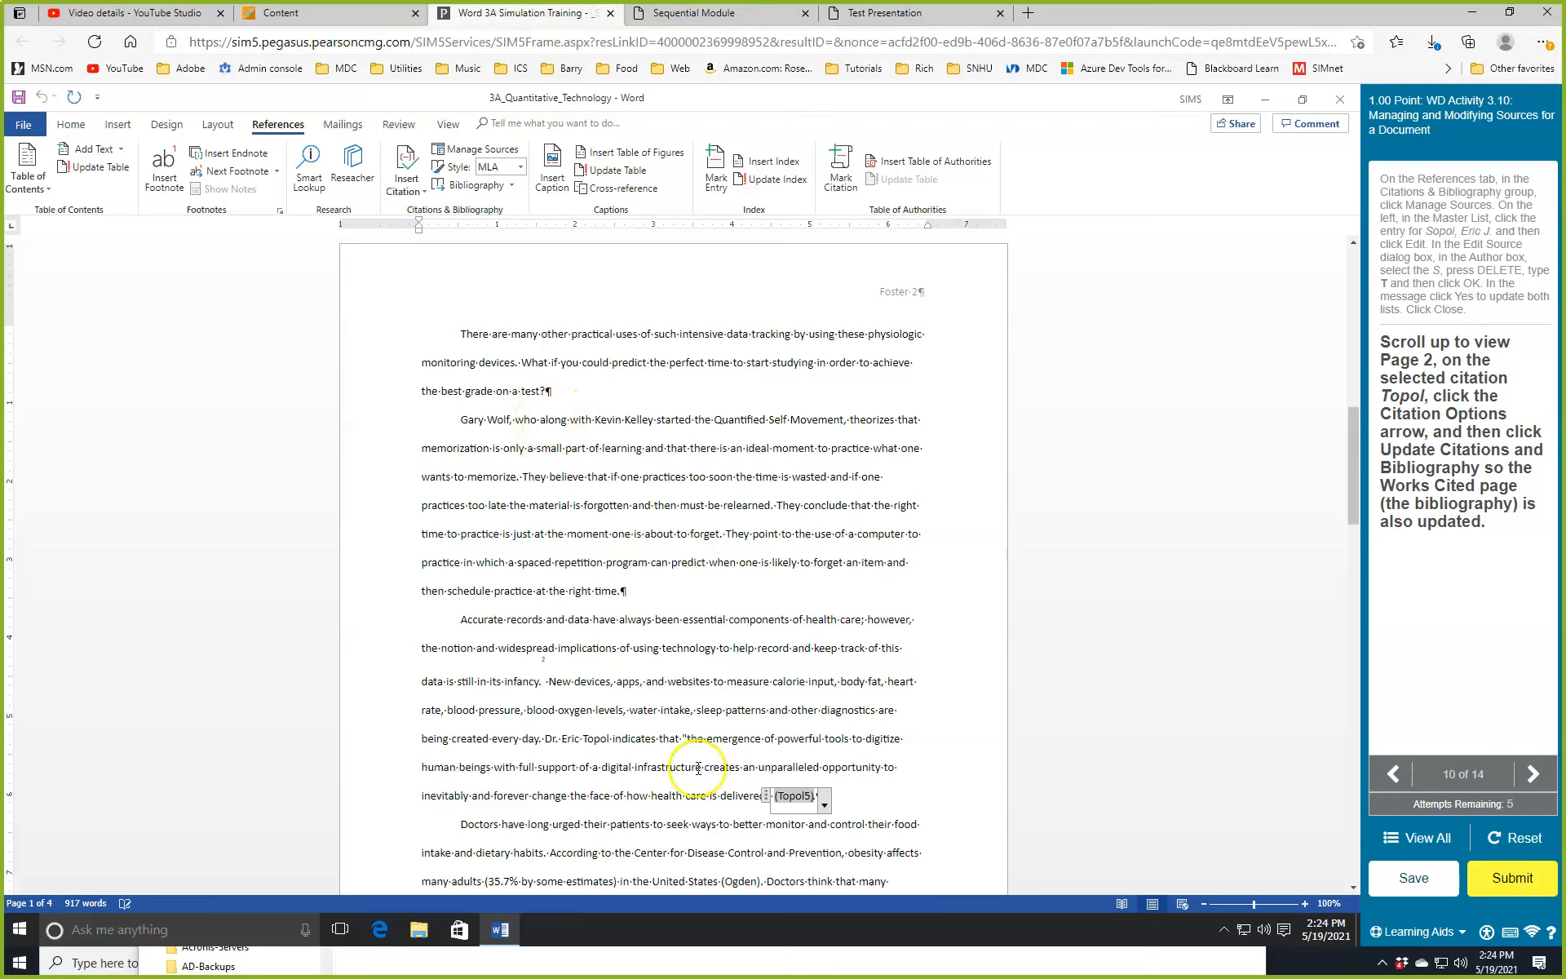
pyautogui.click(826, 804)
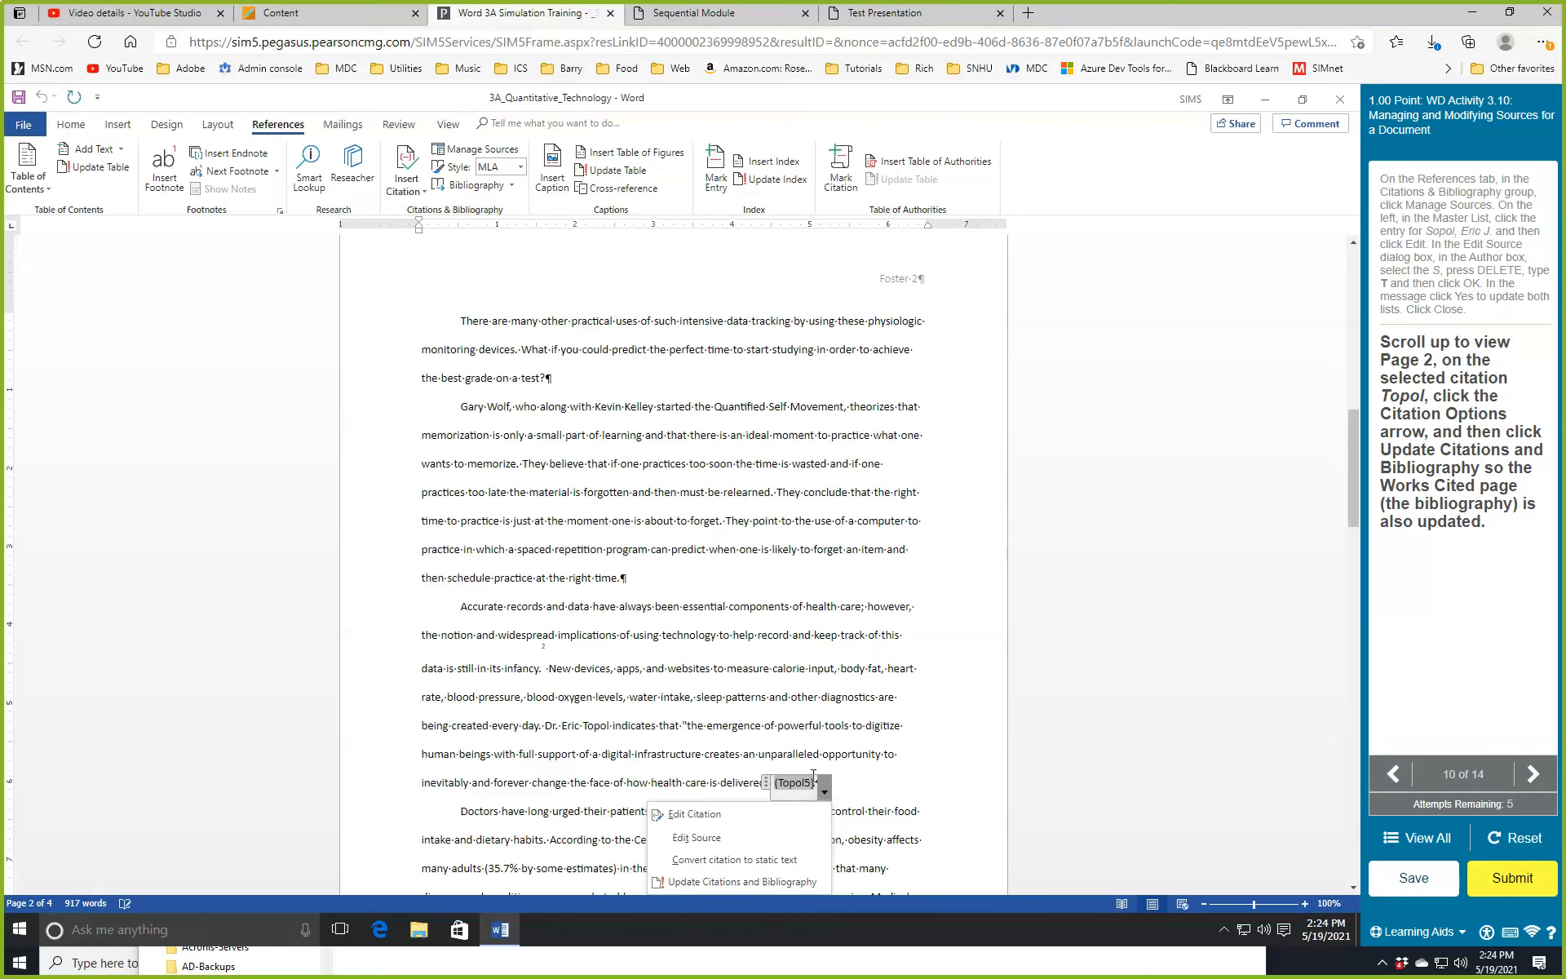
pyautogui.scroll(-2, 813, 775)
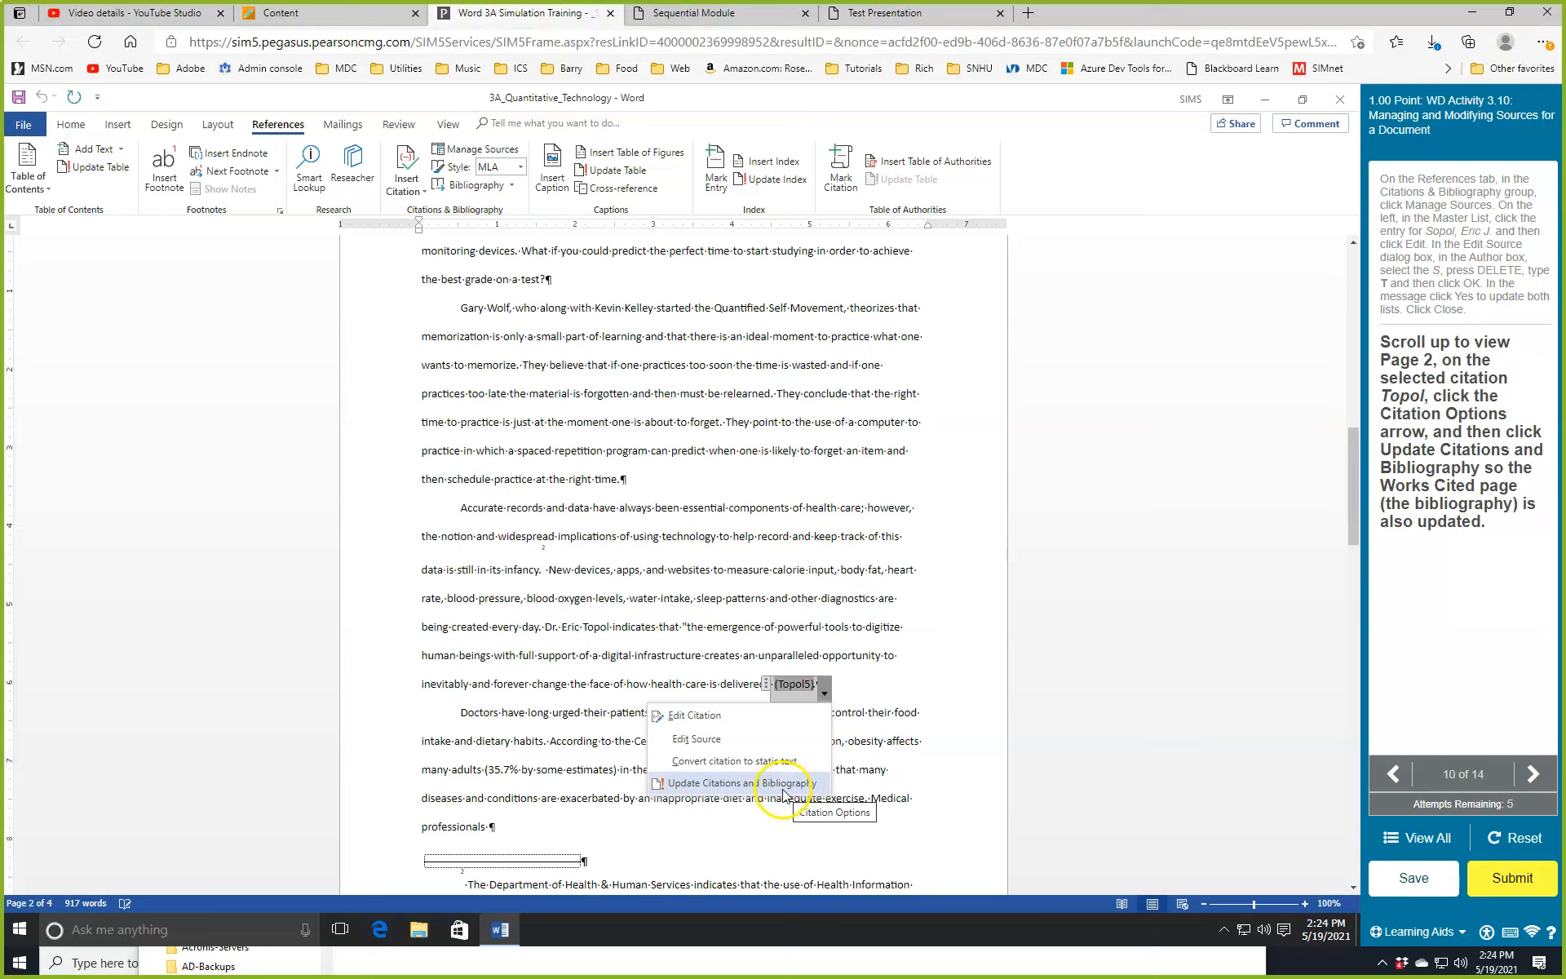
pyautogui.click(780, 783)
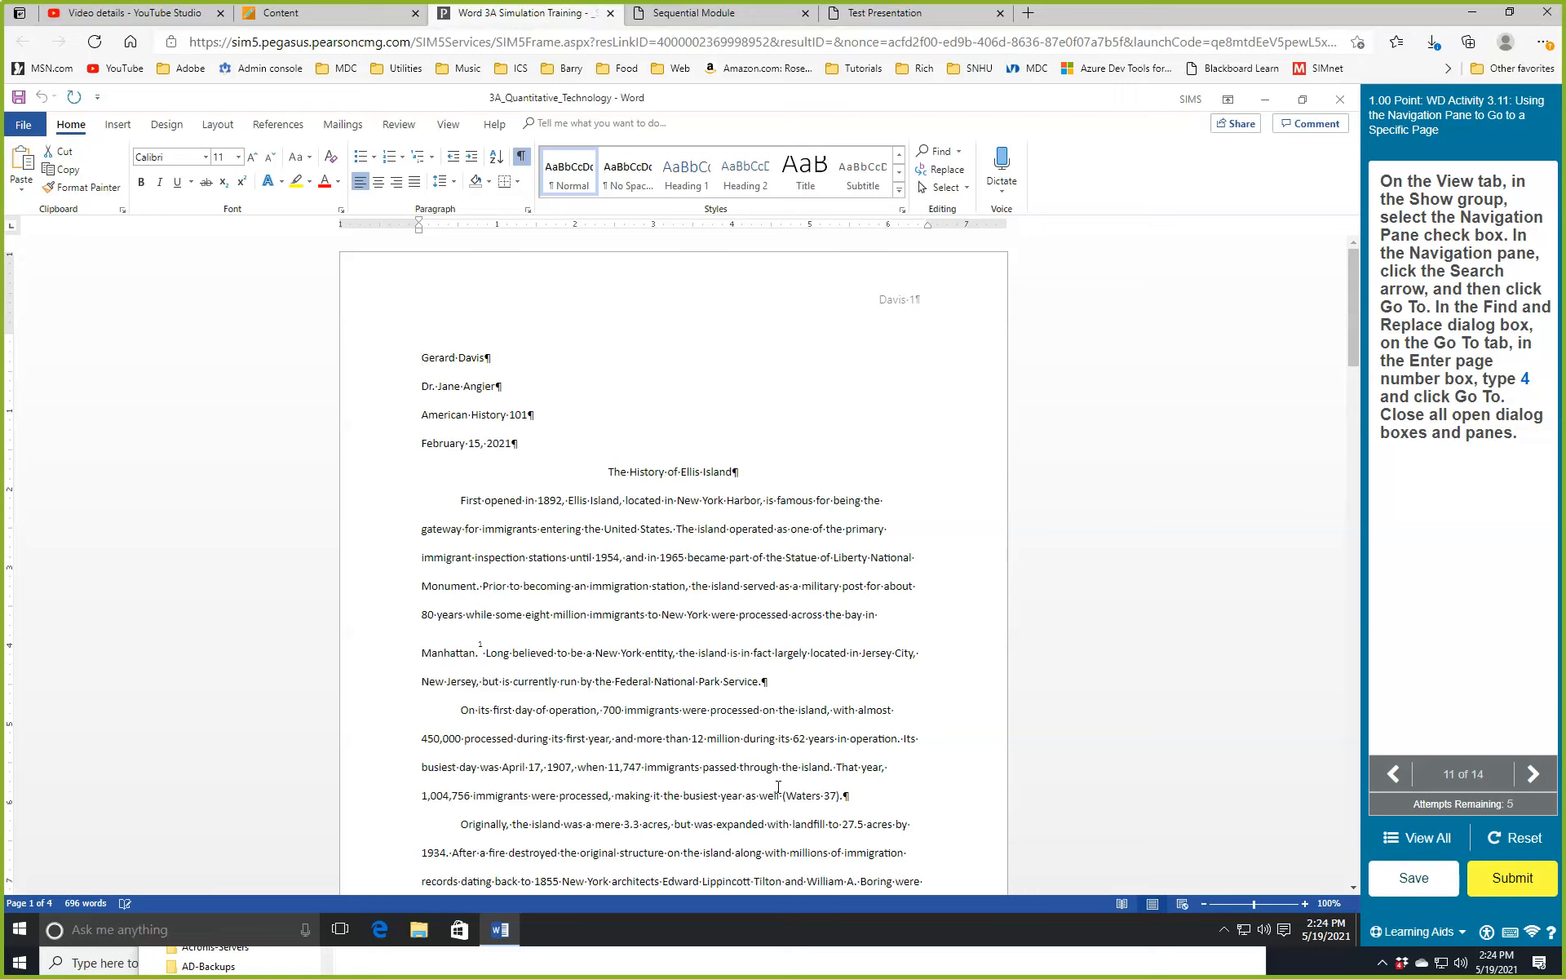
# Show the Navigation Pane from the View ribbon.
pyautogui.click(790, 791)
pyautogui.click(449, 126)
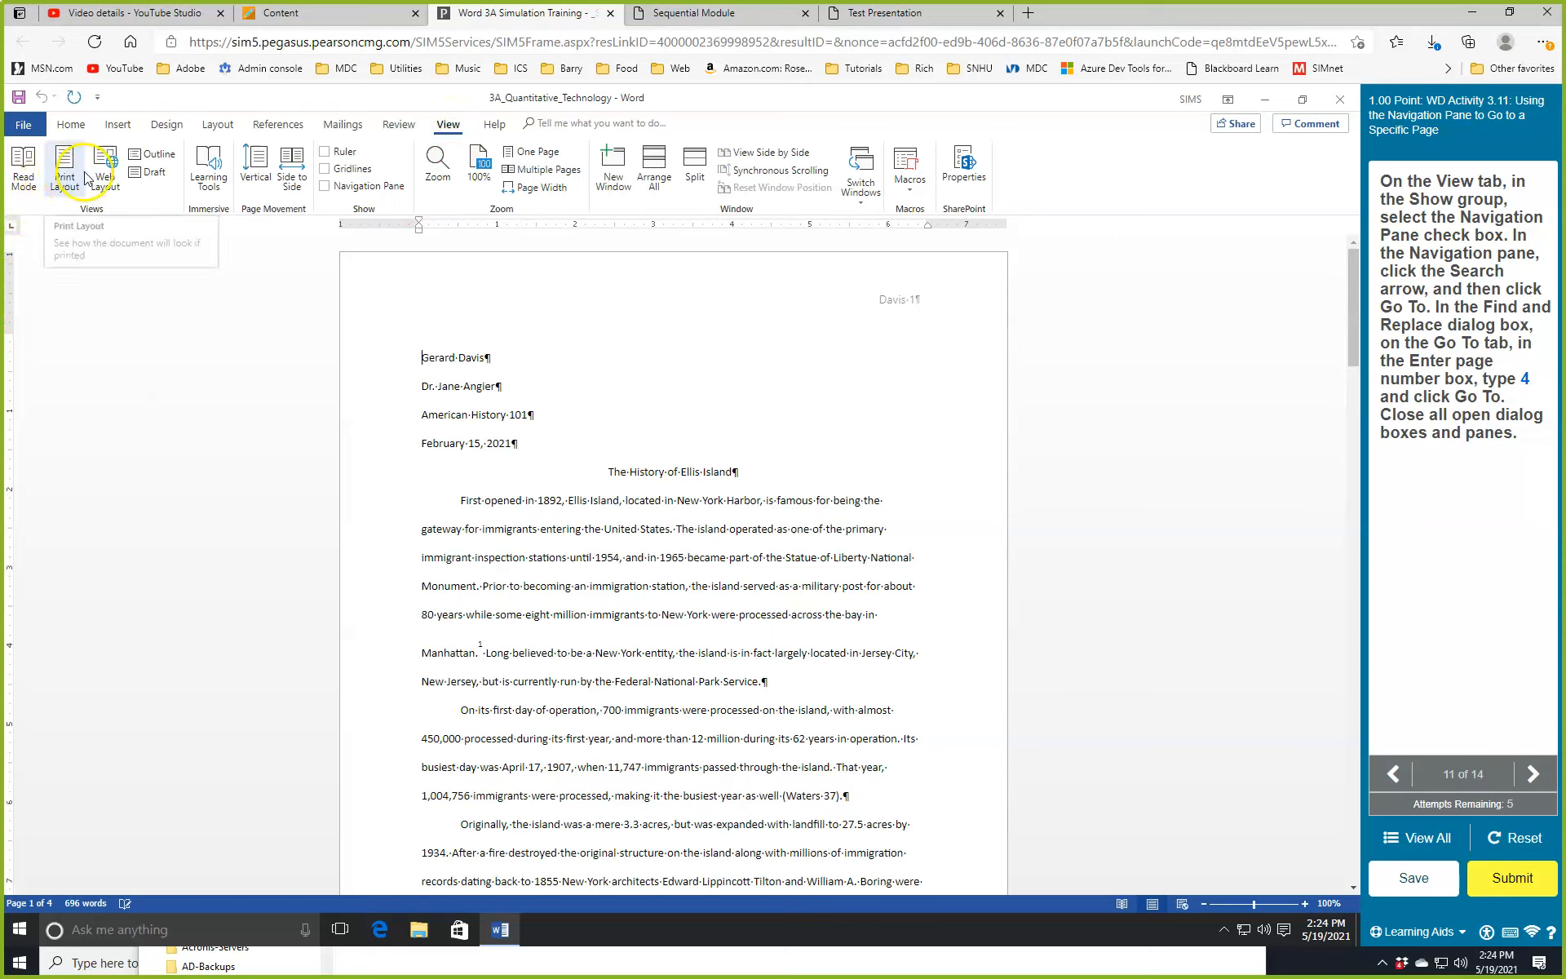
pyautogui.click(327, 187)
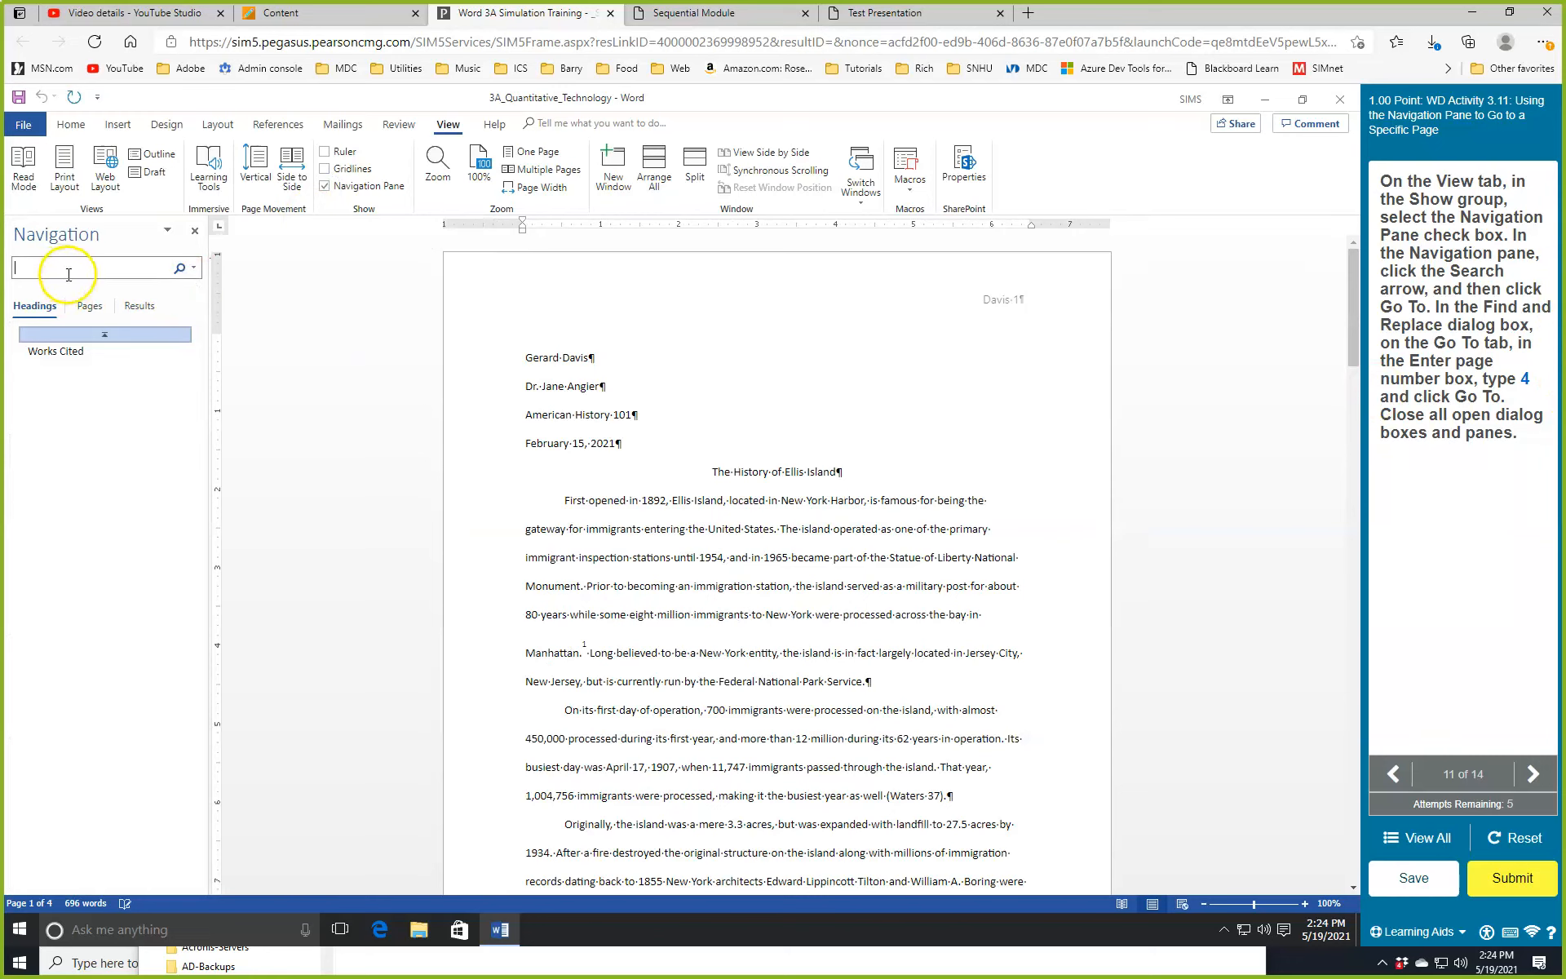
# Use Go To to jump to page 4, then close the Go To window and Navigation Pane.
pyautogui.click(193, 270)
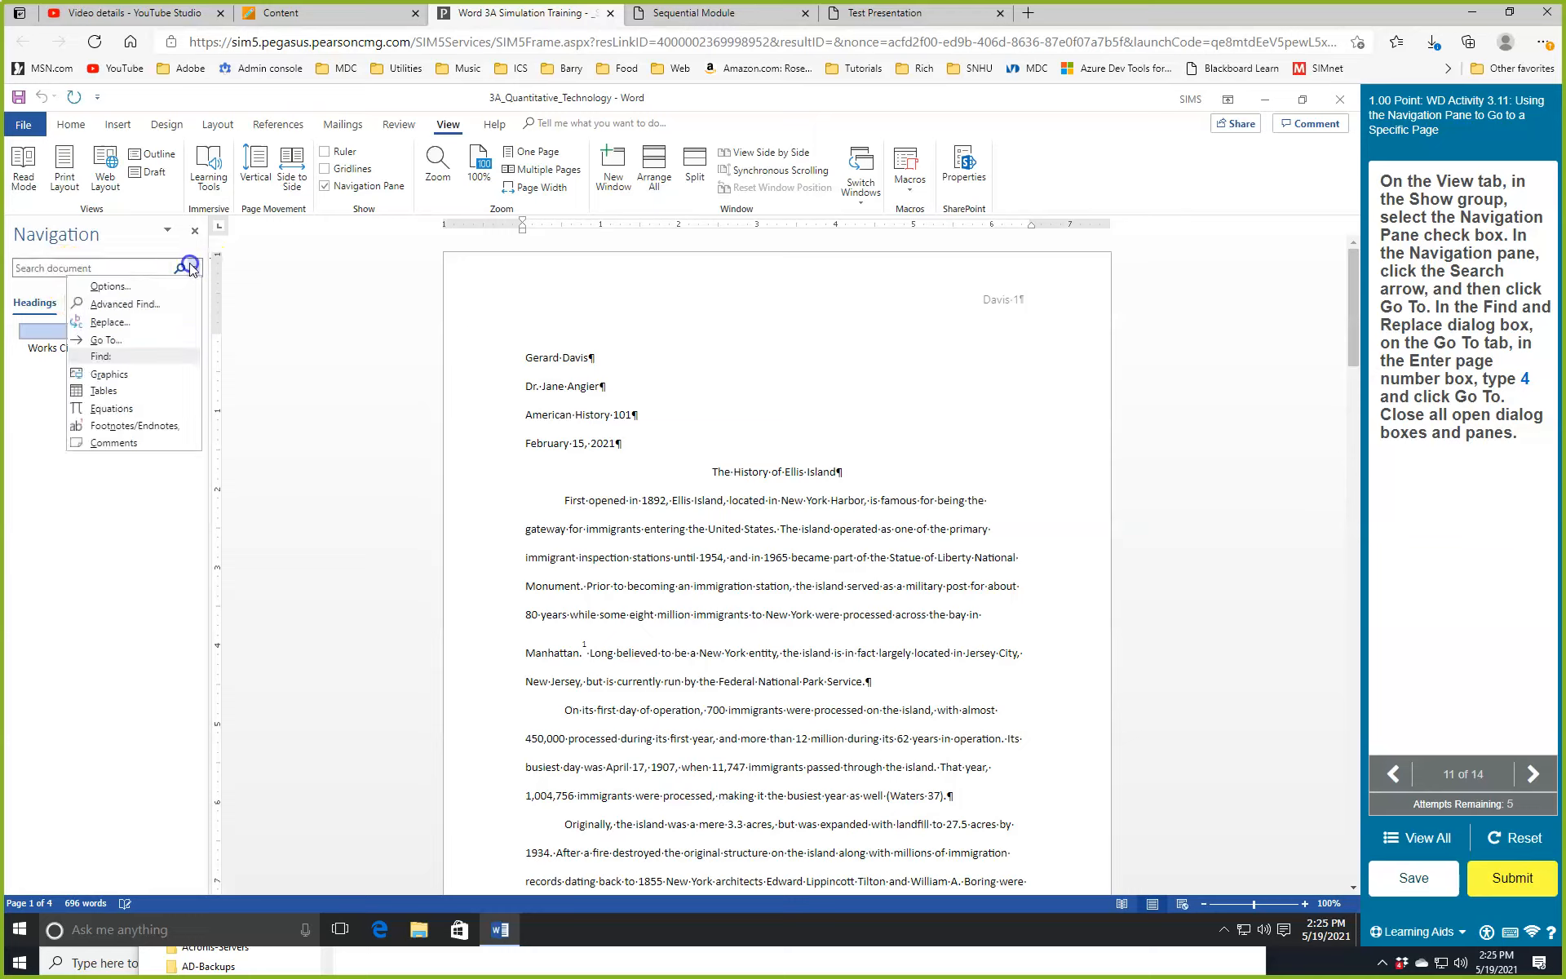
pyautogui.click(117, 341)
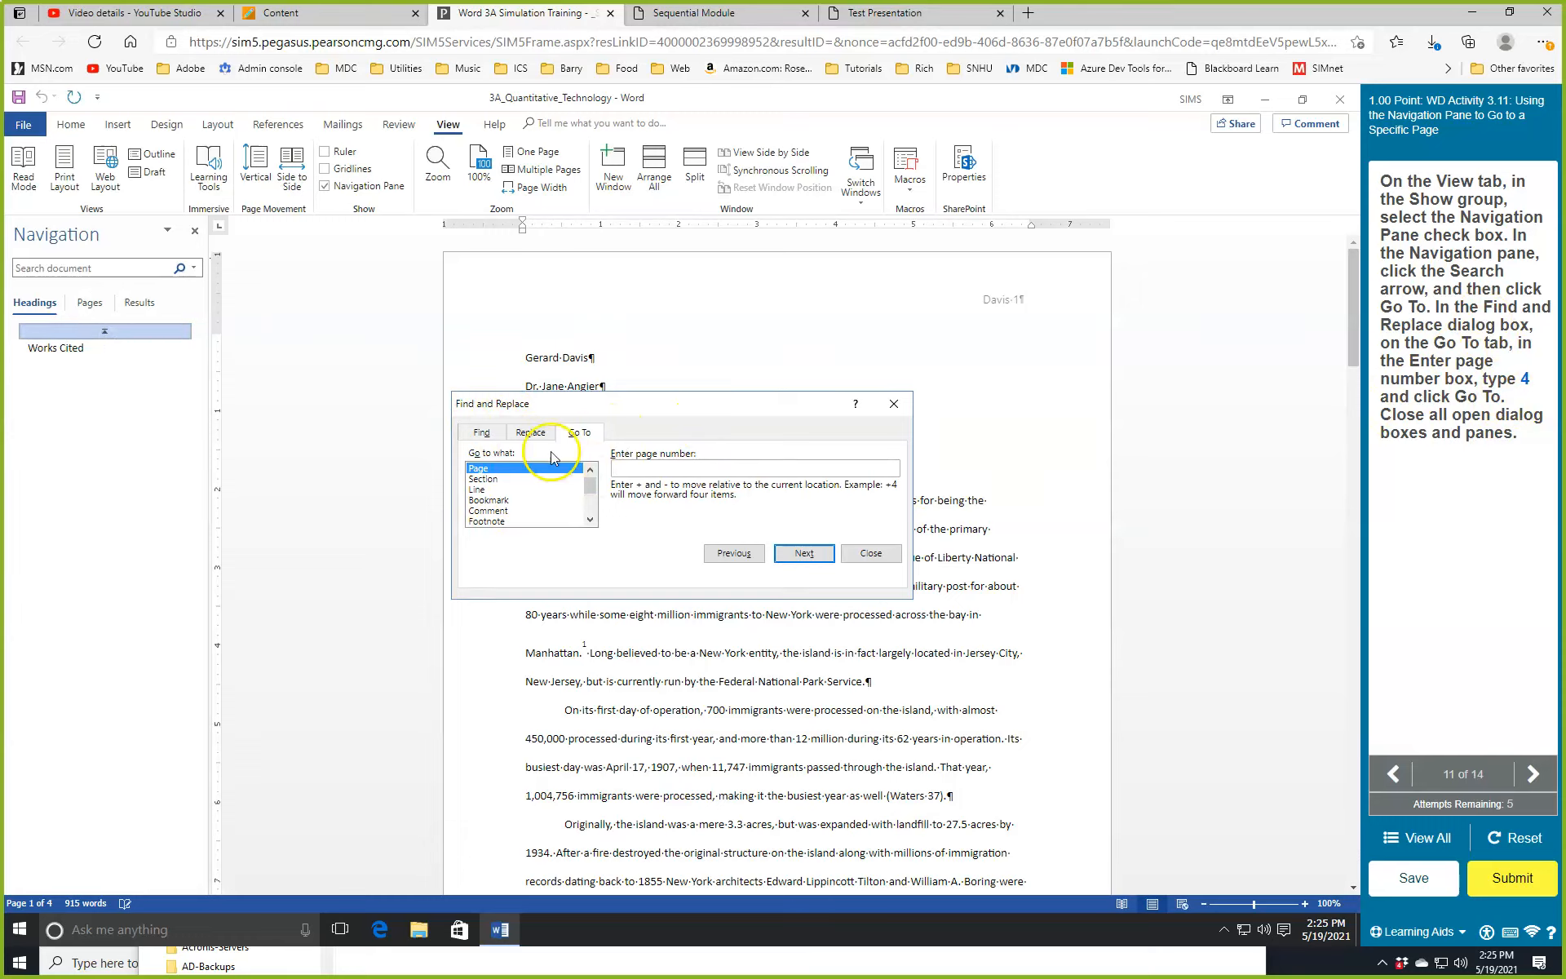
pyautogui.click(481, 434)
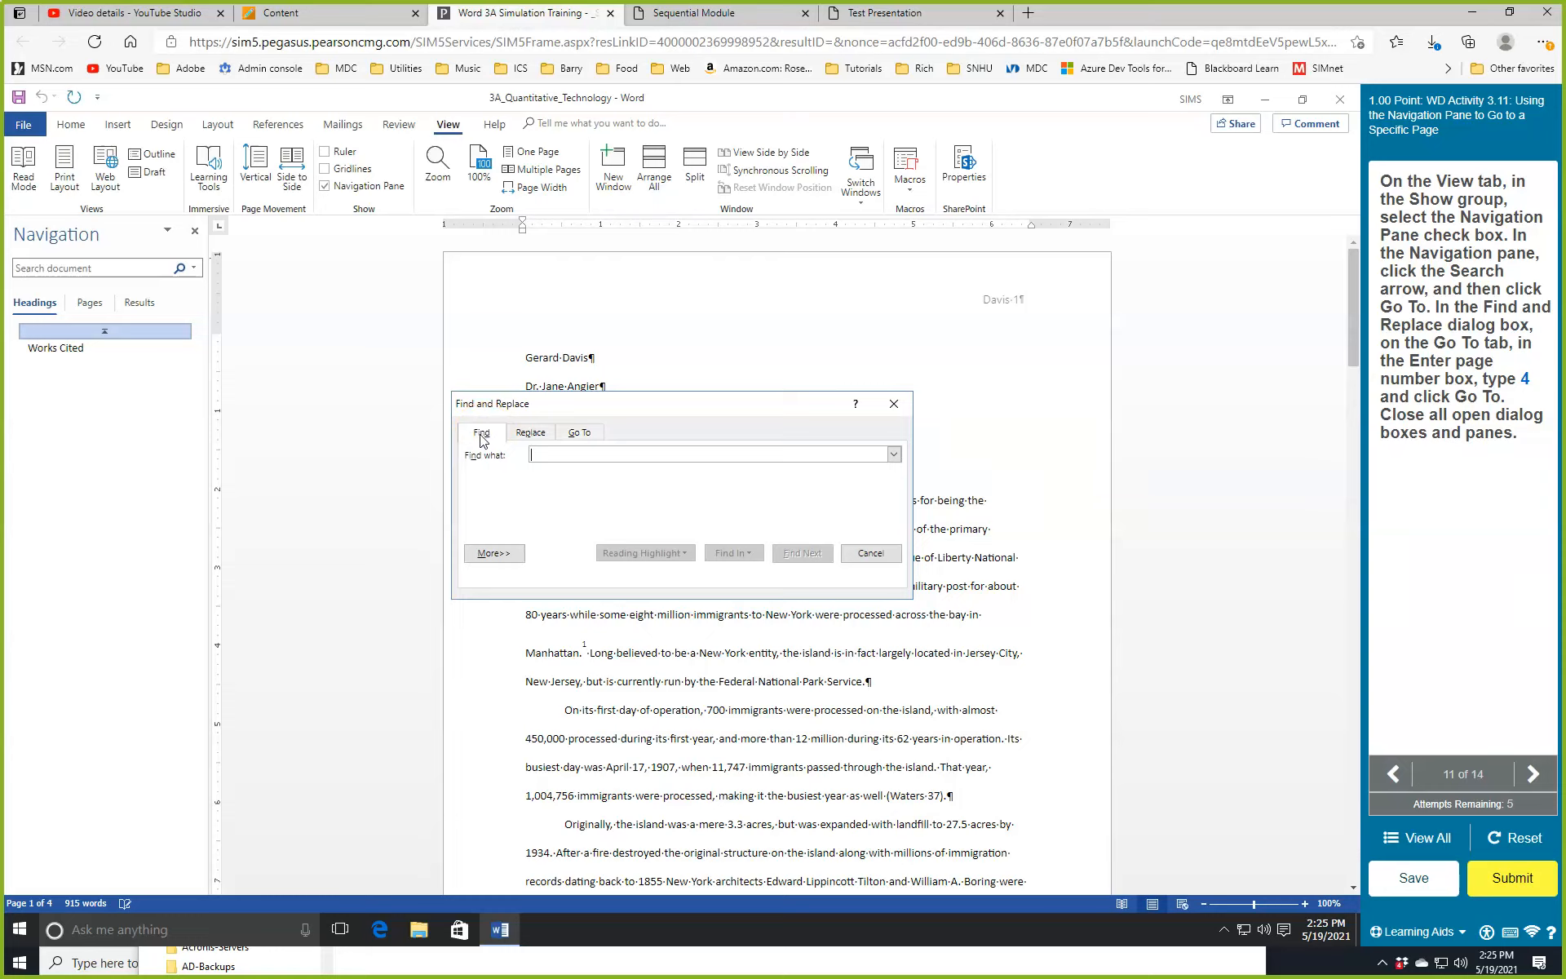
pyautogui.click(579, 433)
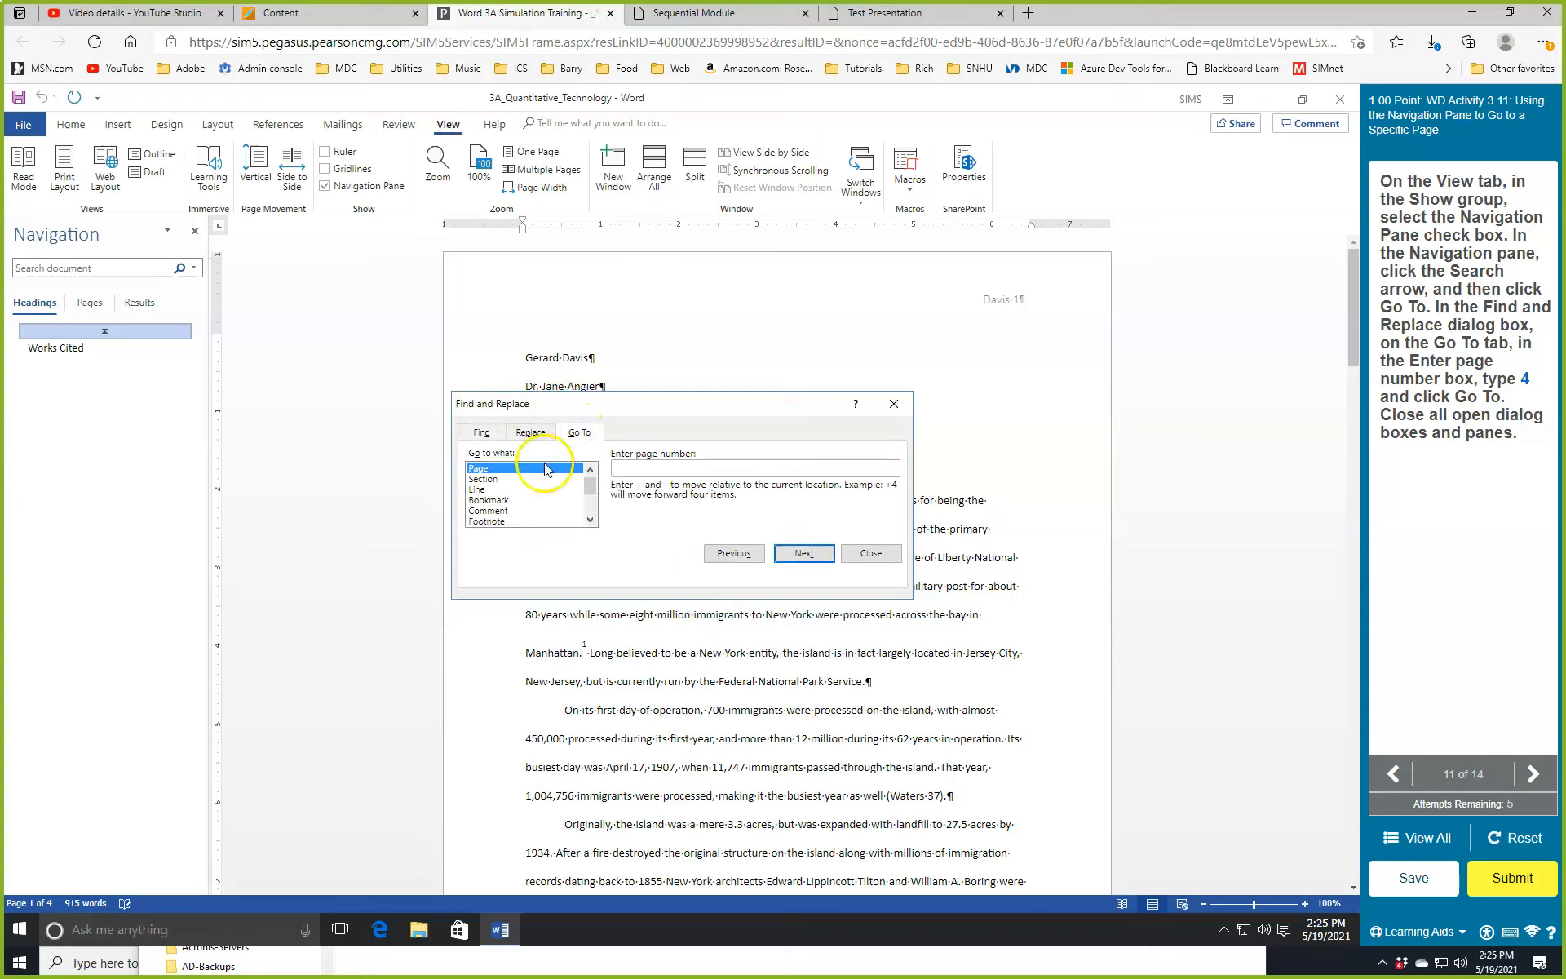
pyautogui.click(655, 469)
pyautogui.write('4')
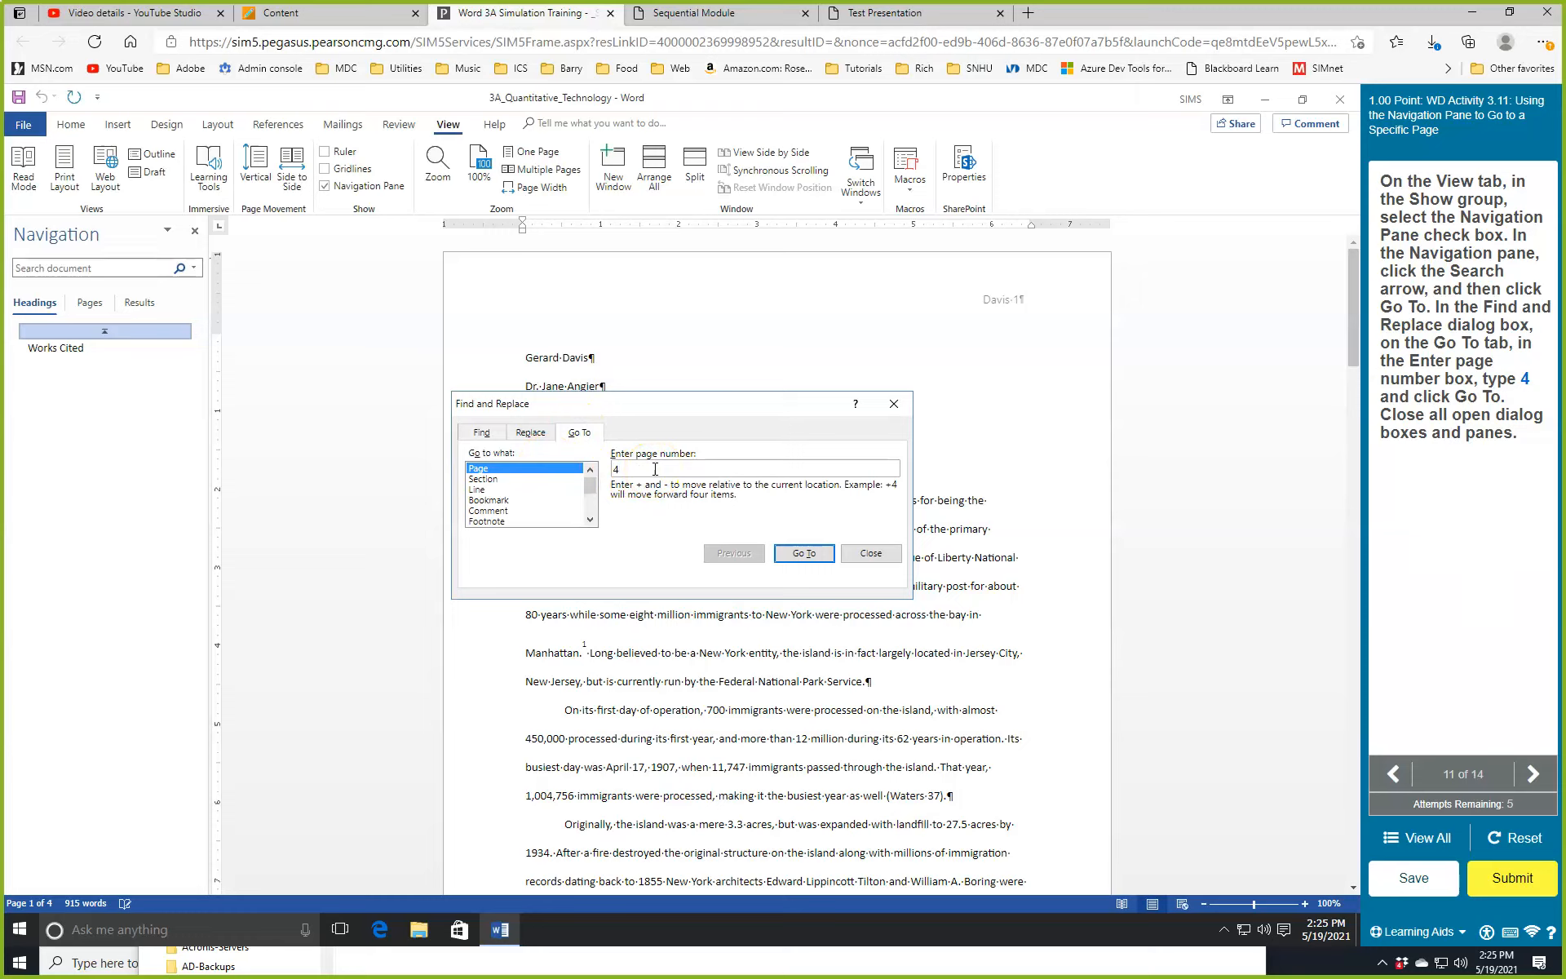
pyautogui.click(806, 553)
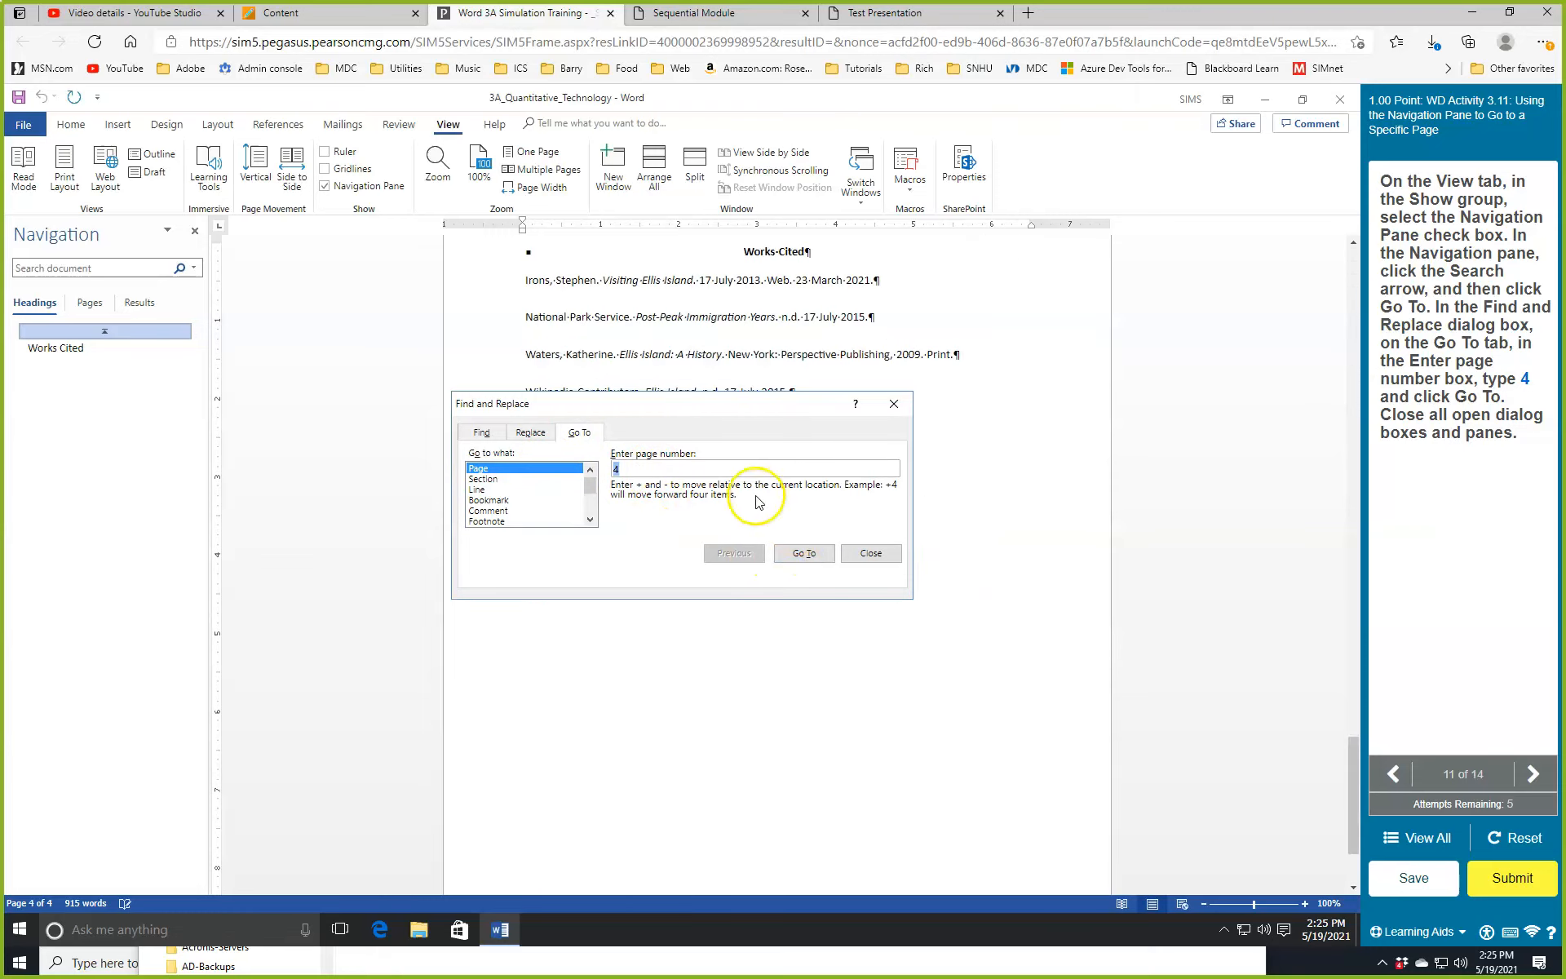
pyautogui.click(871, 554)
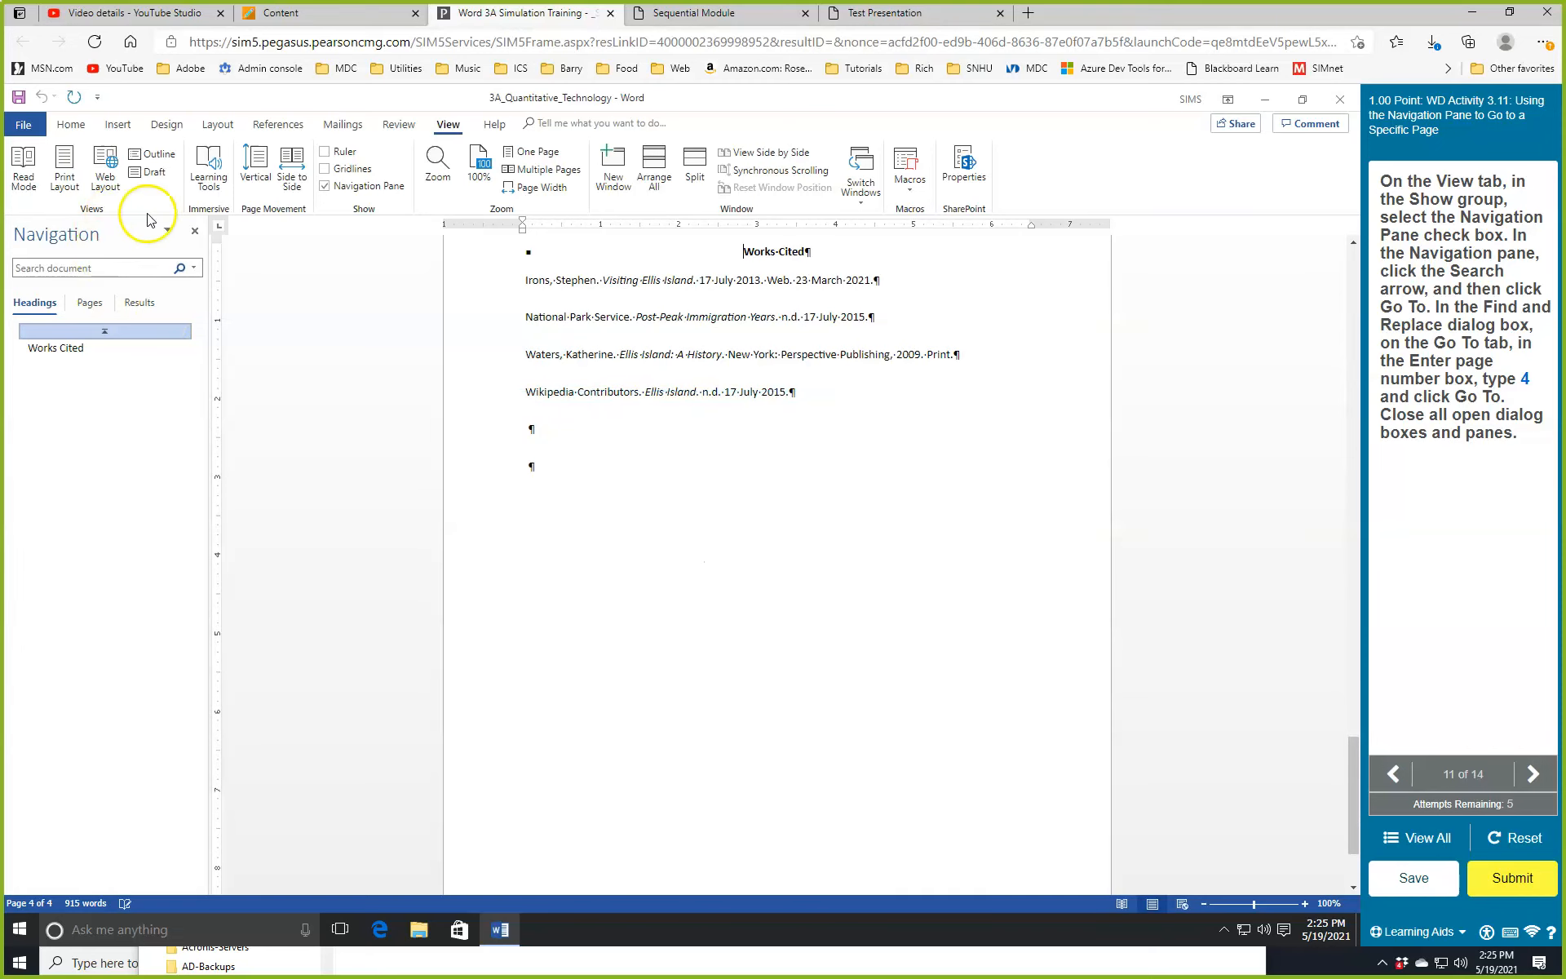
pyautogui.click(195, 231)
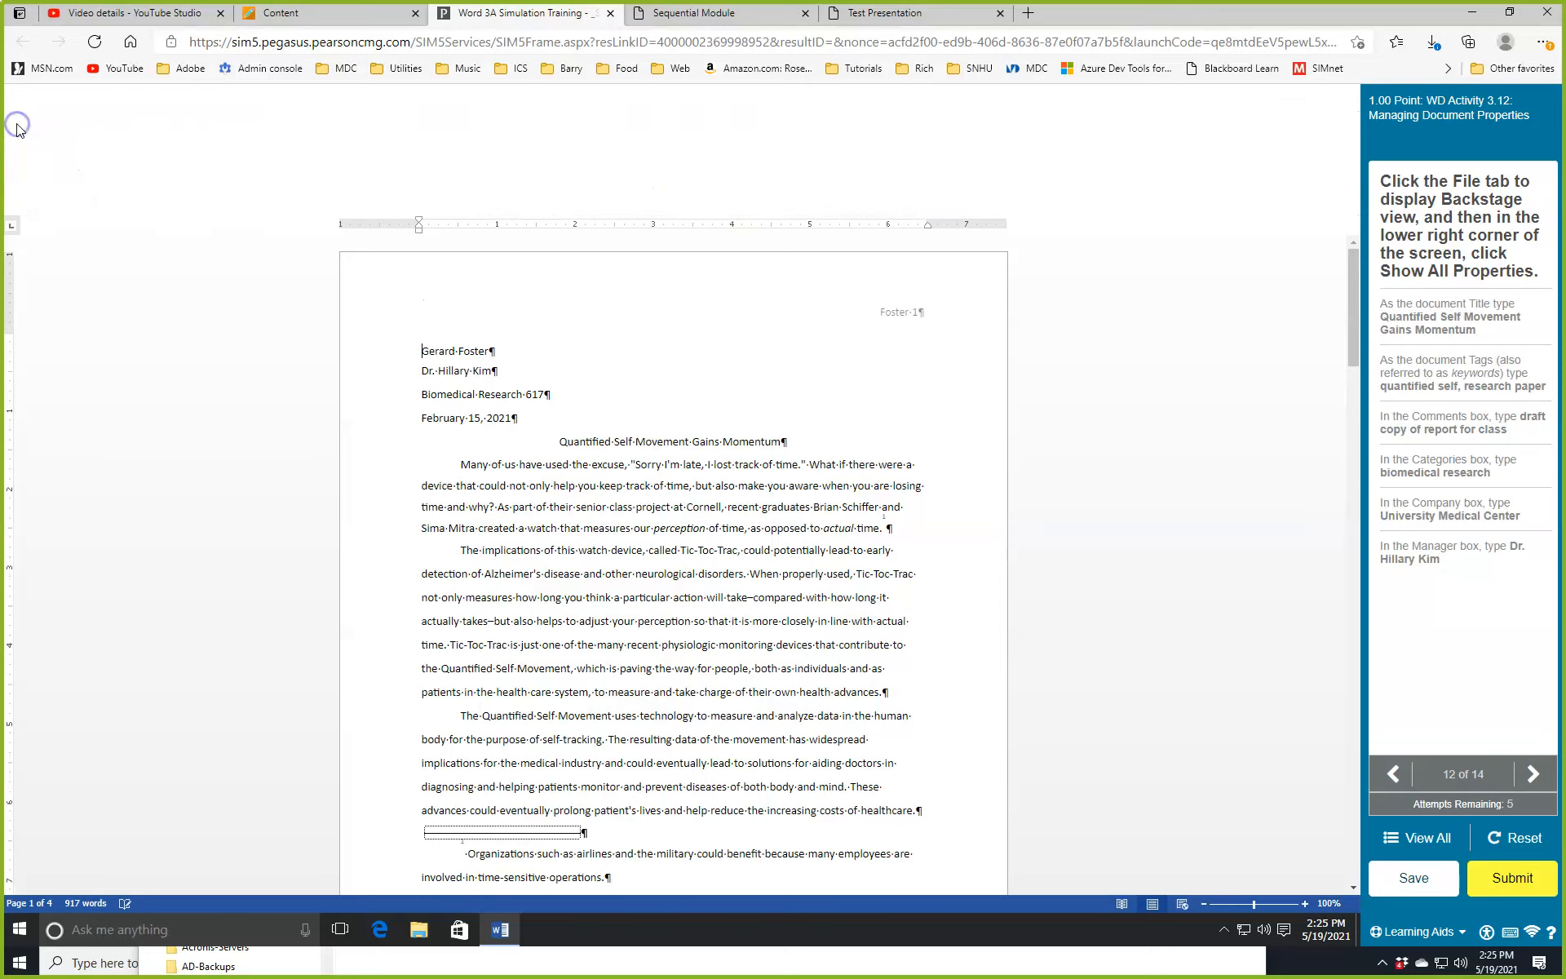
# Show all properties in File Info and set Title to 'Quantified Self Movement Gains Momentum'.
pyautogui.click(21, 129)
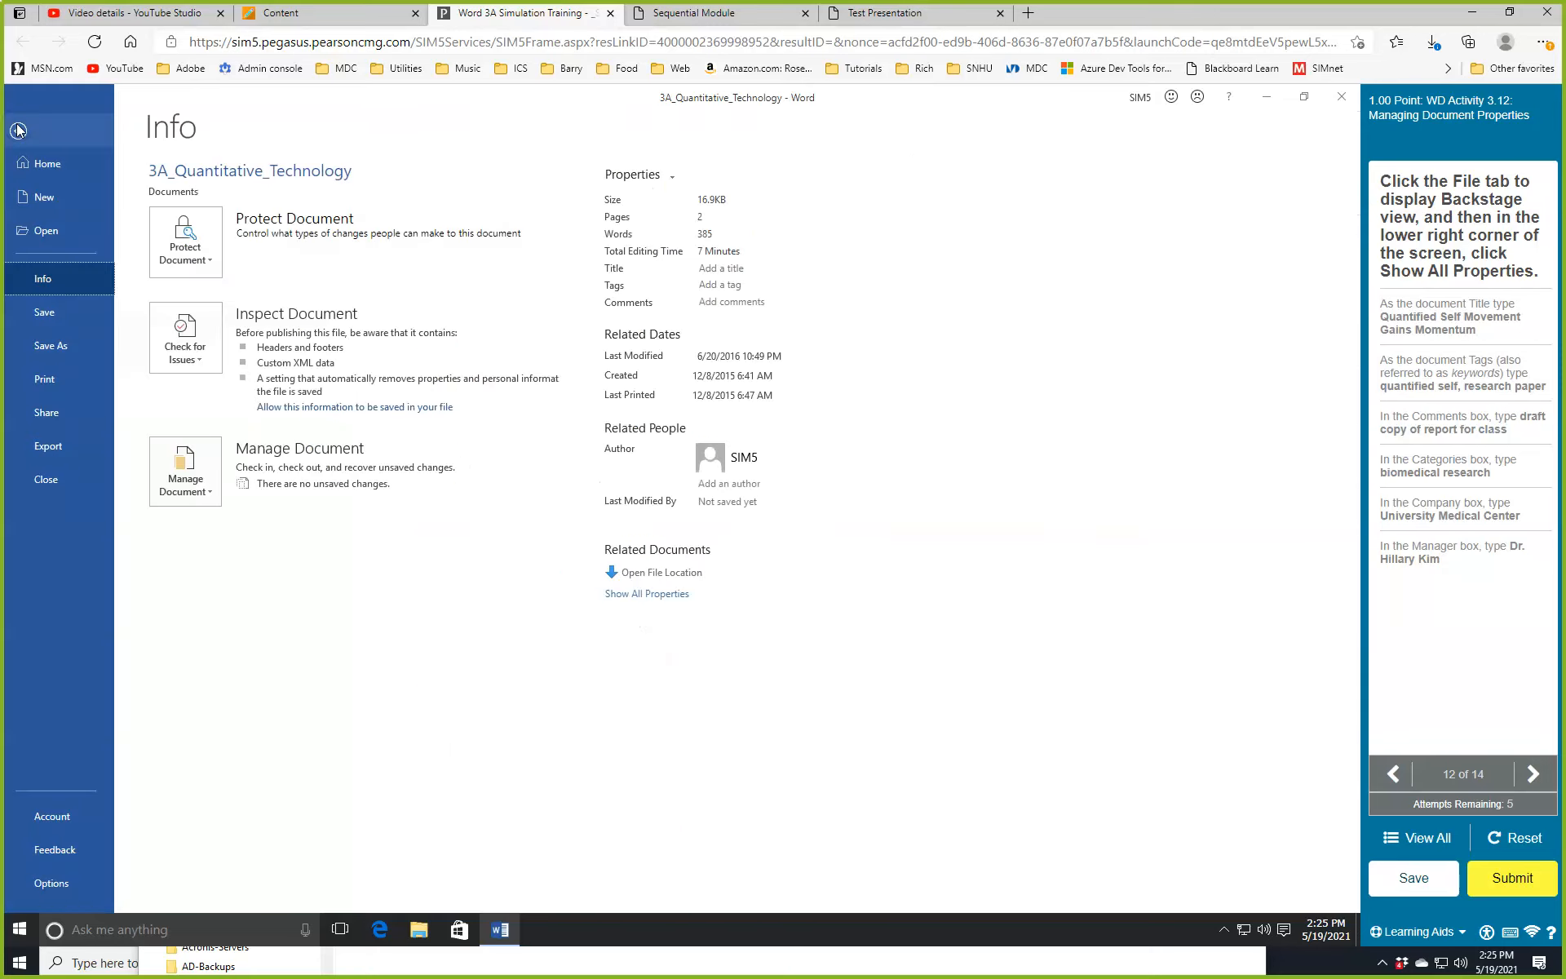
pyautogui.click(665, 598)
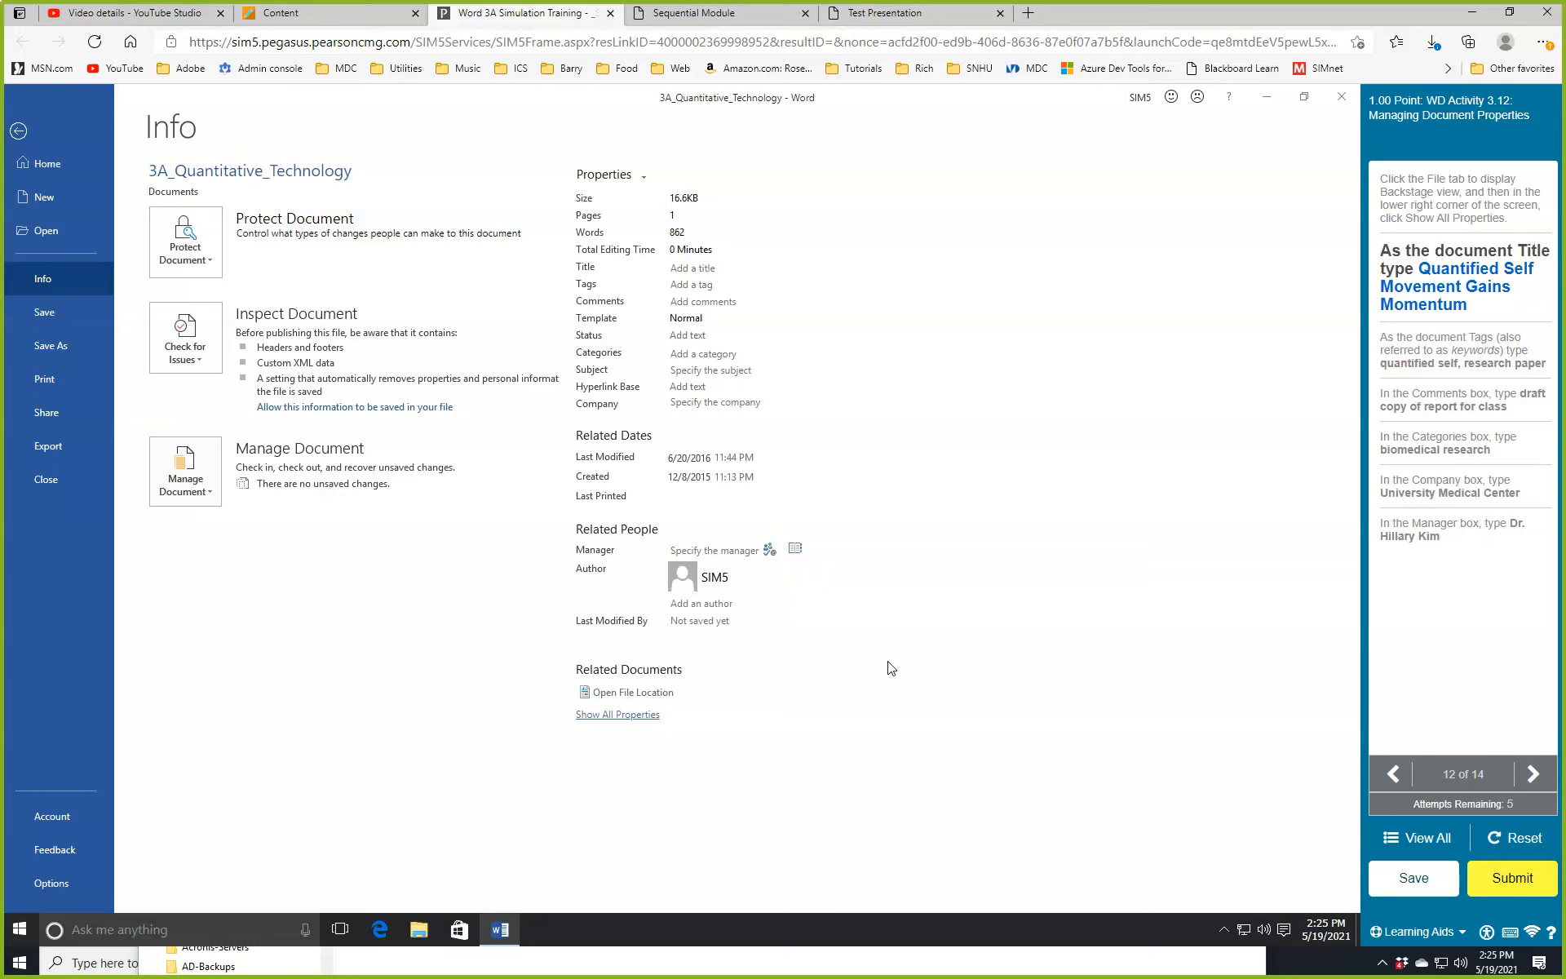
pyautogui.click(687, 266)
pyautogui.write('Quant')
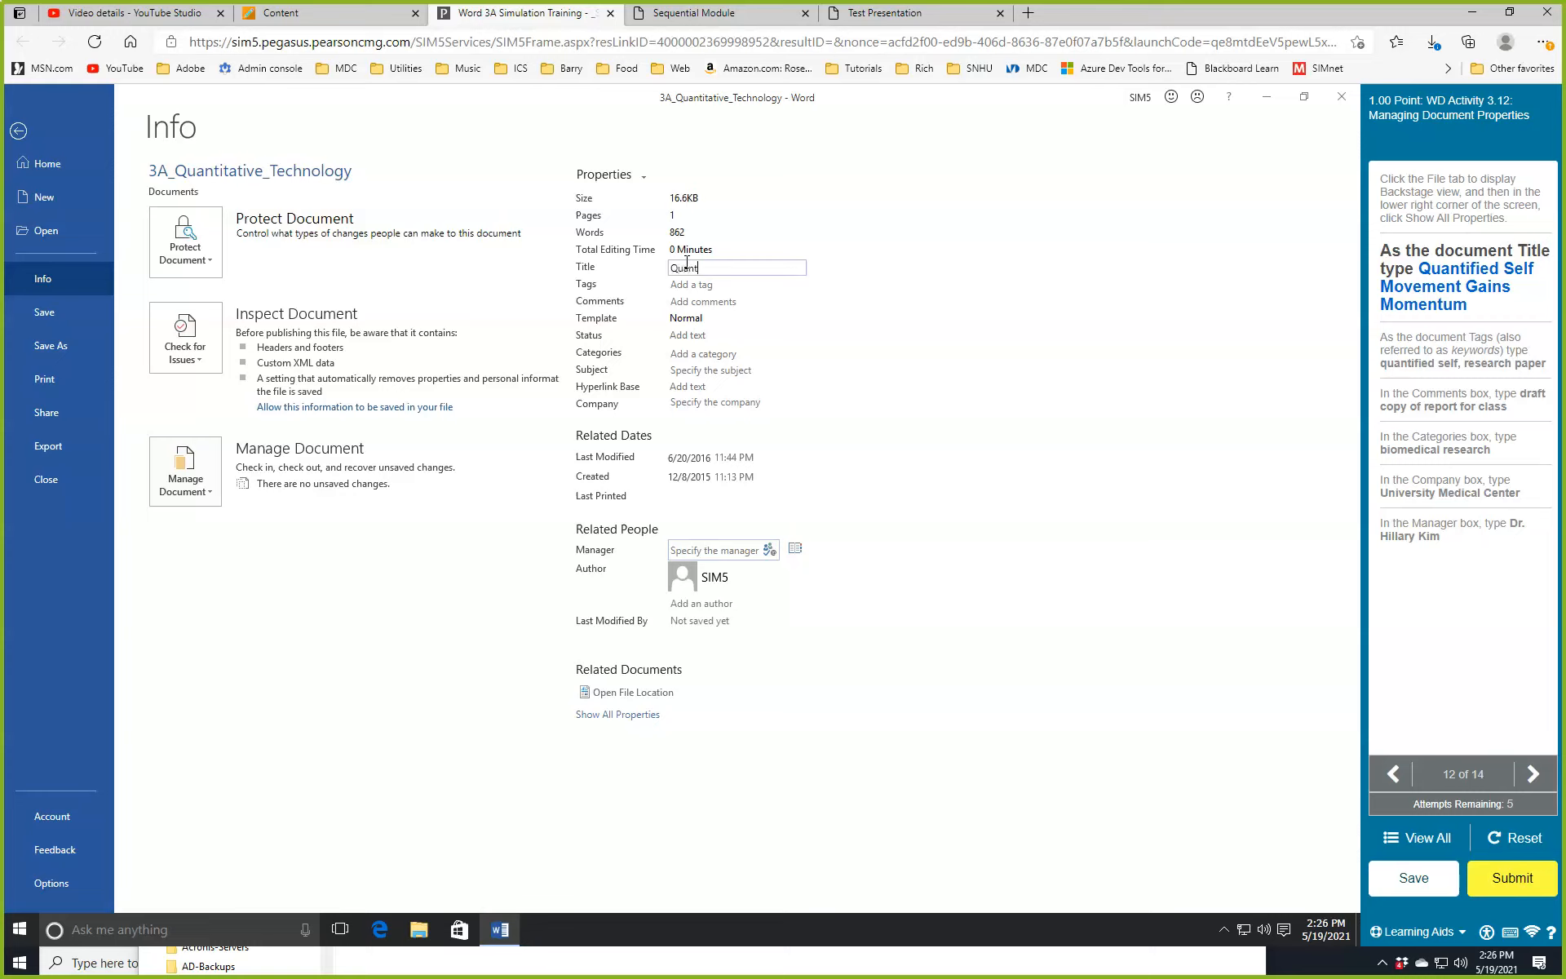
pyautogui.write('ified Self Movement ')
pyautogui.write('Gains')
pyautogui.write(' Mome')
pyautogui.write('ntu')
pyautogui.write('m')
pyautogui.click(674, 323)
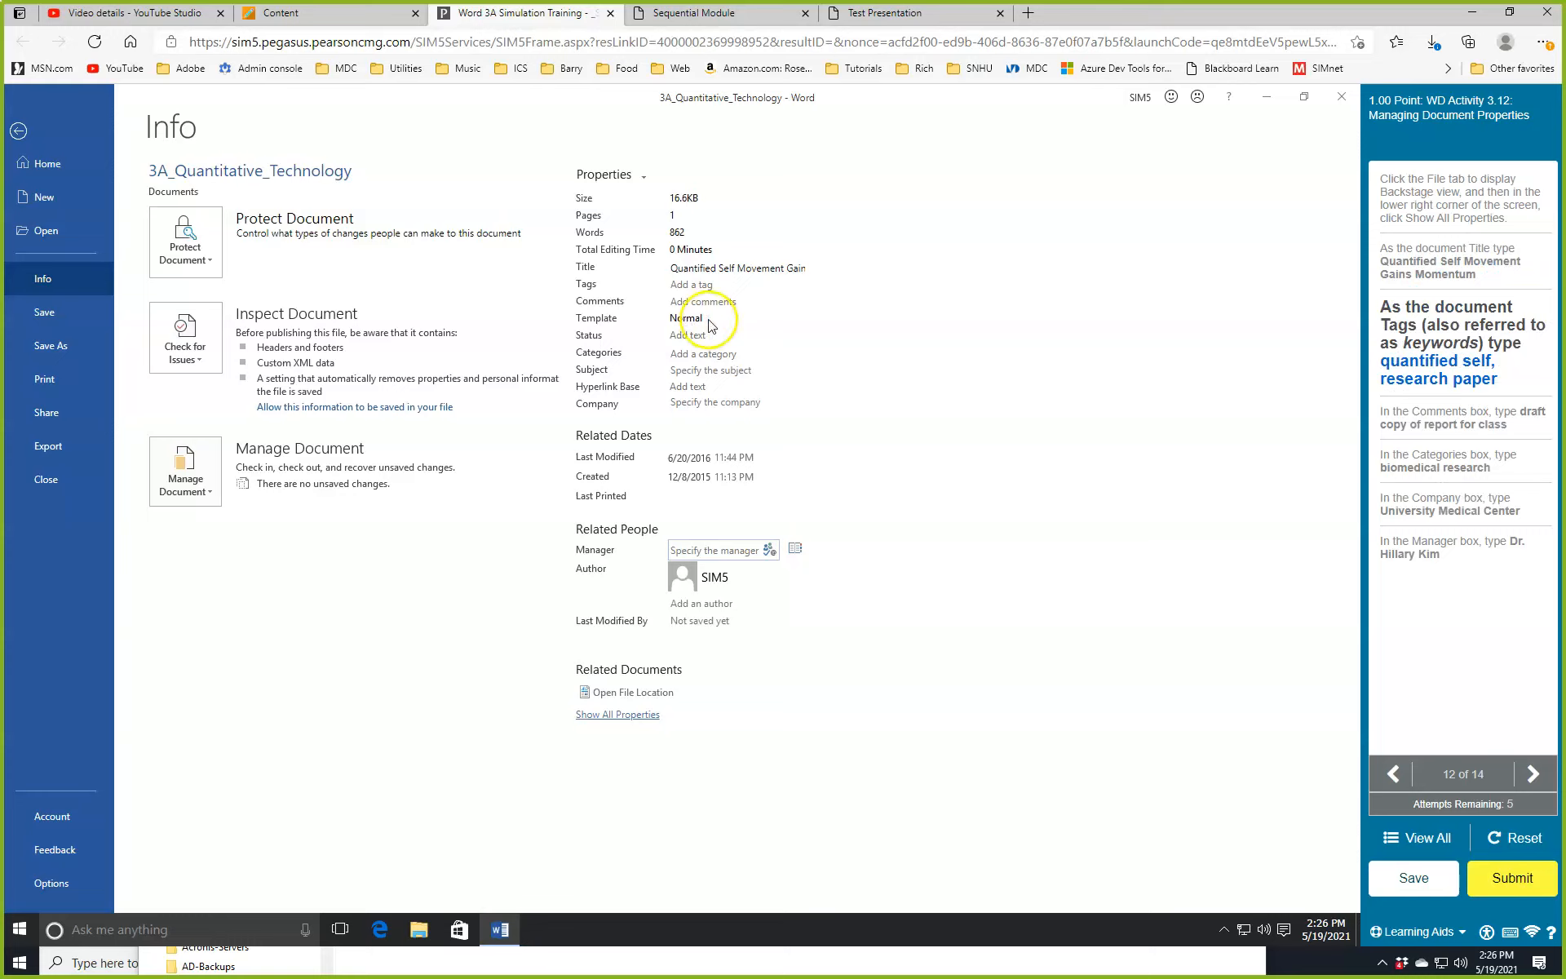
# Set the Tags property to 'quantified self, research paper'.
pyautogui.click(713, 285)
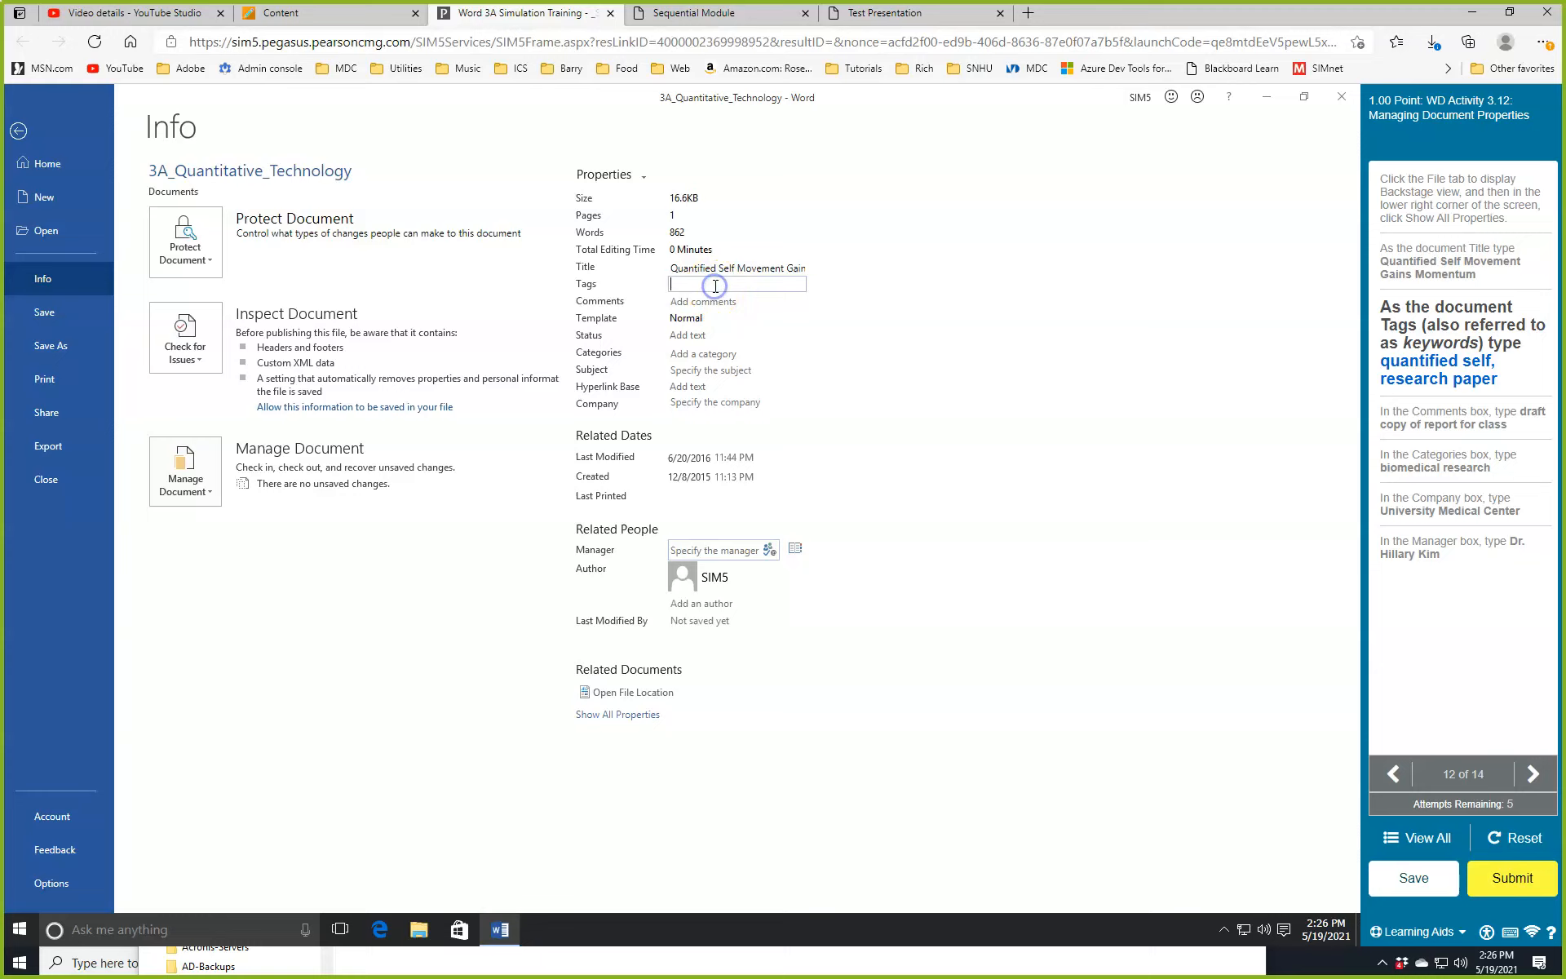
pyautogui.write('quantified self, research paper')
pyautogui.press('Tab')
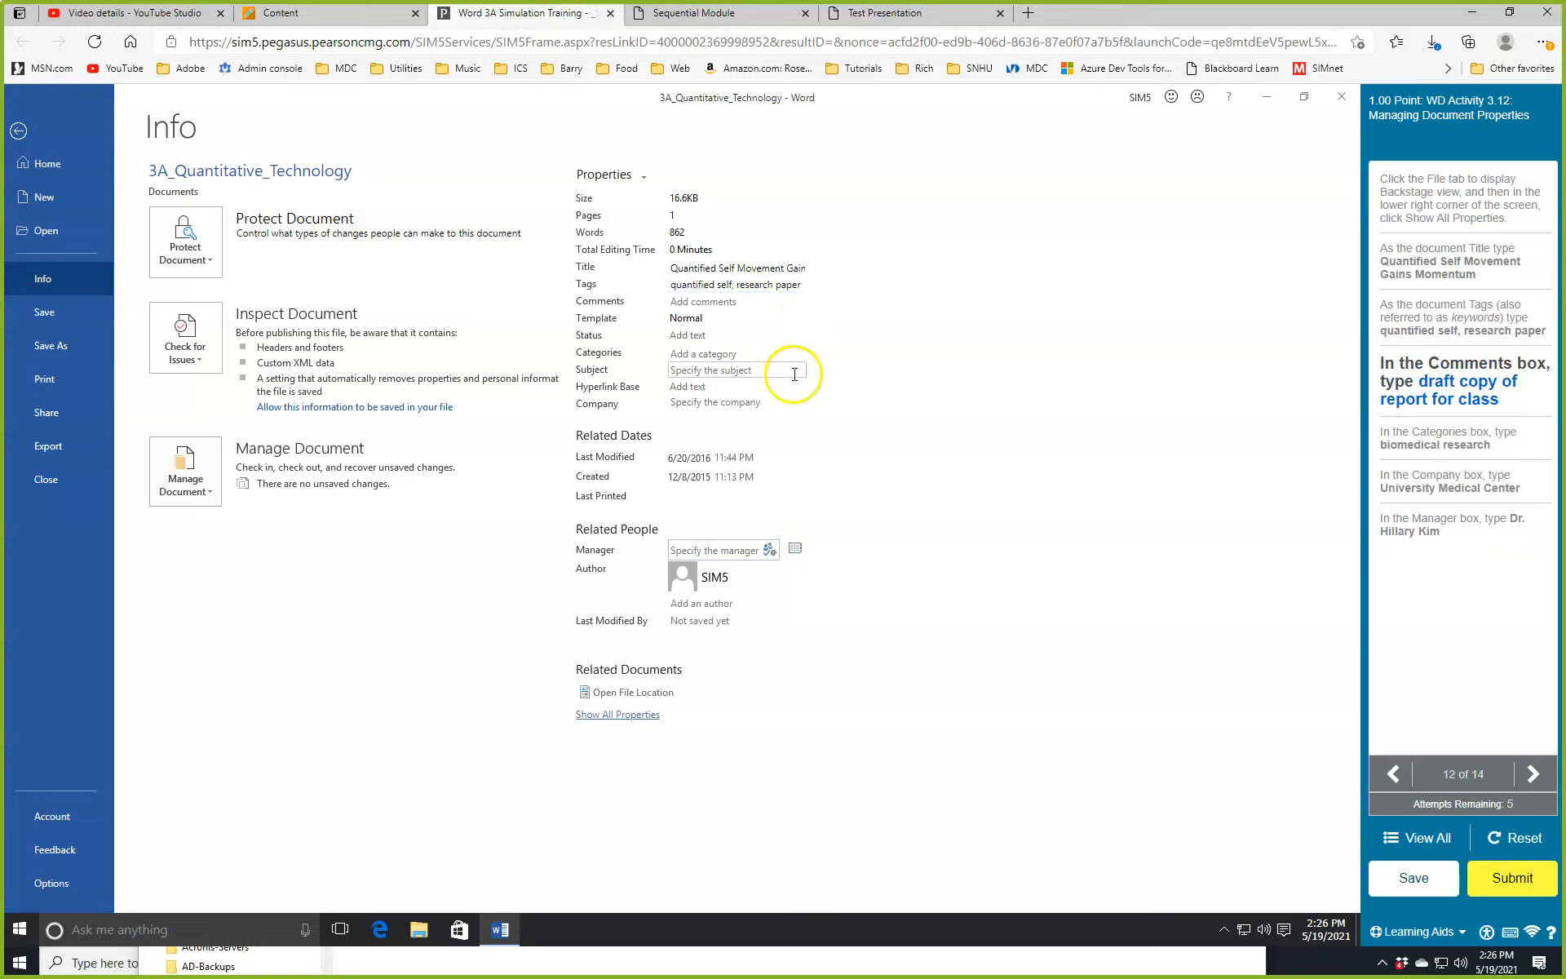
pyautogui.click(723, 302)
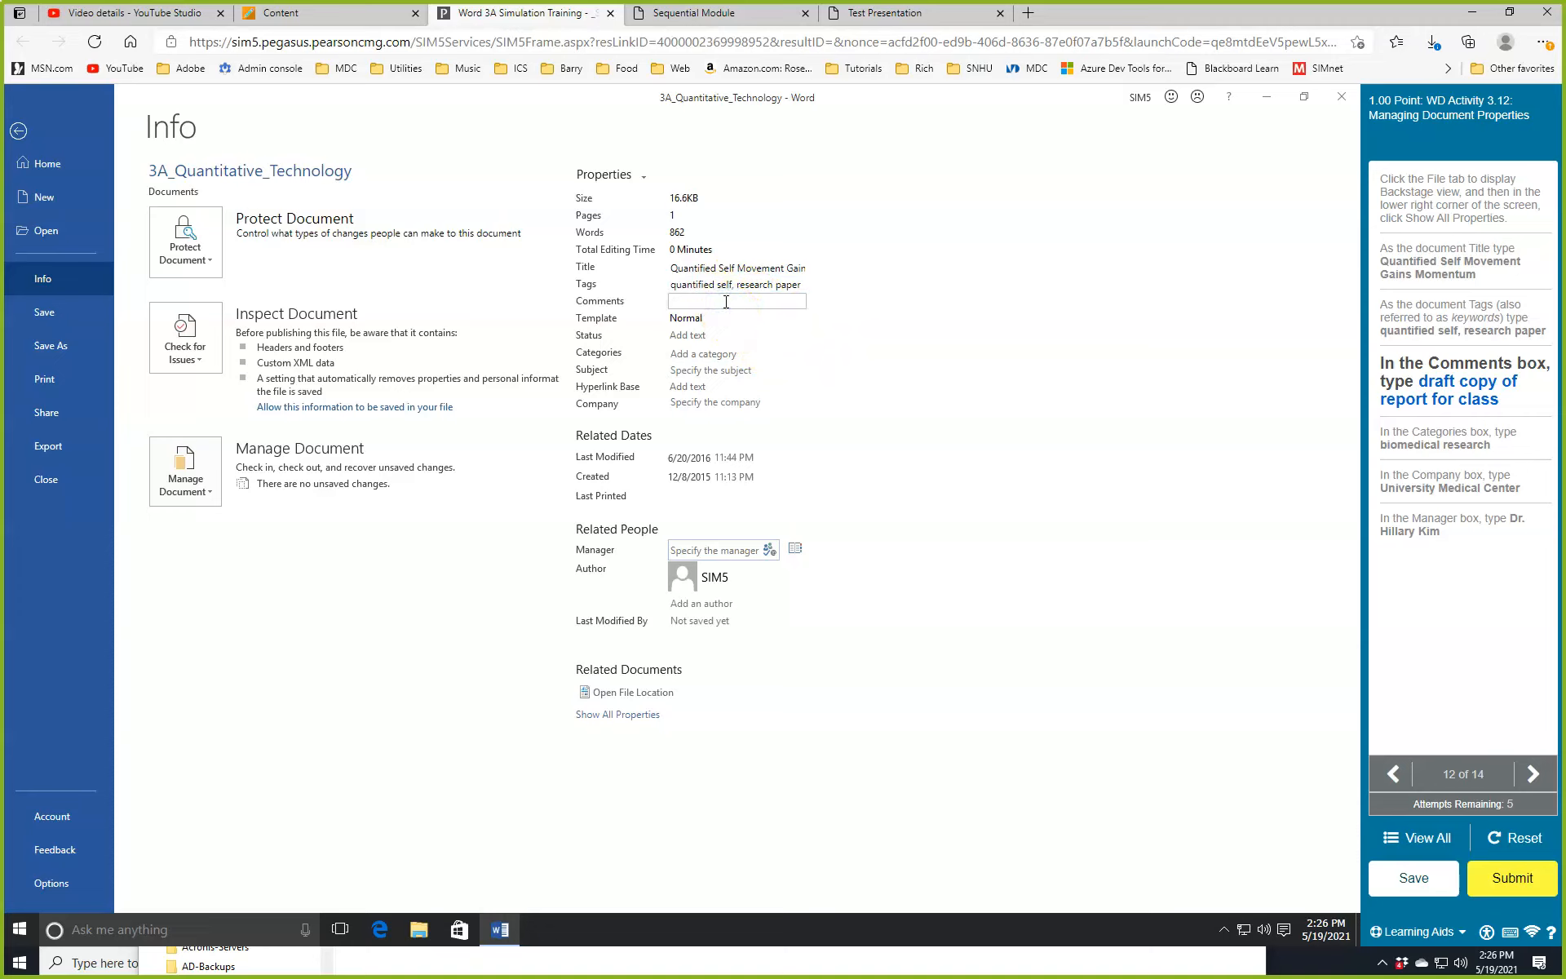
# Set Comments to 'draft copy of report for class' and Category to 'biomedical research'.
pyautogui.write('draft copy of report for class')
pyautogui.press('Return')
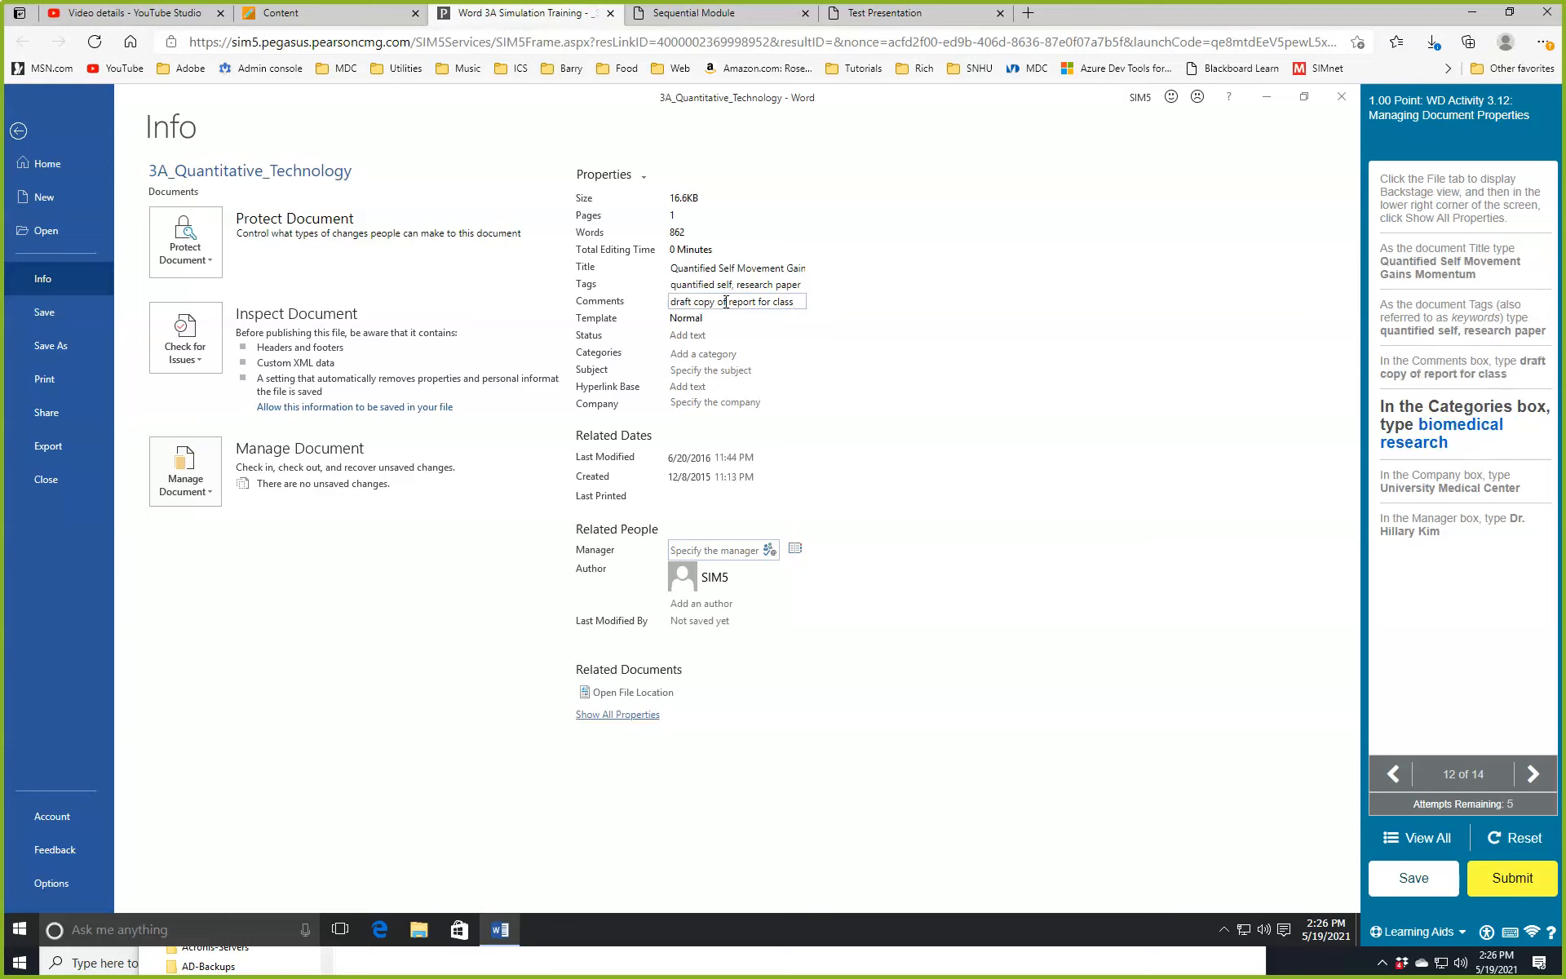
pyautogui.click(706, 355)
pyautogui.write('biomed')
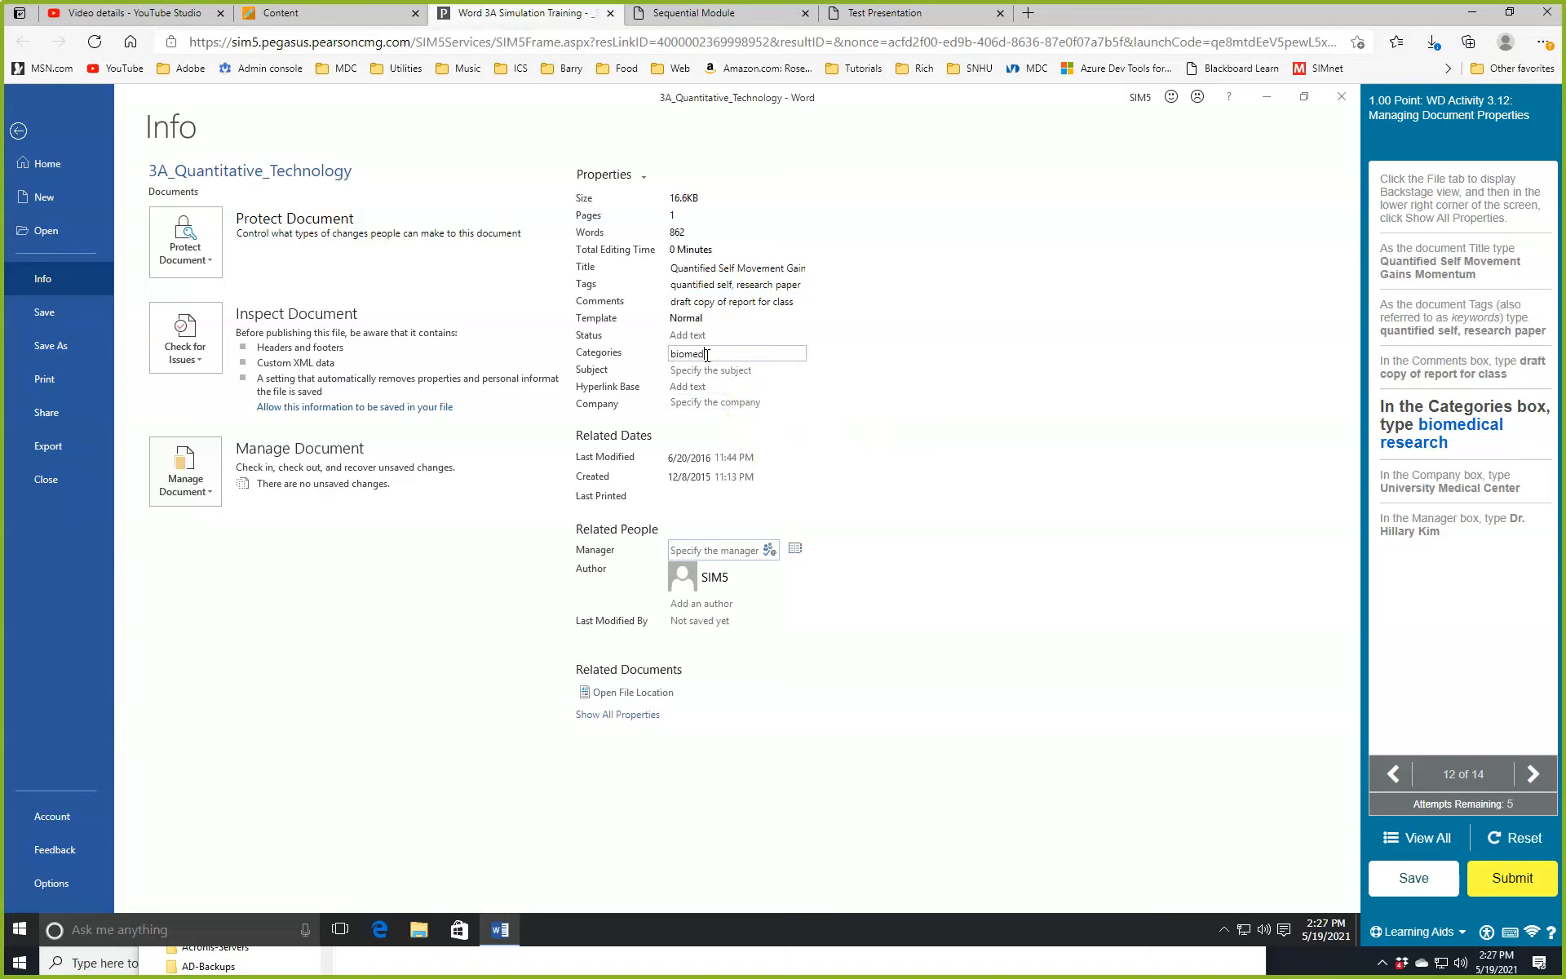
pyautogui.write('ical research')
pyautogui.click(703, 389)
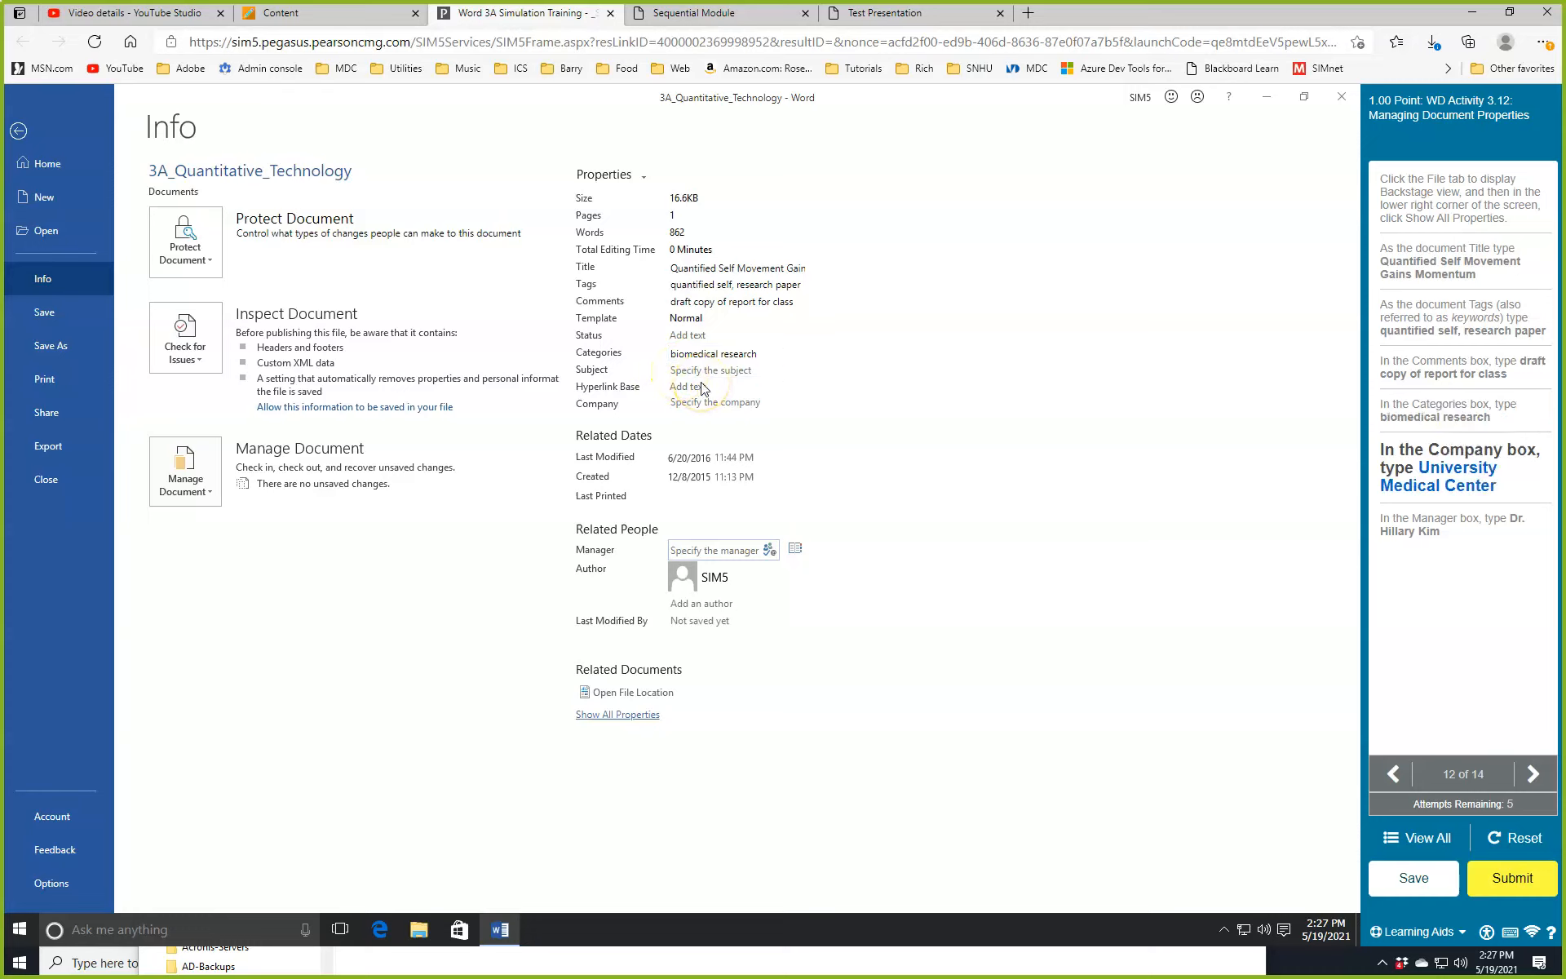
# Enter 'University Medical Center' as the Company property.
pyautogui.click(688, 401)
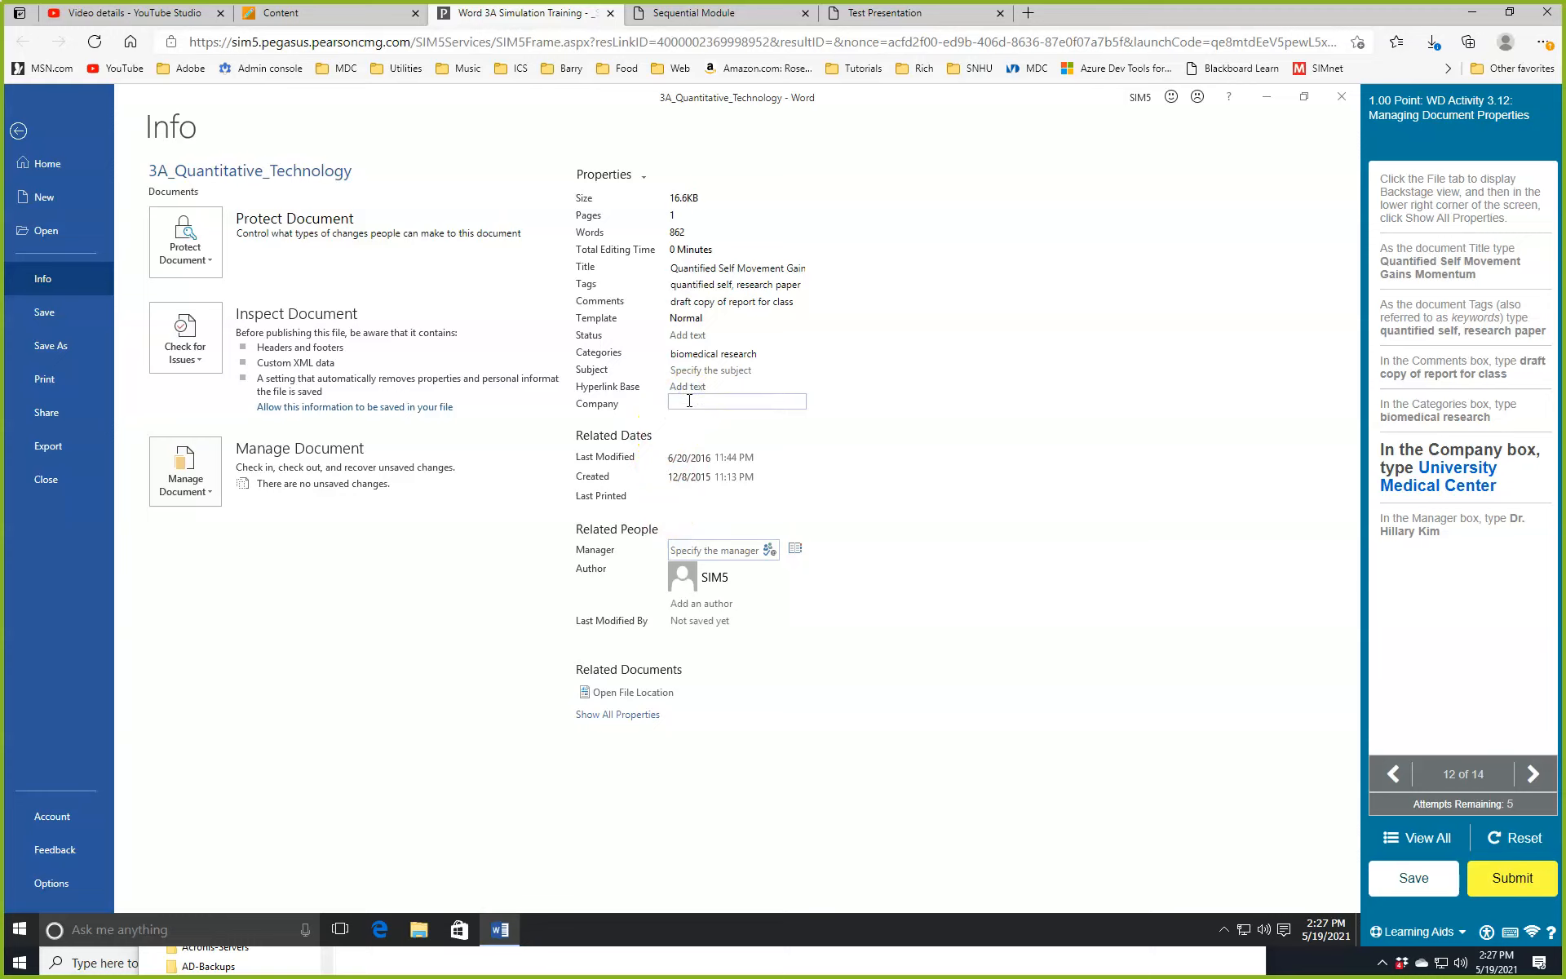
pyautogui.write('University Medical Center')
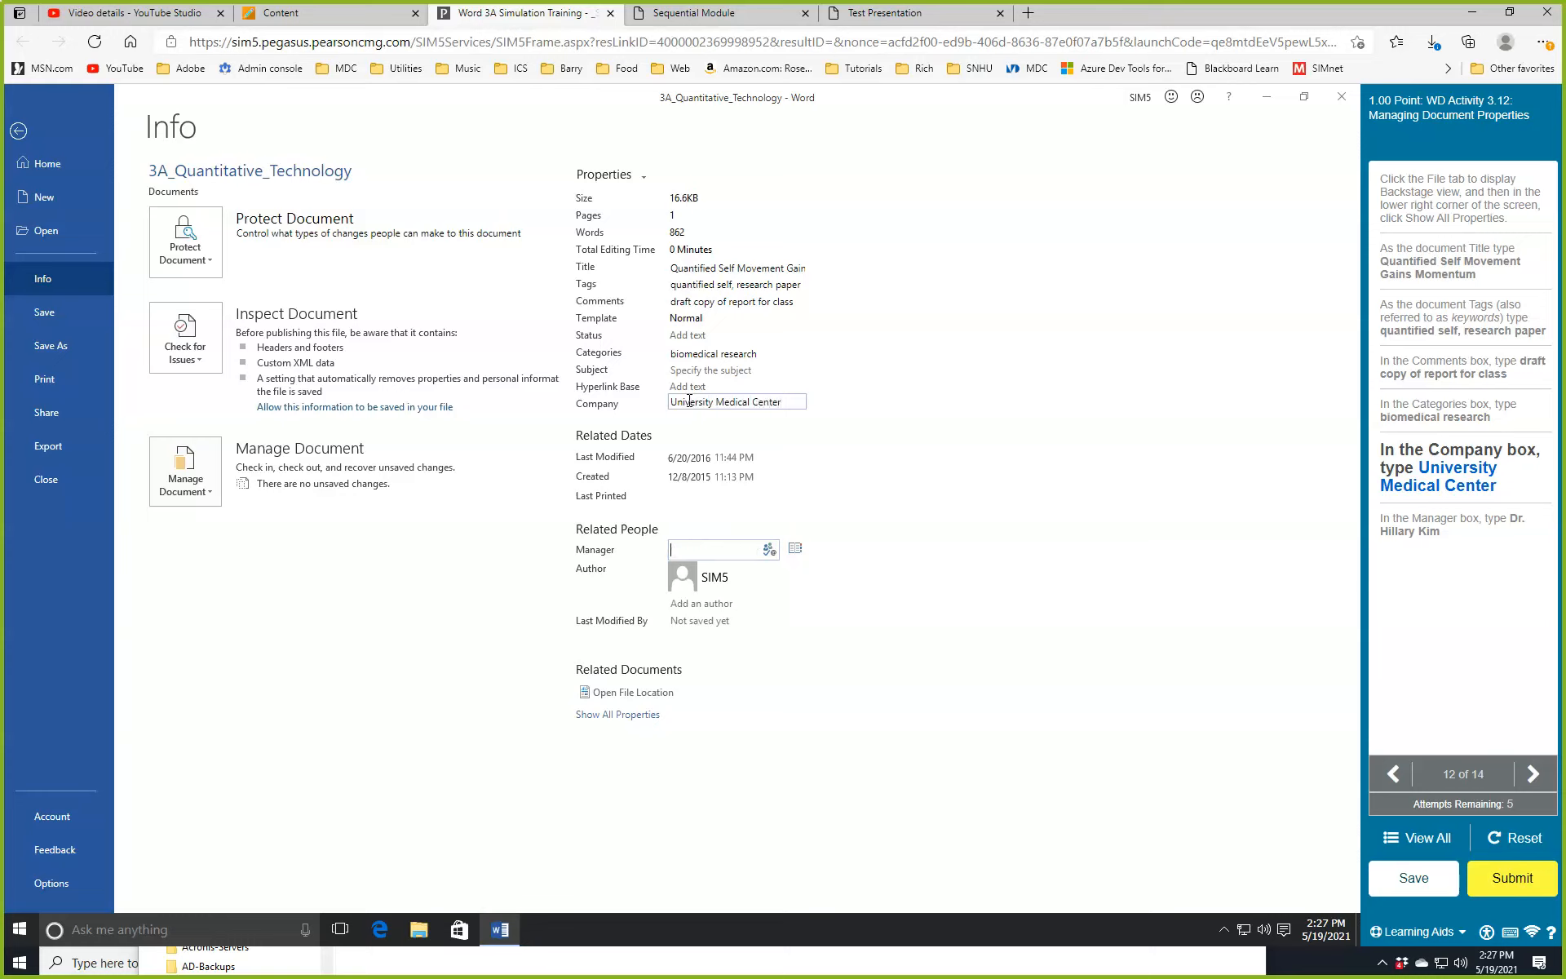
pyautogui.click(711, 551)
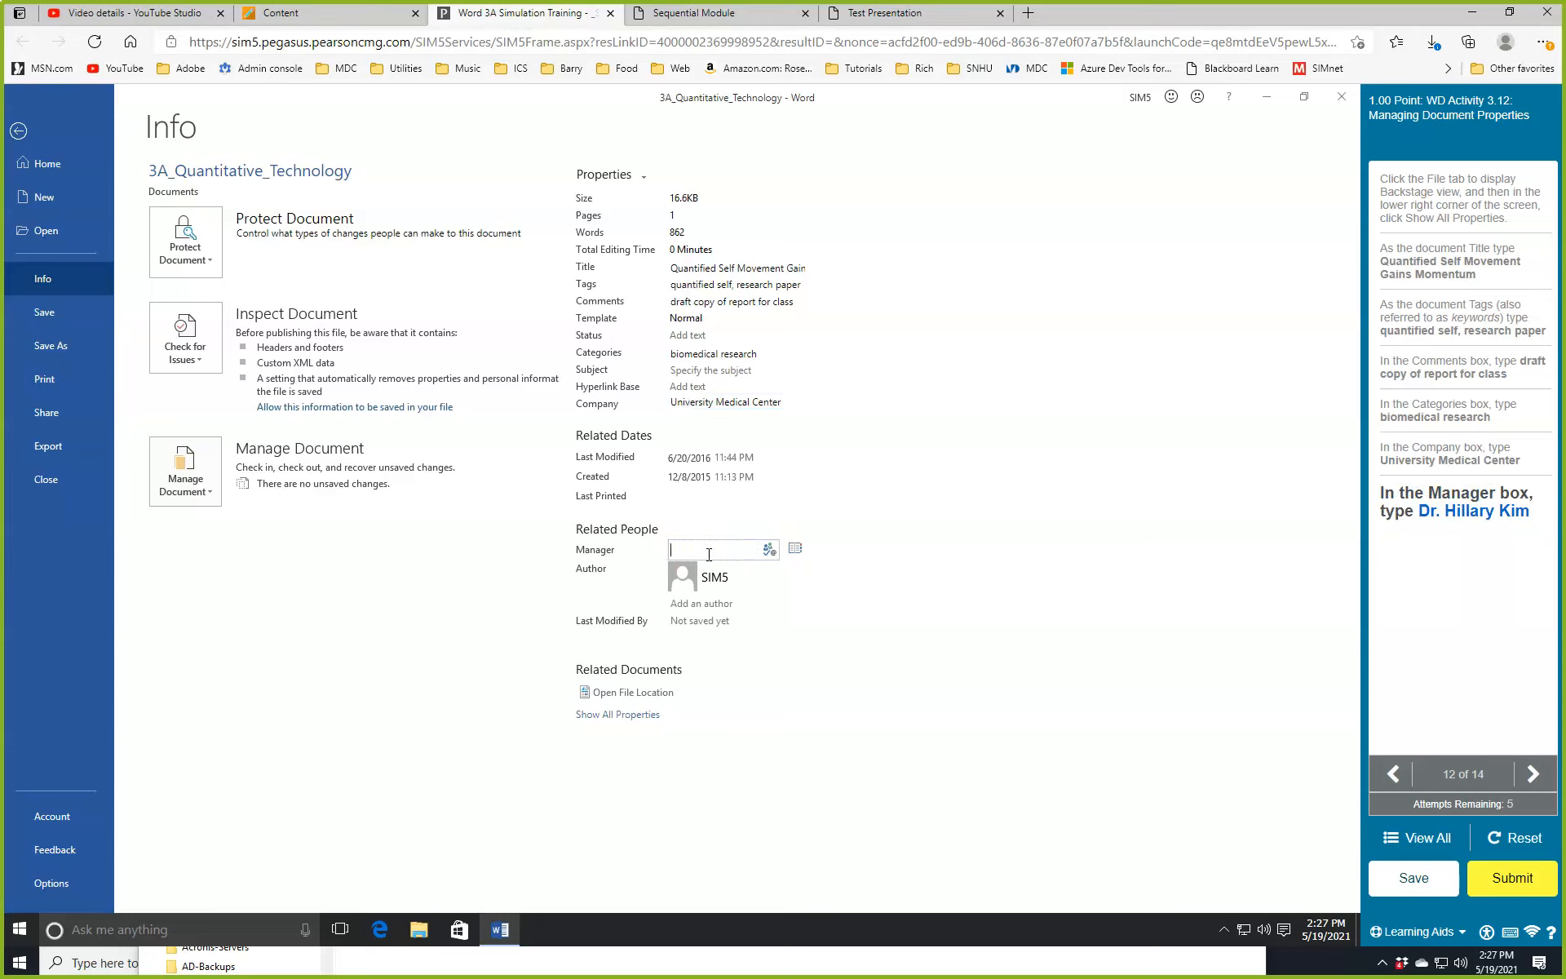
# Enter a partial manager name in the Manager box, then delete the incorrect entry.
pyautogui.write('Dr. Hi')
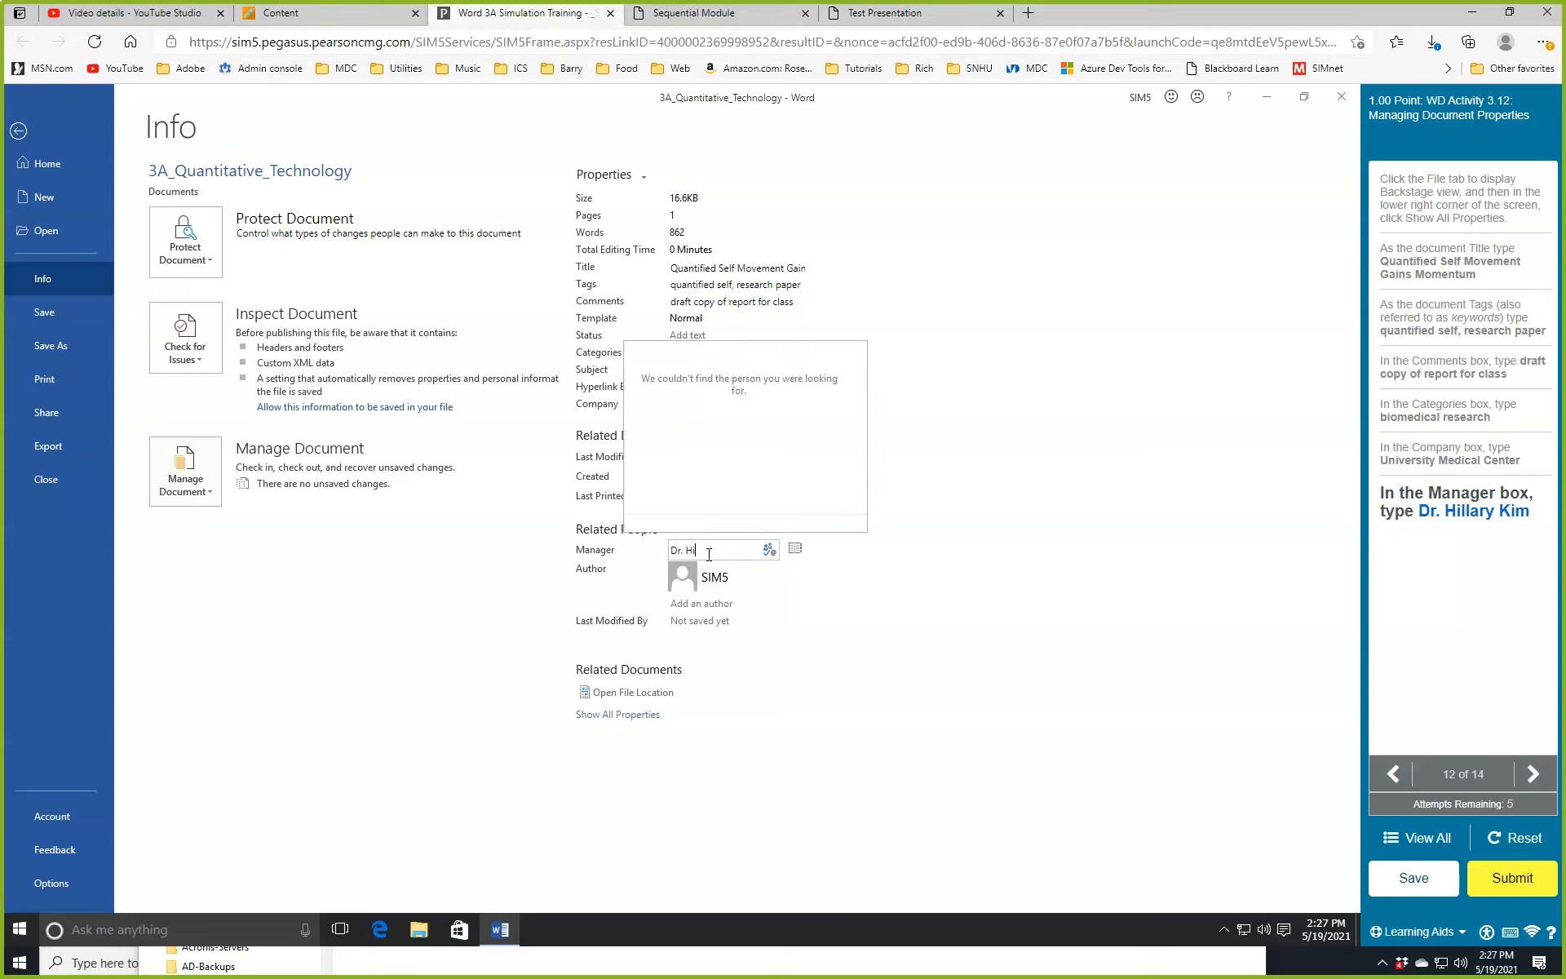
pyautogui.write('ll')
pyautogui.click(937, 463)
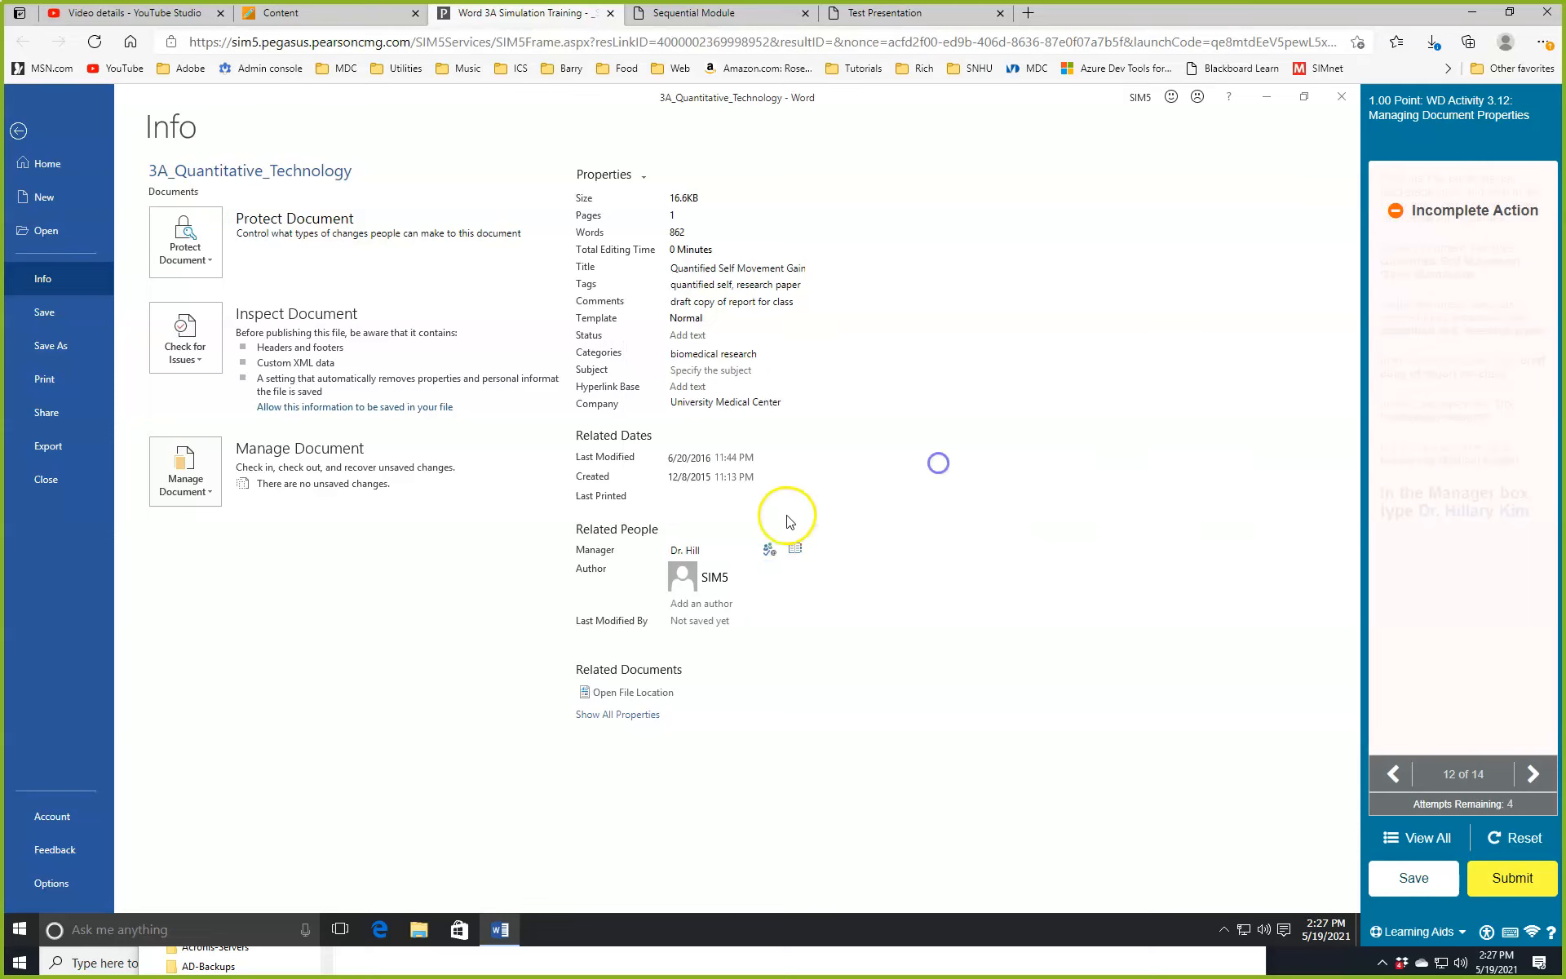
pyautogui.click(715, 548)
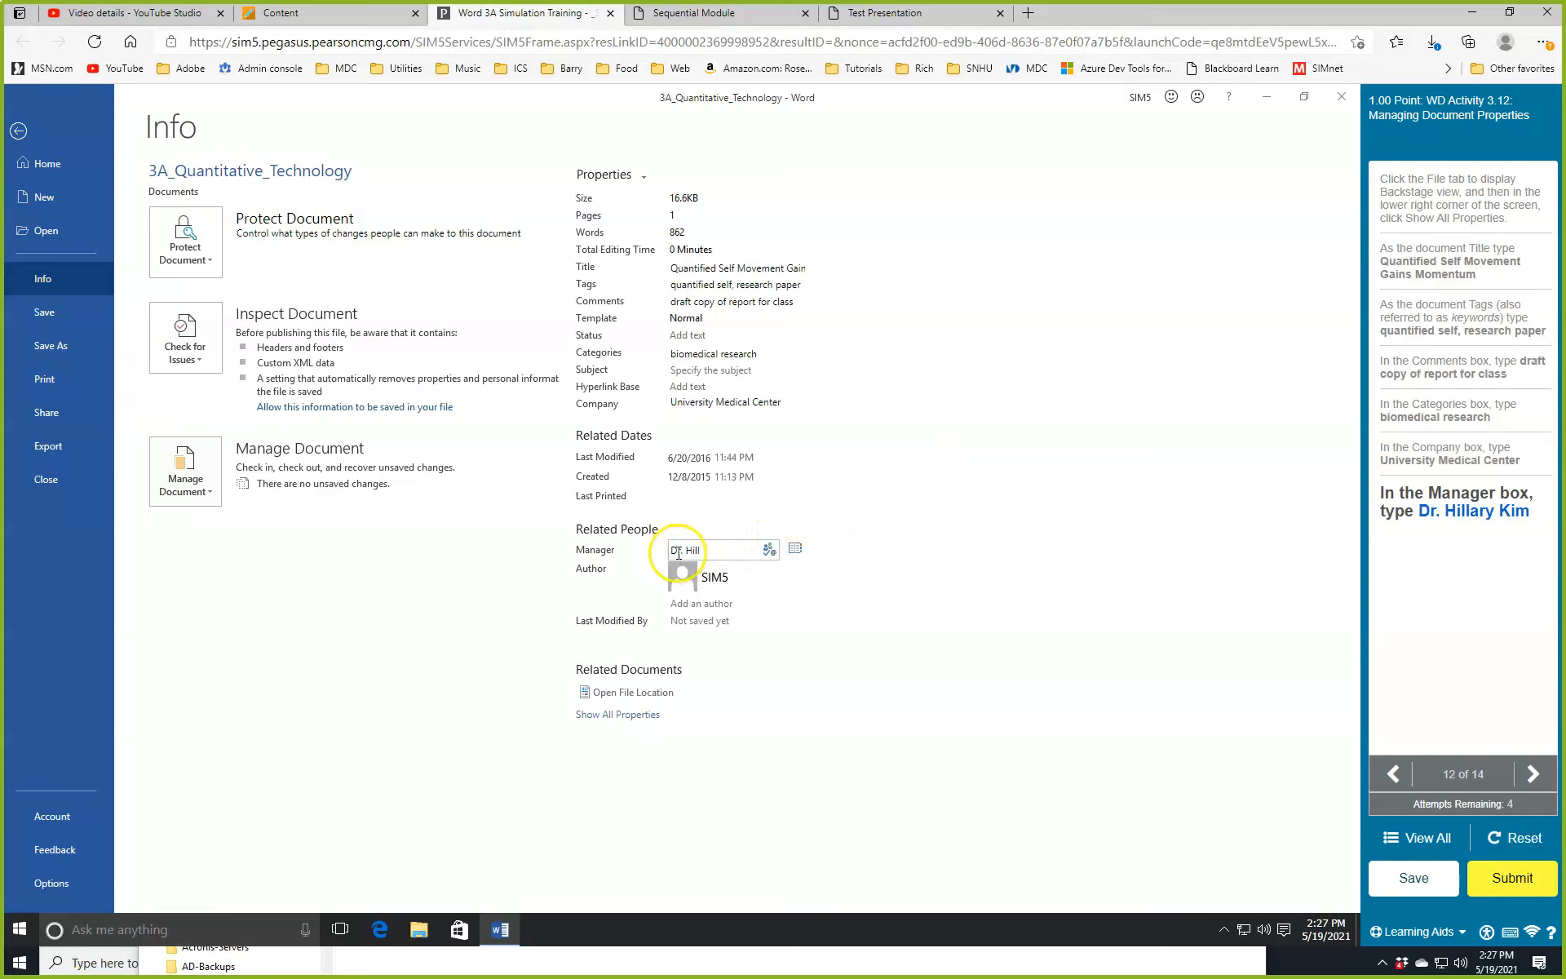
pyautogui.write('.')
pyautogui.write('.')
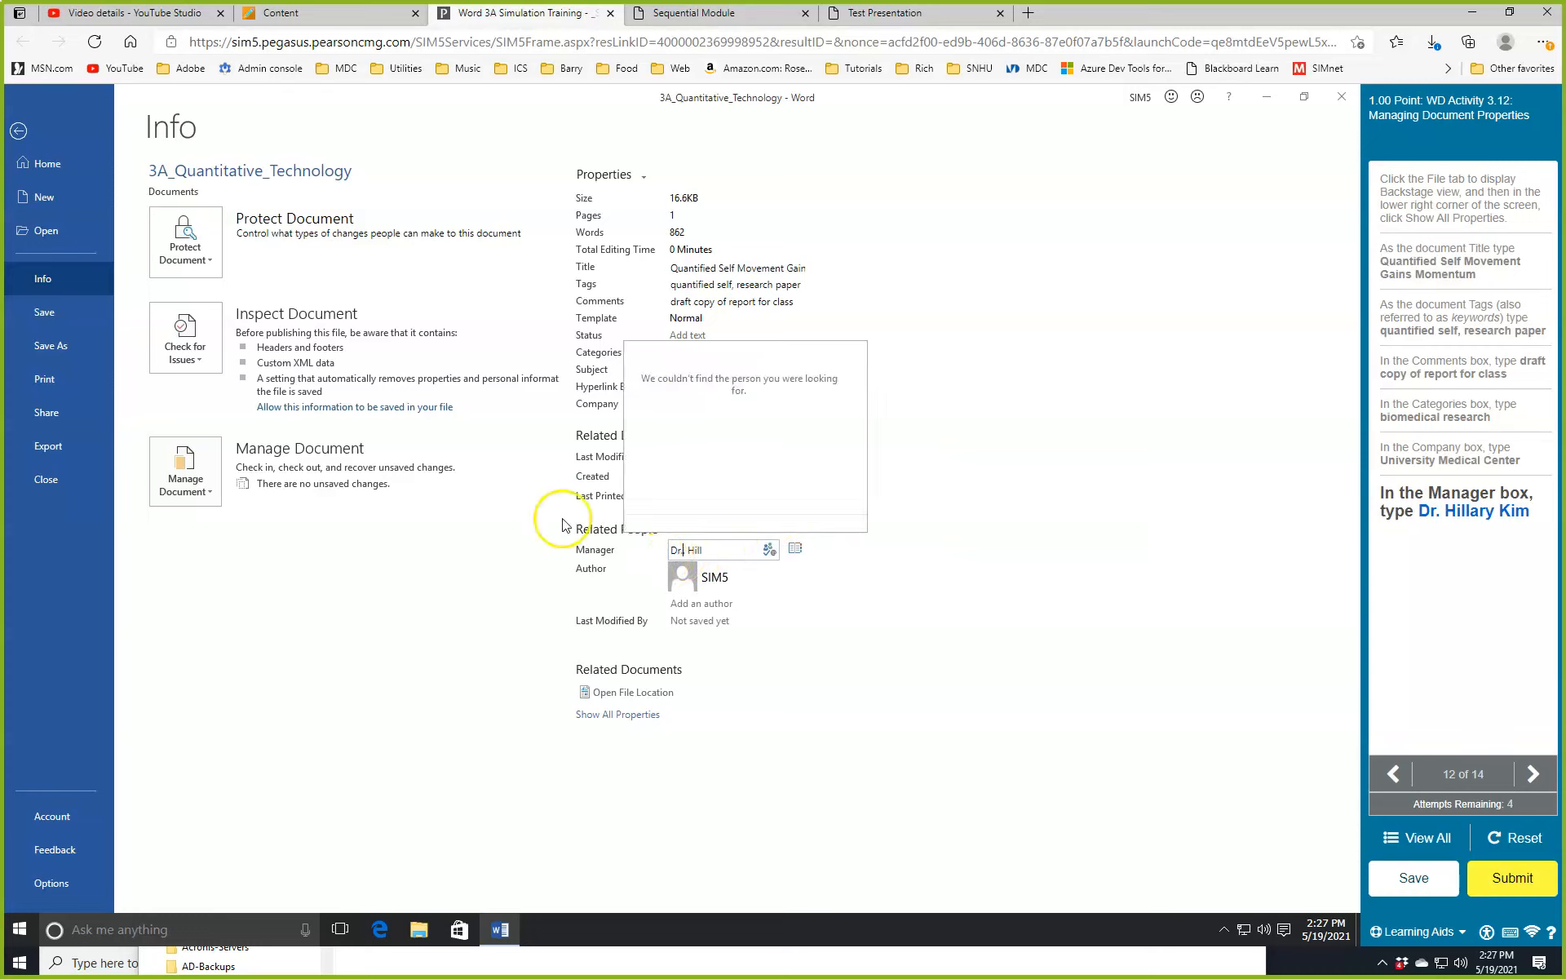
pyautogui.click(793, 628)
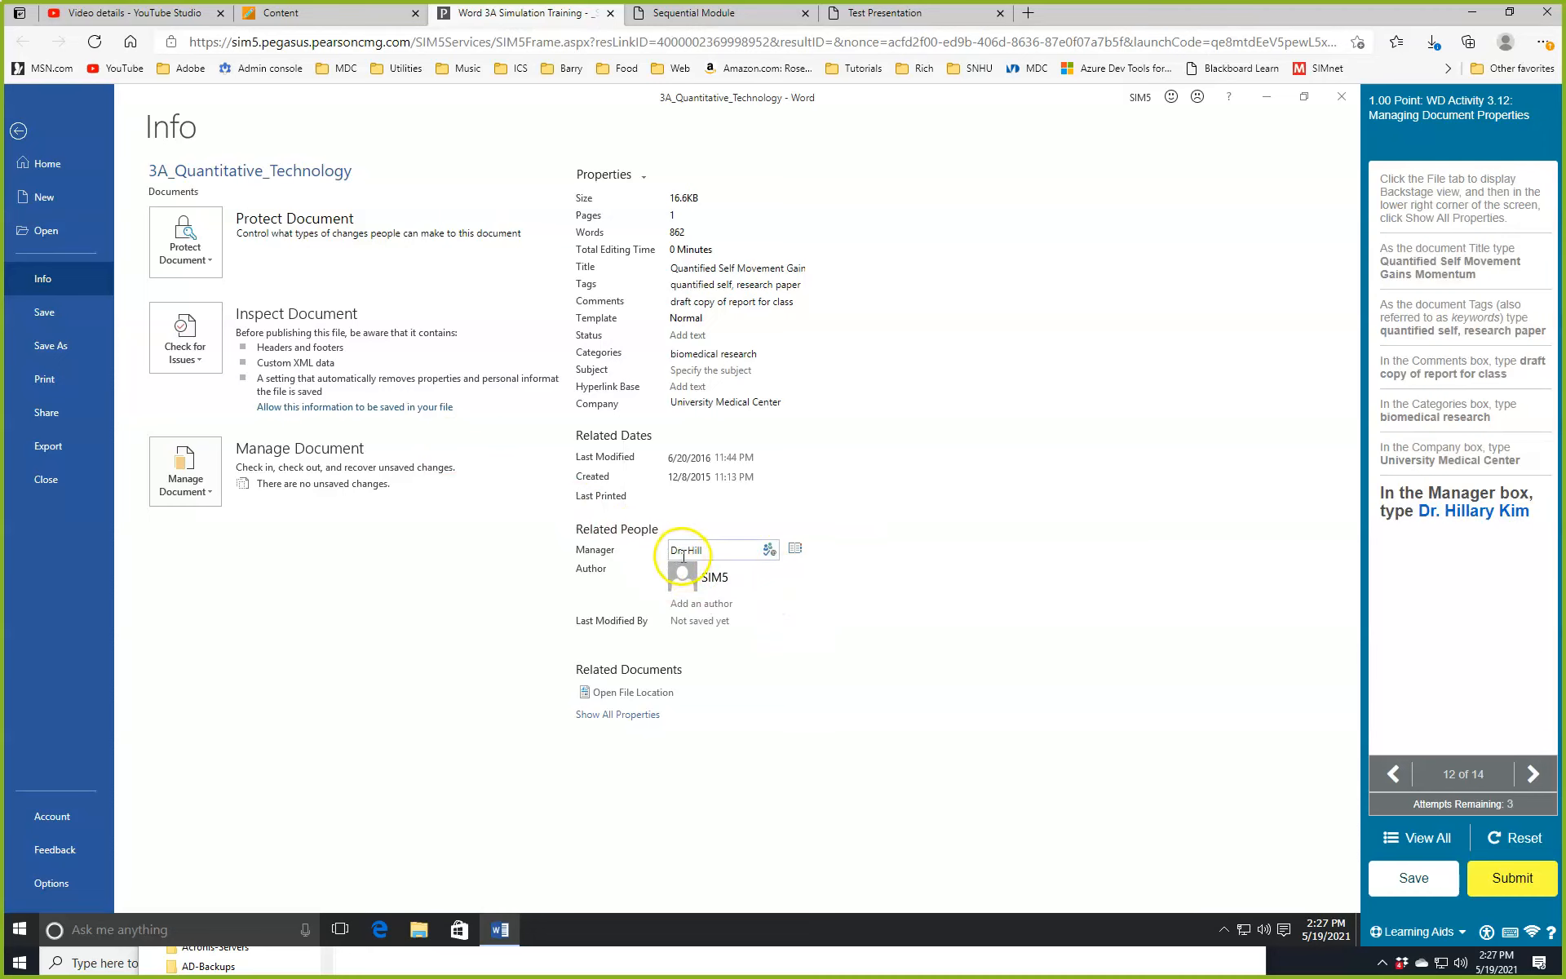
pyautogui.moveTo(703, 552); pyautogui.dragTo(635, 558)
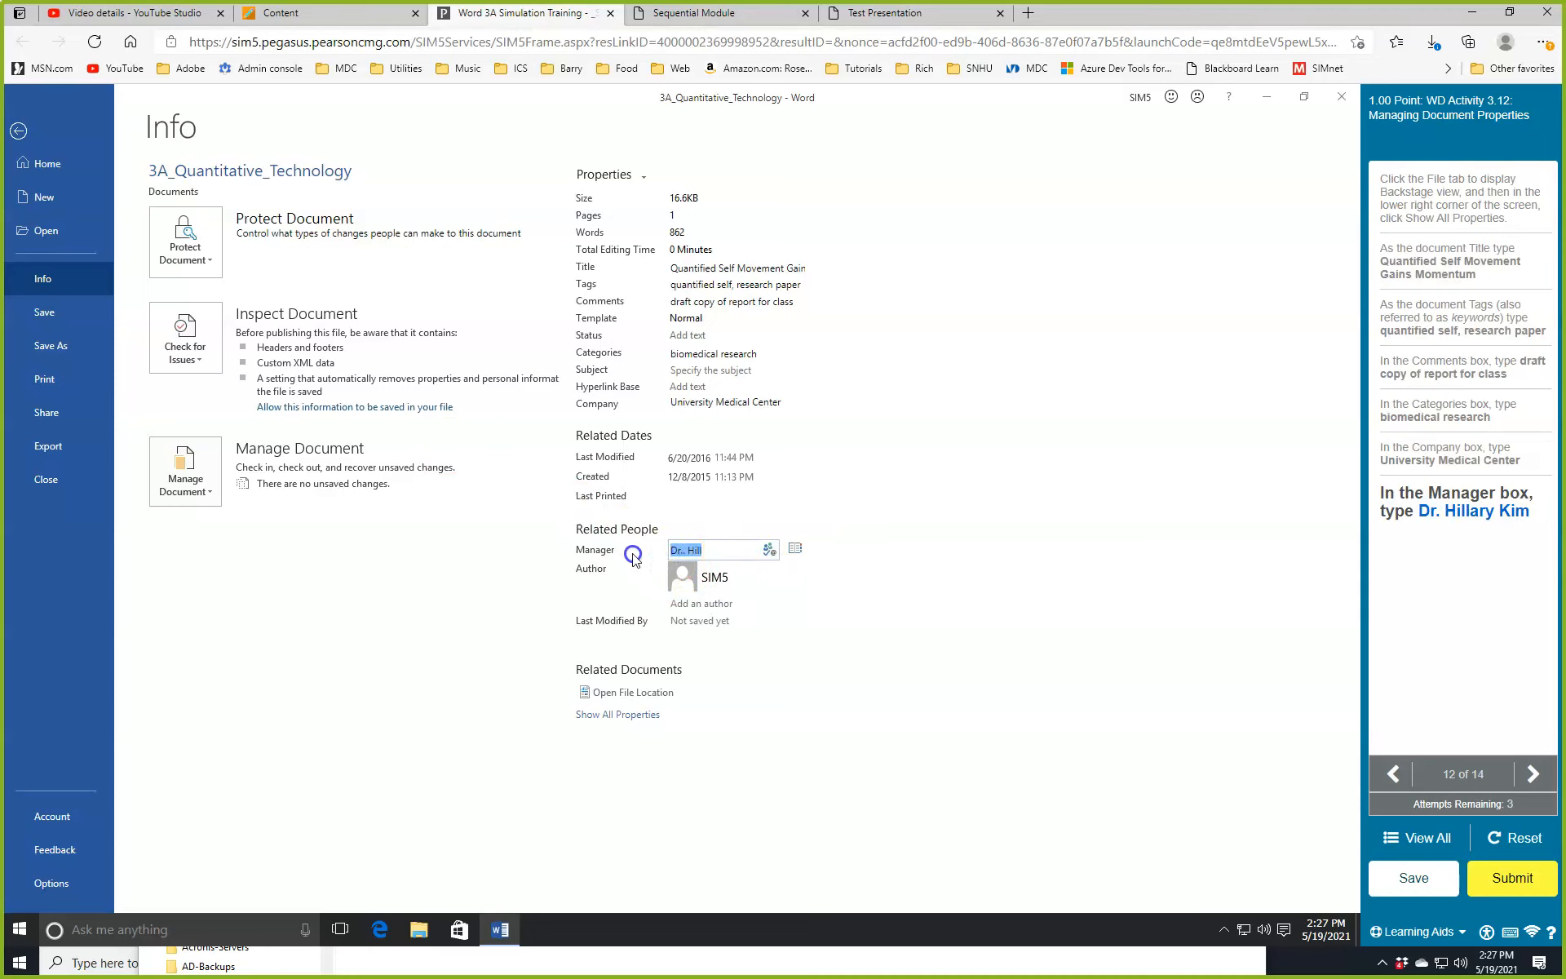
pyautogui.press('BackSpace')
# Enter the manager's full name in the Manager property and confirm it.
pyautogui.click(820, 579)
pyautogui.click(1308, 461)
pyautogui.click(900, 561)
pyautogui.click(706, 551)
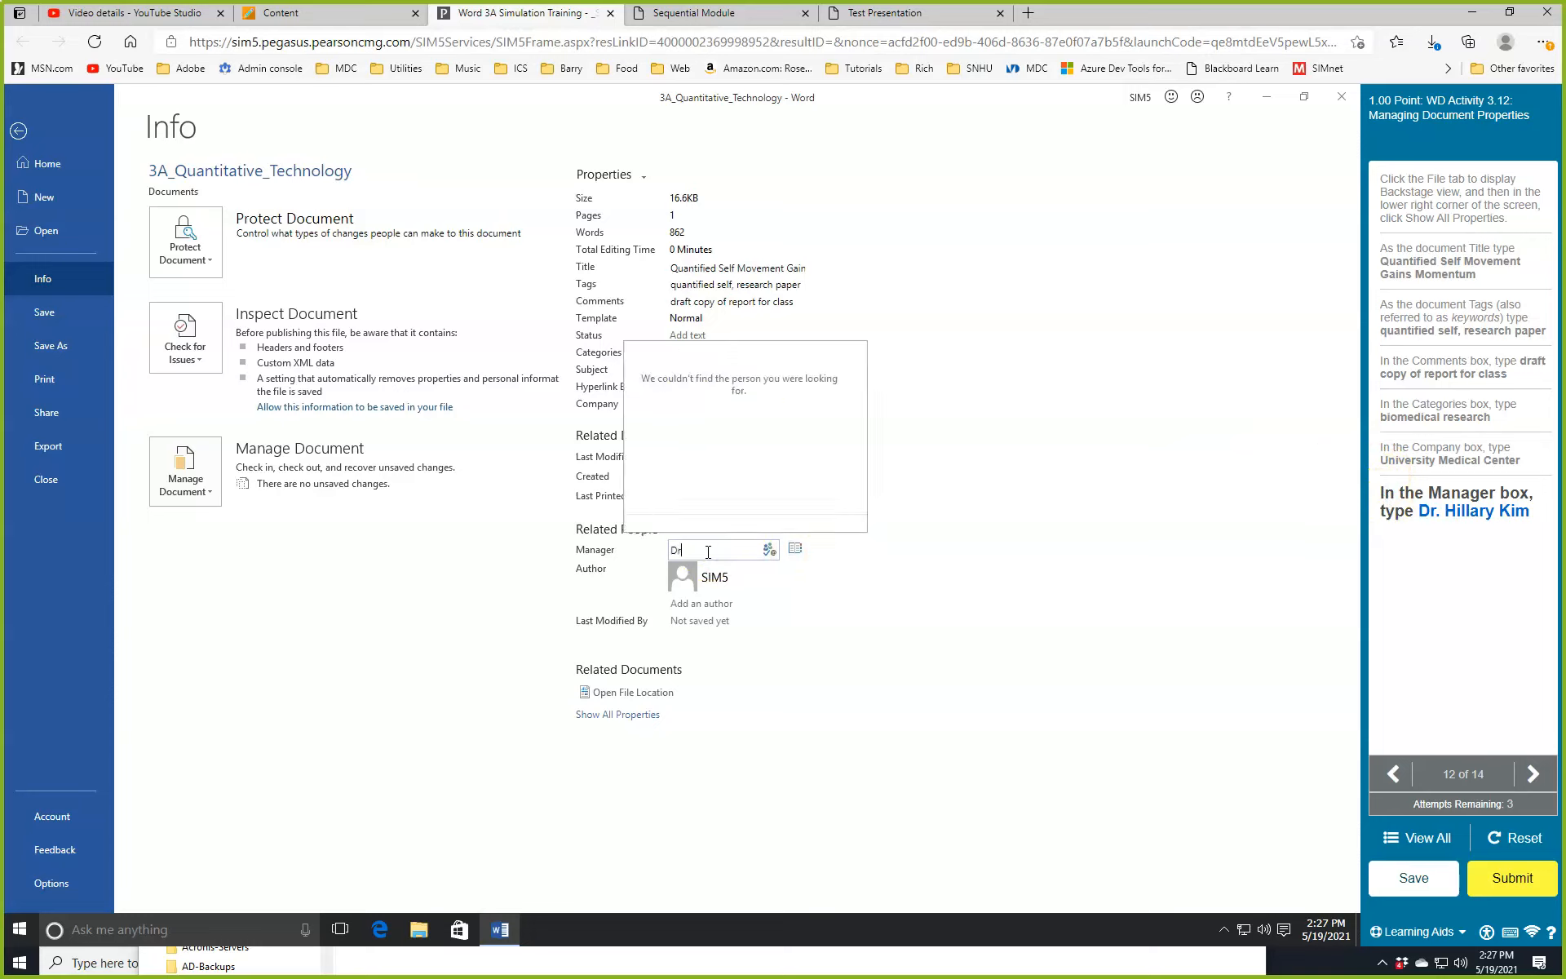
pyautogui.press('Return')
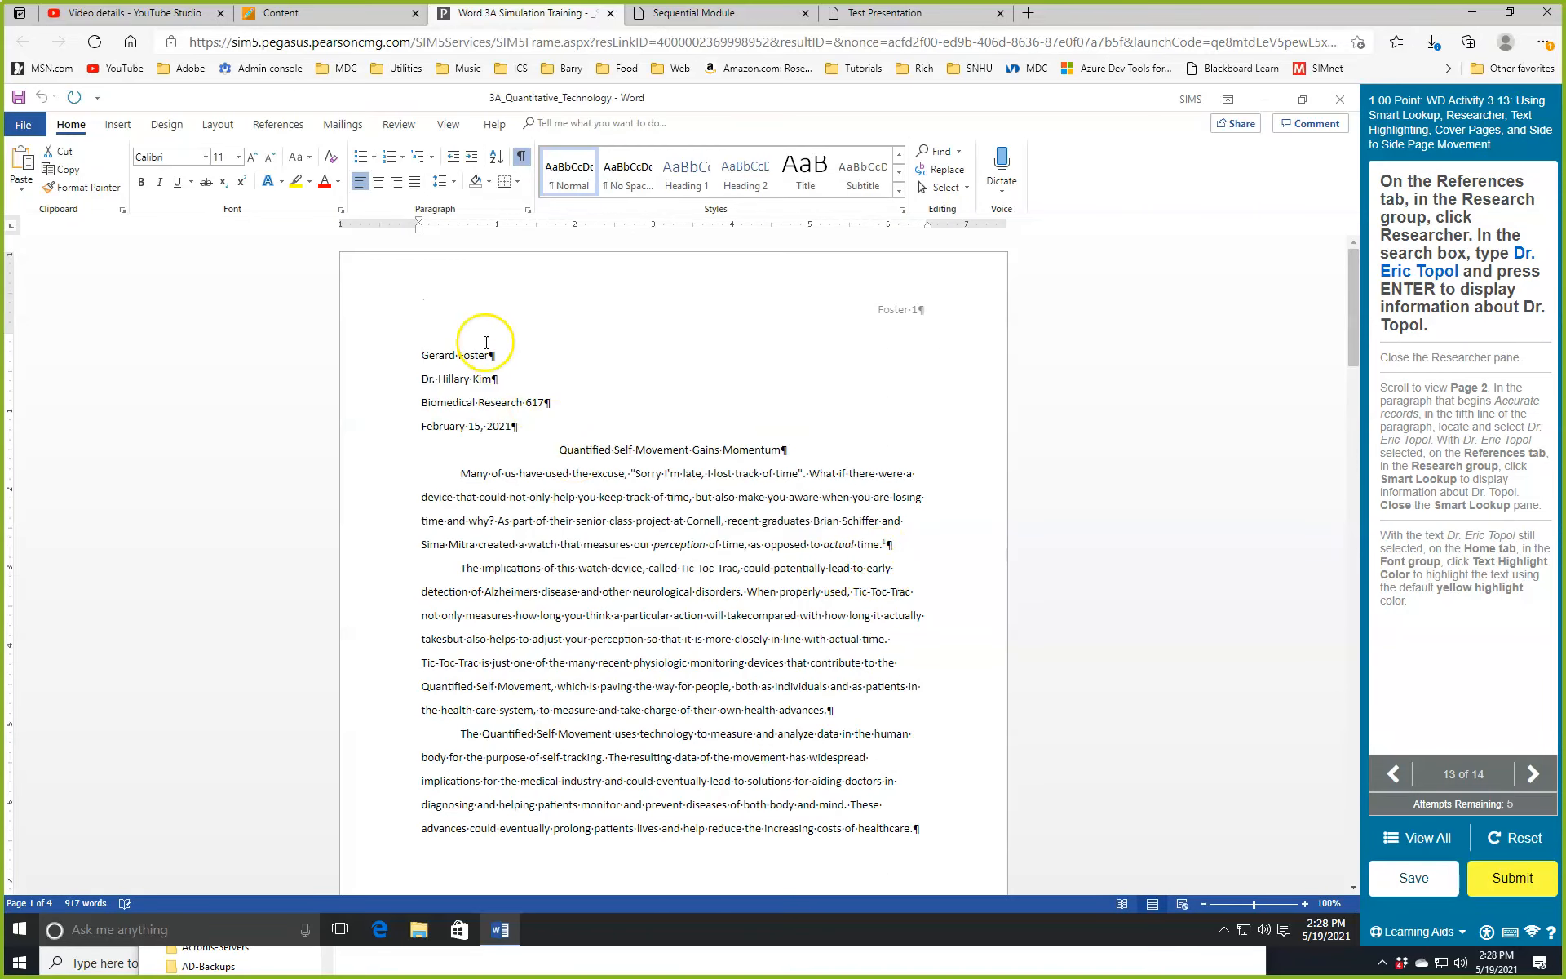
# Open the Researcher pane from the References tab.
pyautogui.click(280, 125)
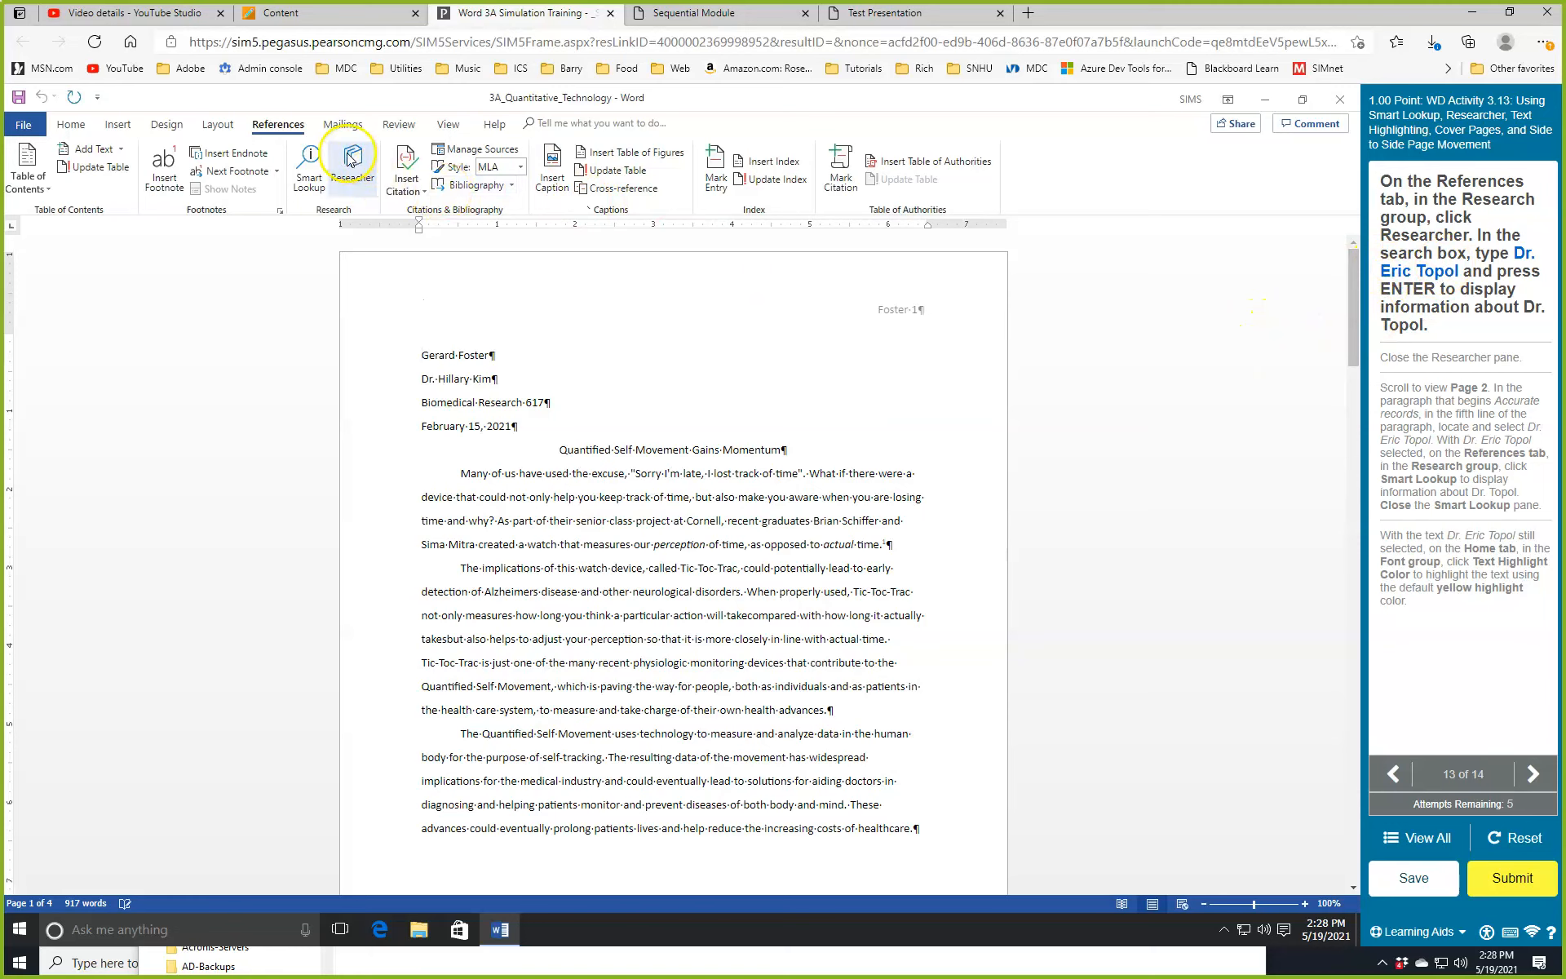
pyautogui.click(1460, 938)
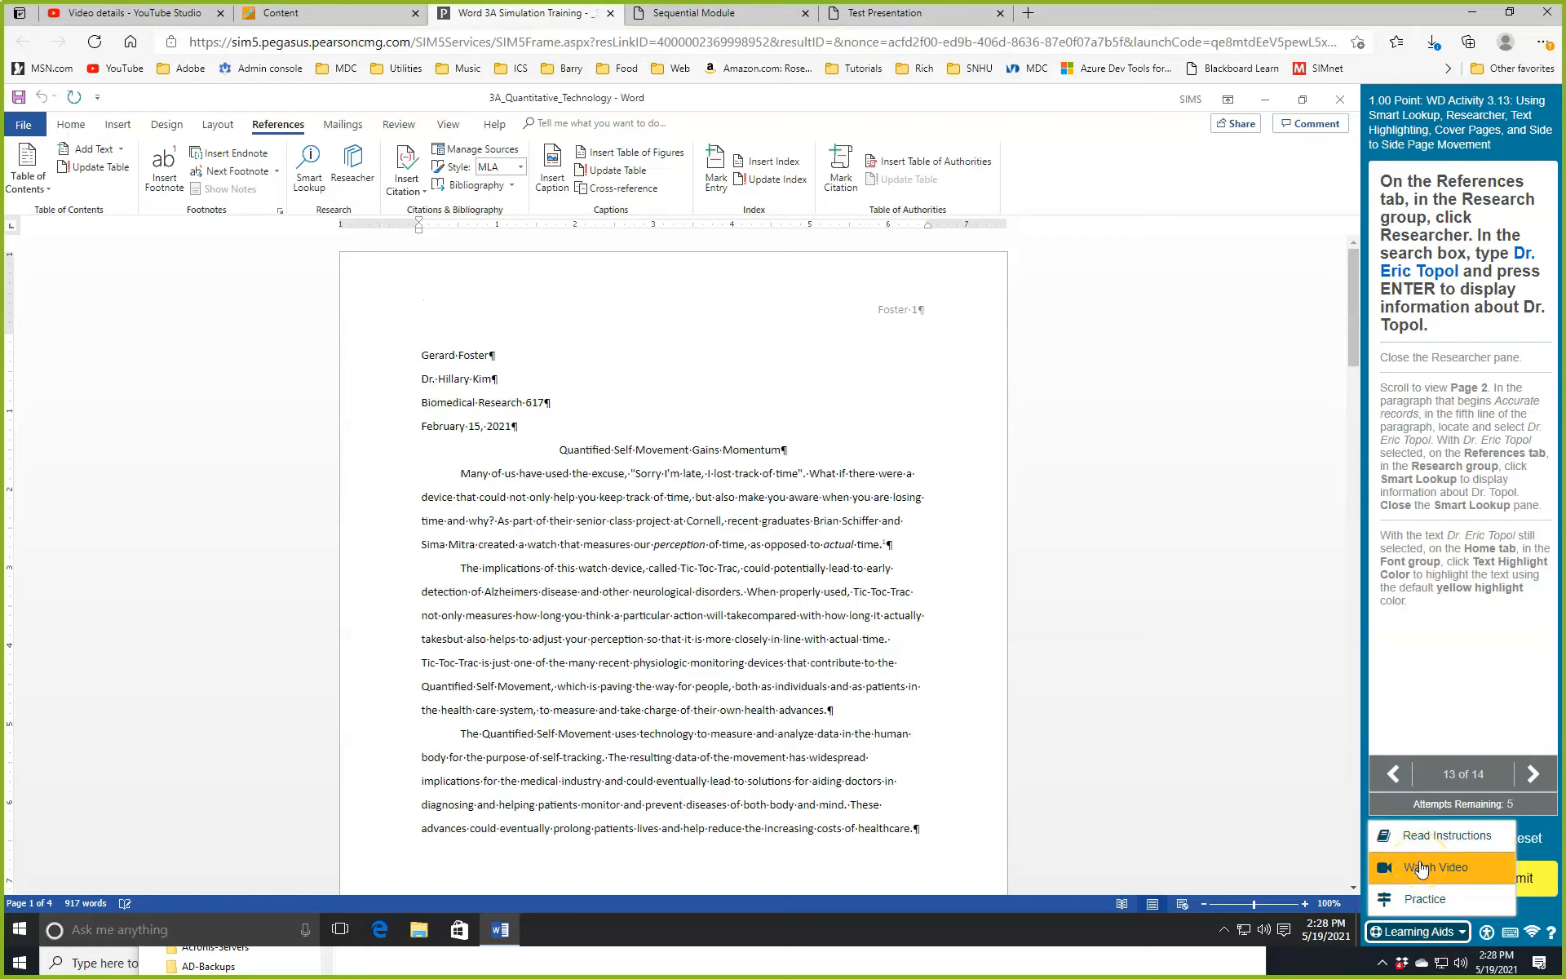
pyautogui.click(366, 190)
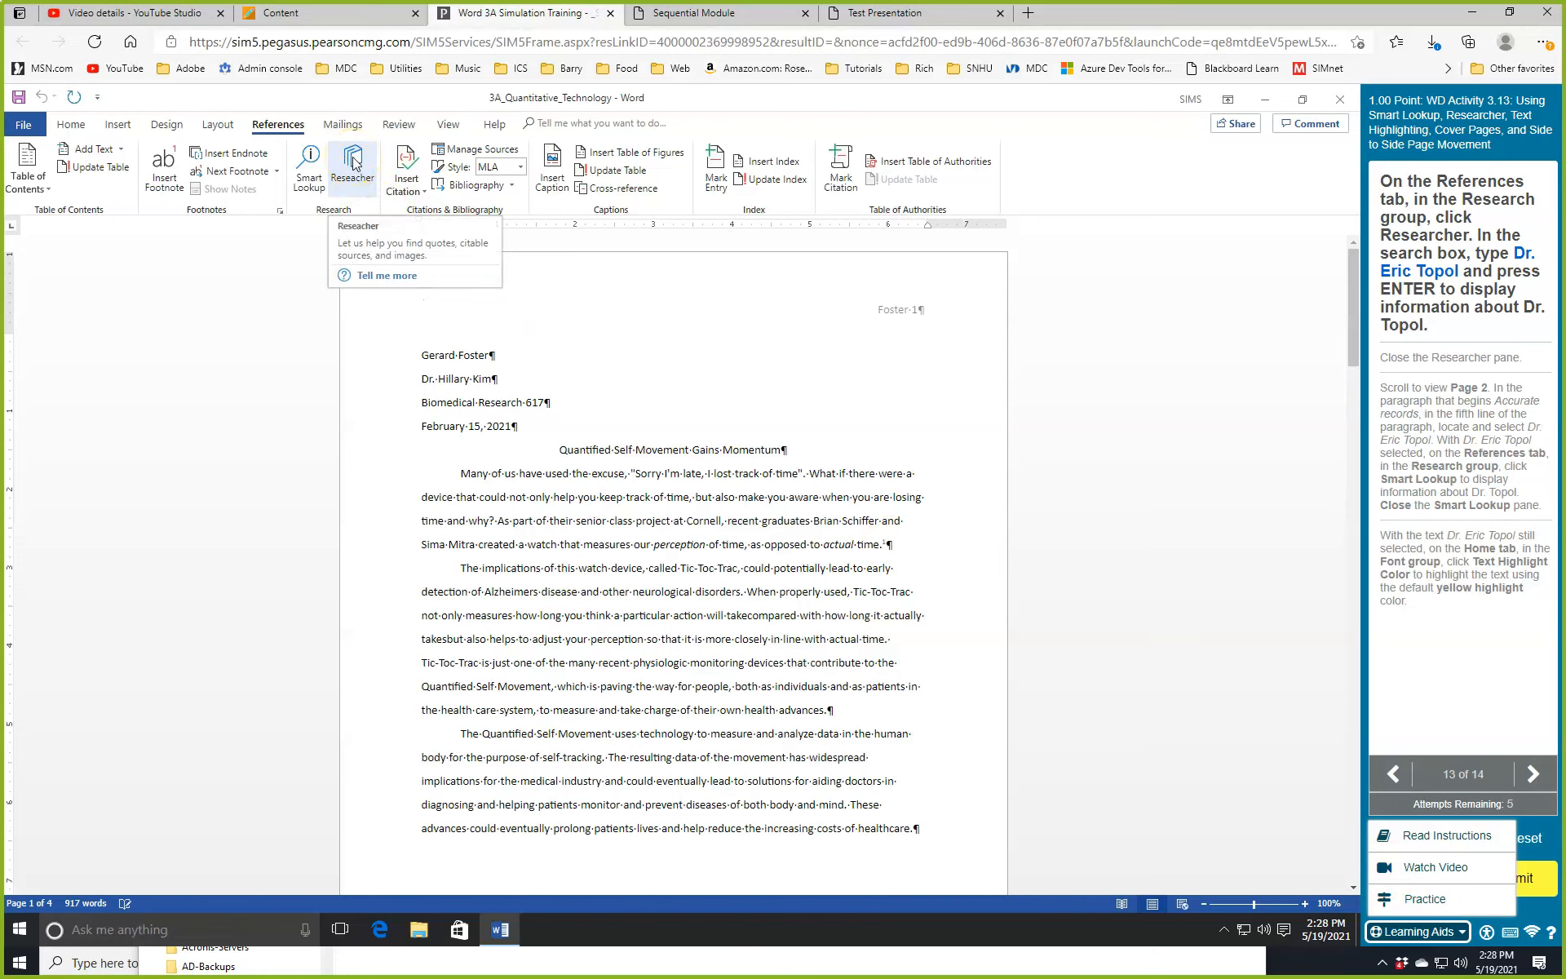
pyautogui.click(352, 163)
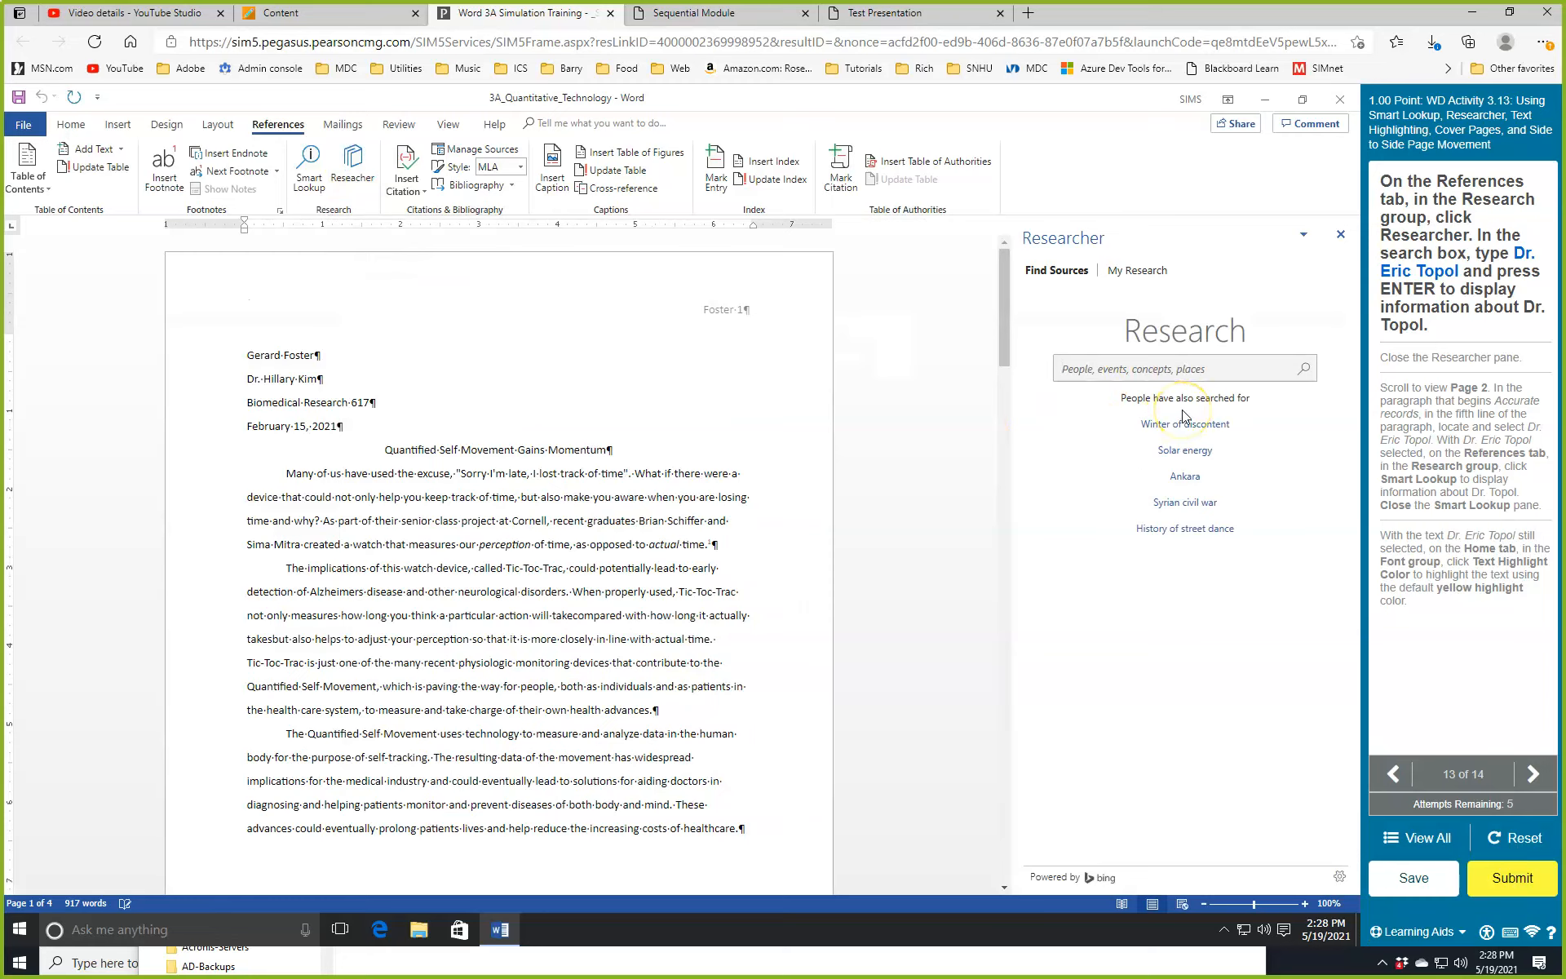
# Search Researcher for the doctor cited in the paper, then close the results.
pyautogui.write('Dr. Eric Topol')
pyautogui.press('Return')
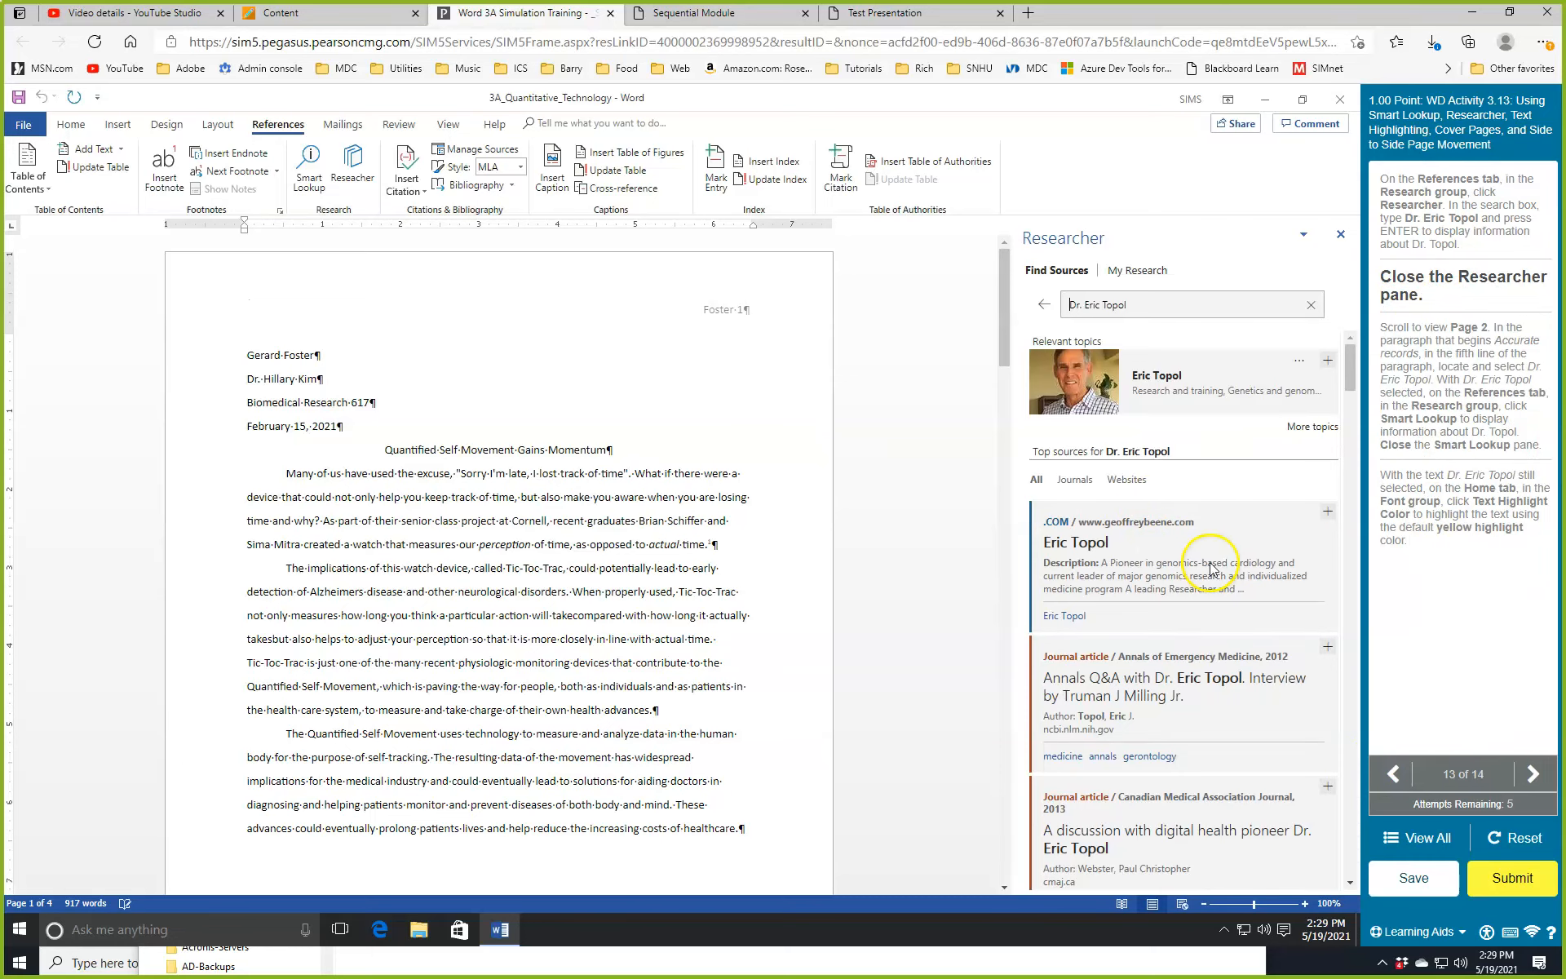
pyautogui.click(1340, 235)
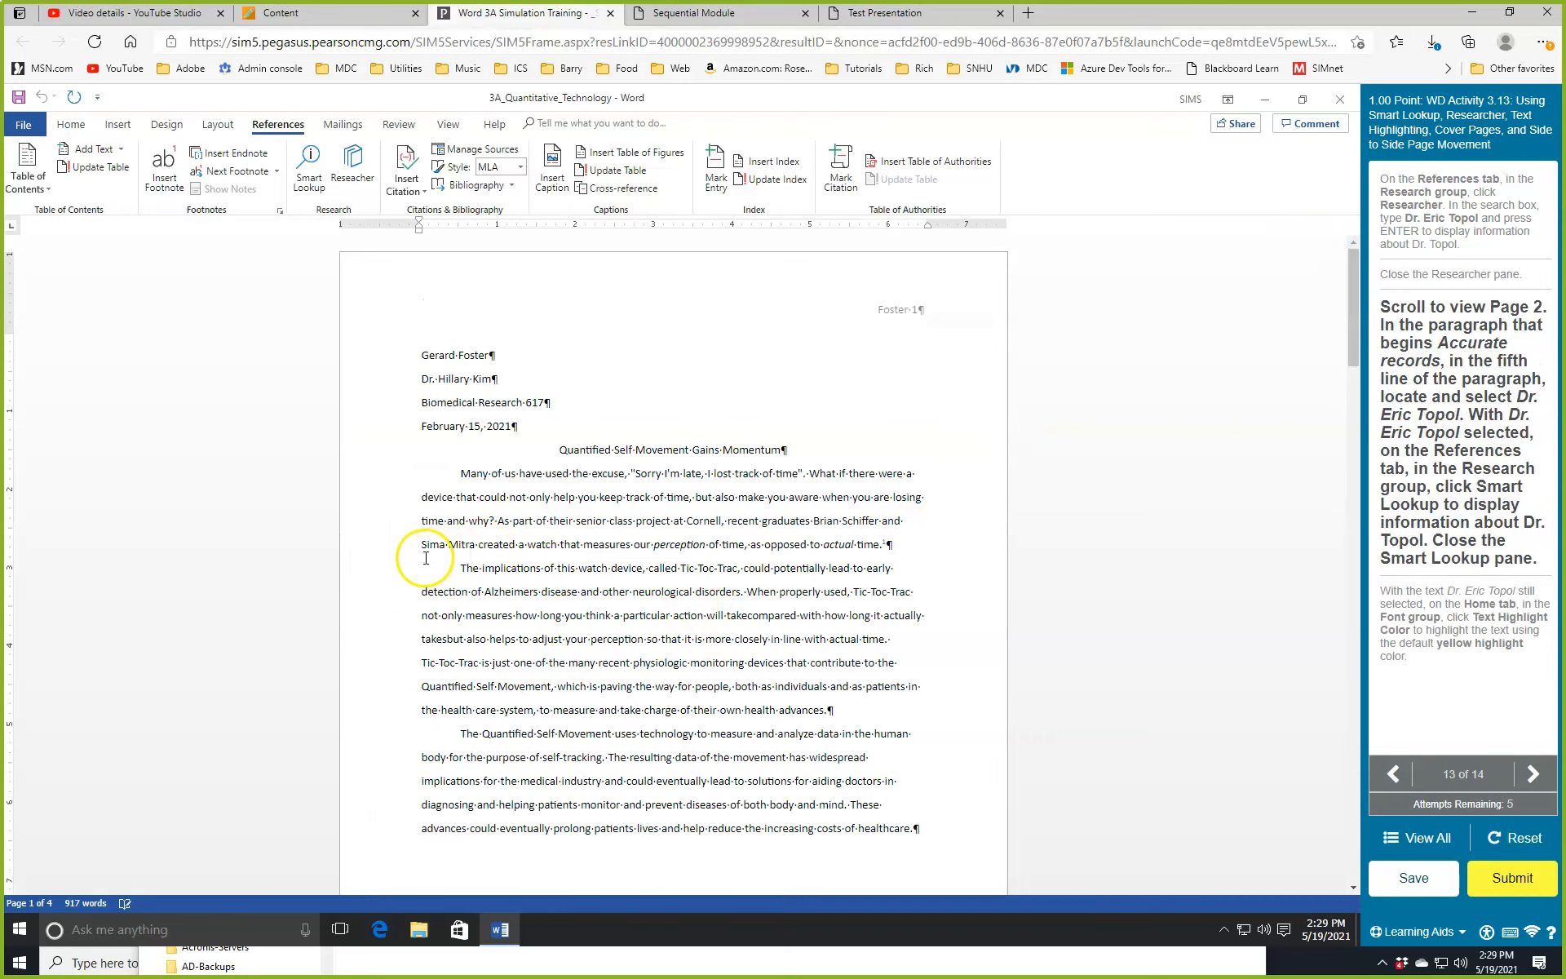
# Run Smart Lookup on the doctor's name in page 2's Accurate records paragraph, then close it.
pyautogui.scroll(-8, 410, 563)
pyautogui.scroll(-4, 410, 567)
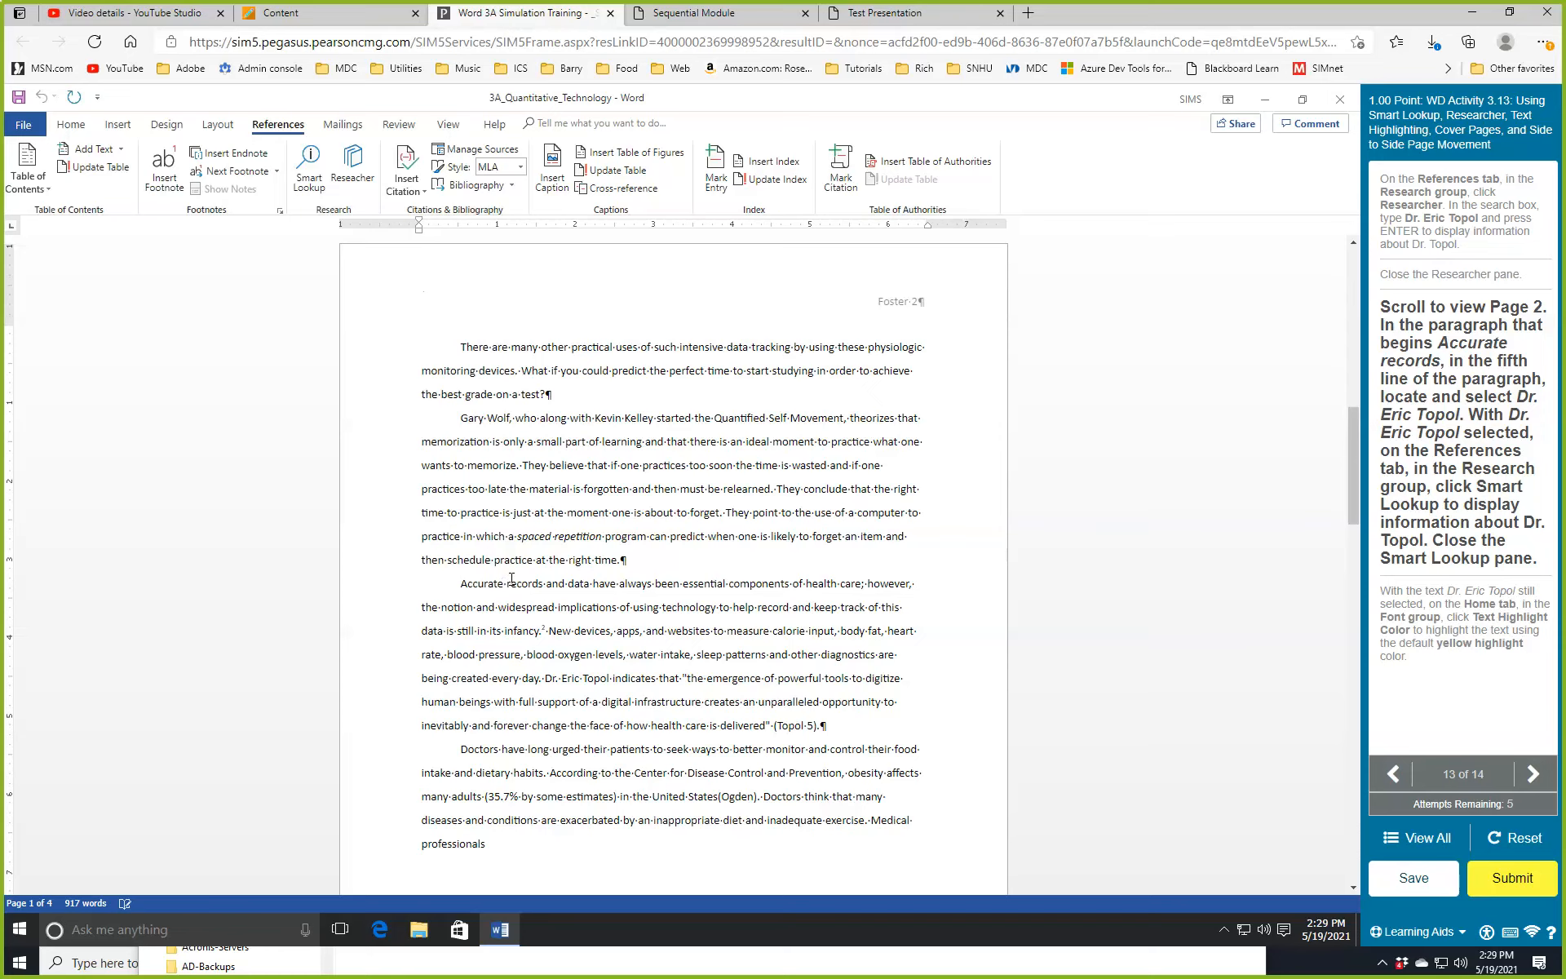
pyautogui.scroll(-1, 512, 578)
pyautogui.moveTo(545, 579); pyautogui.dragTo(610, 581)
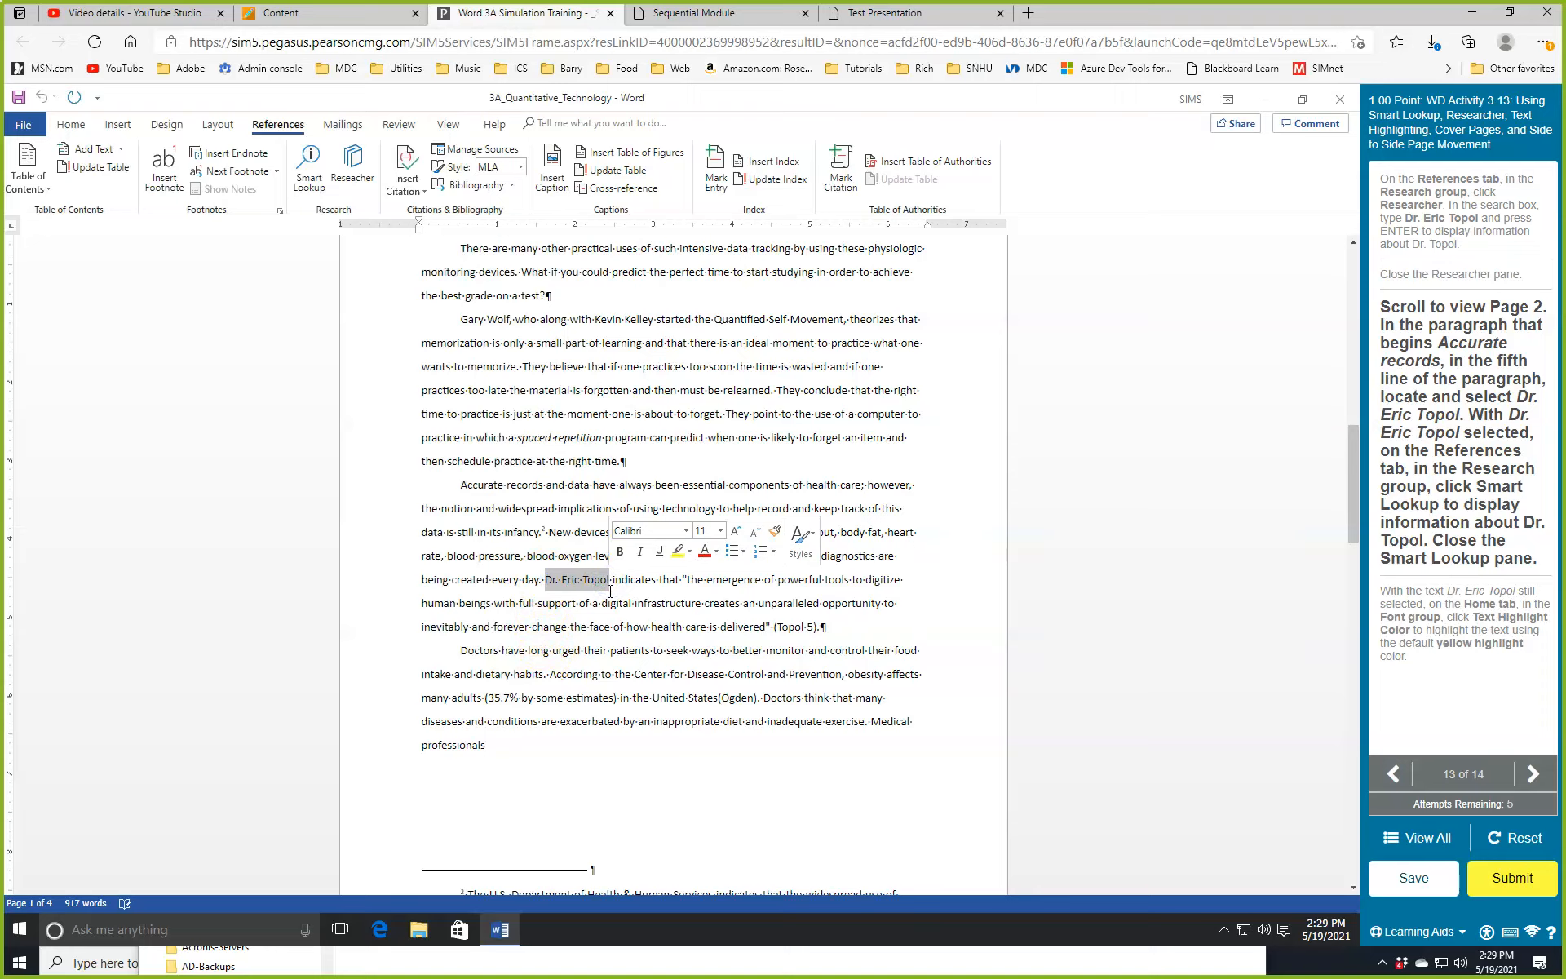
pyautogui.click(285, 127)
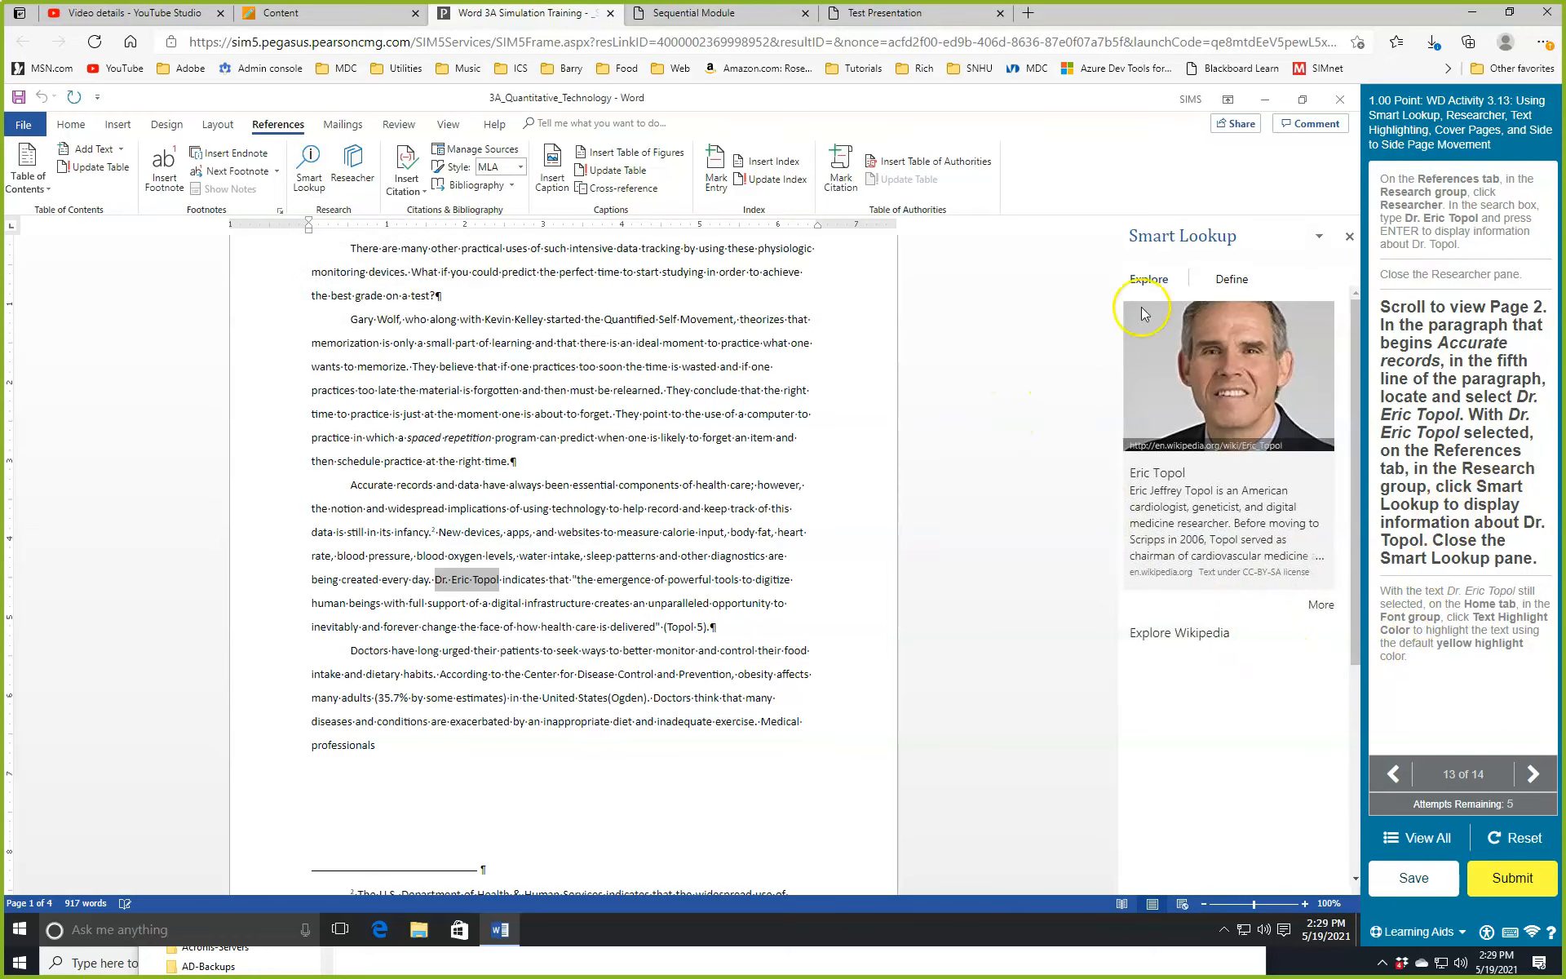
pyautogui.click(1349, 236)
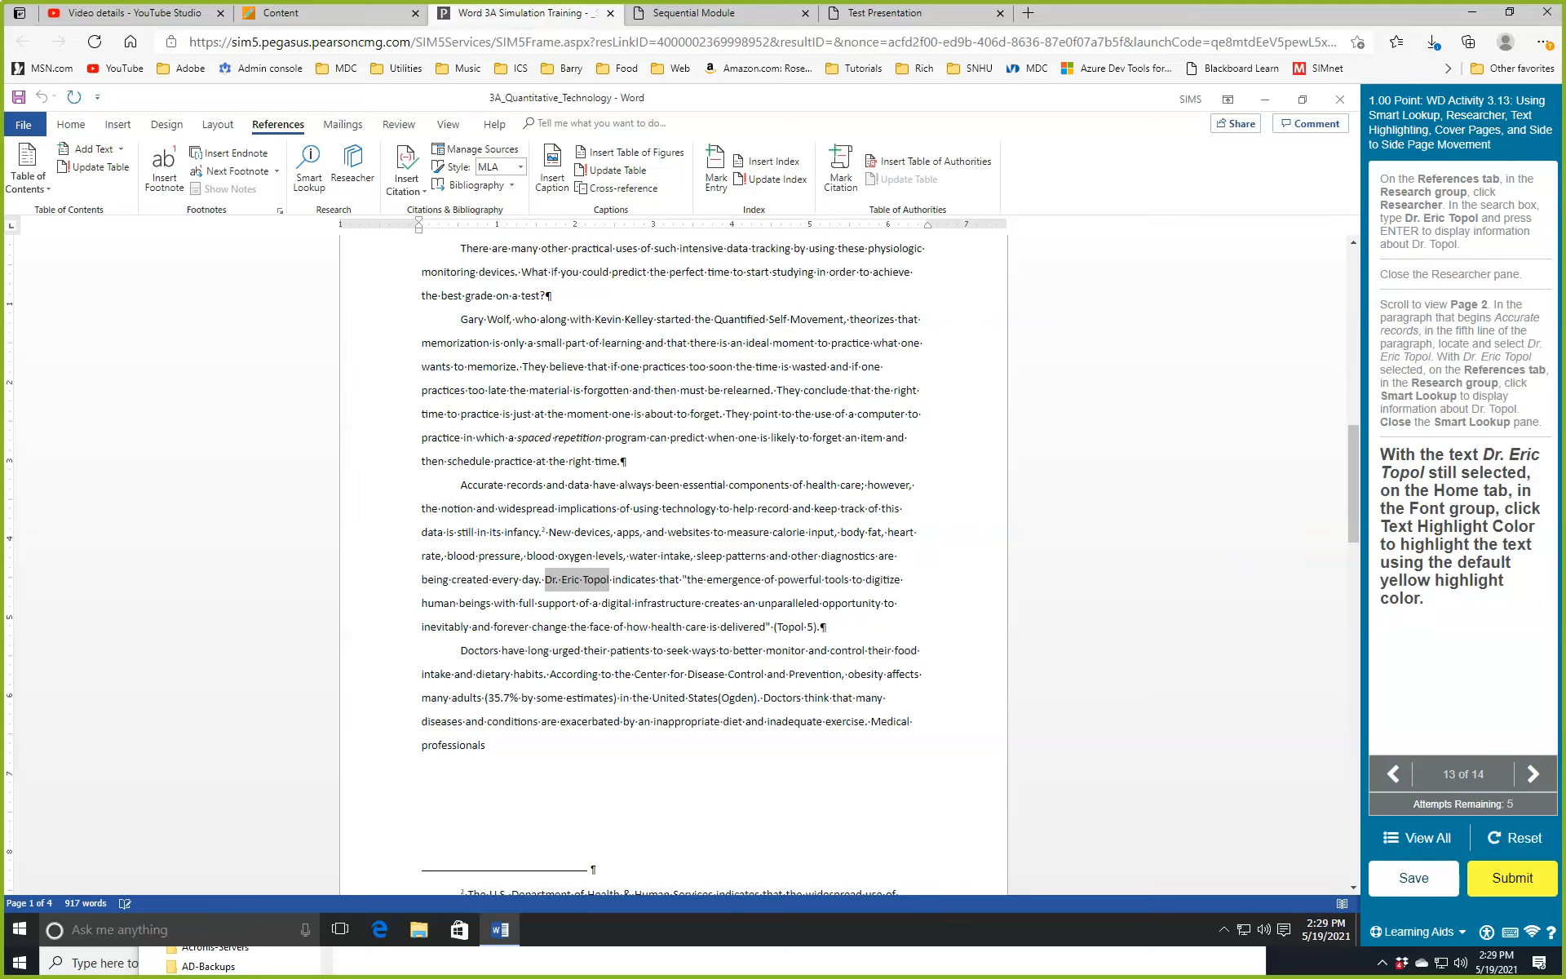
pyautogui.click(71, 124)
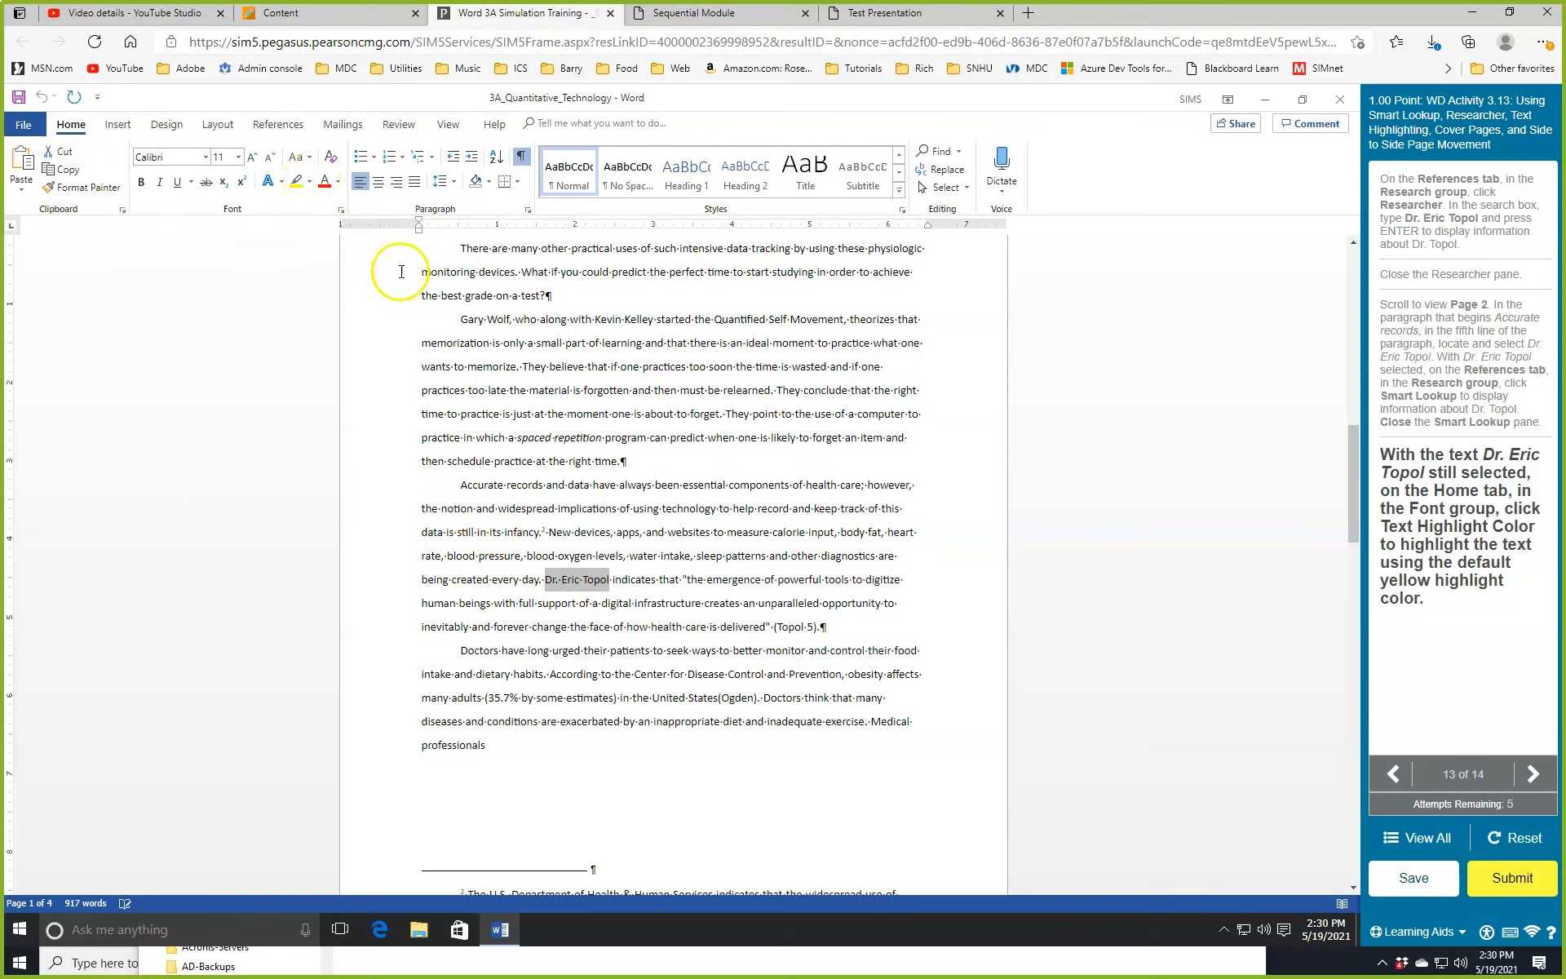
# Apply the default yellow Text Highlight Color to the selected doctor's name.
pyautogui.click(300, 185)
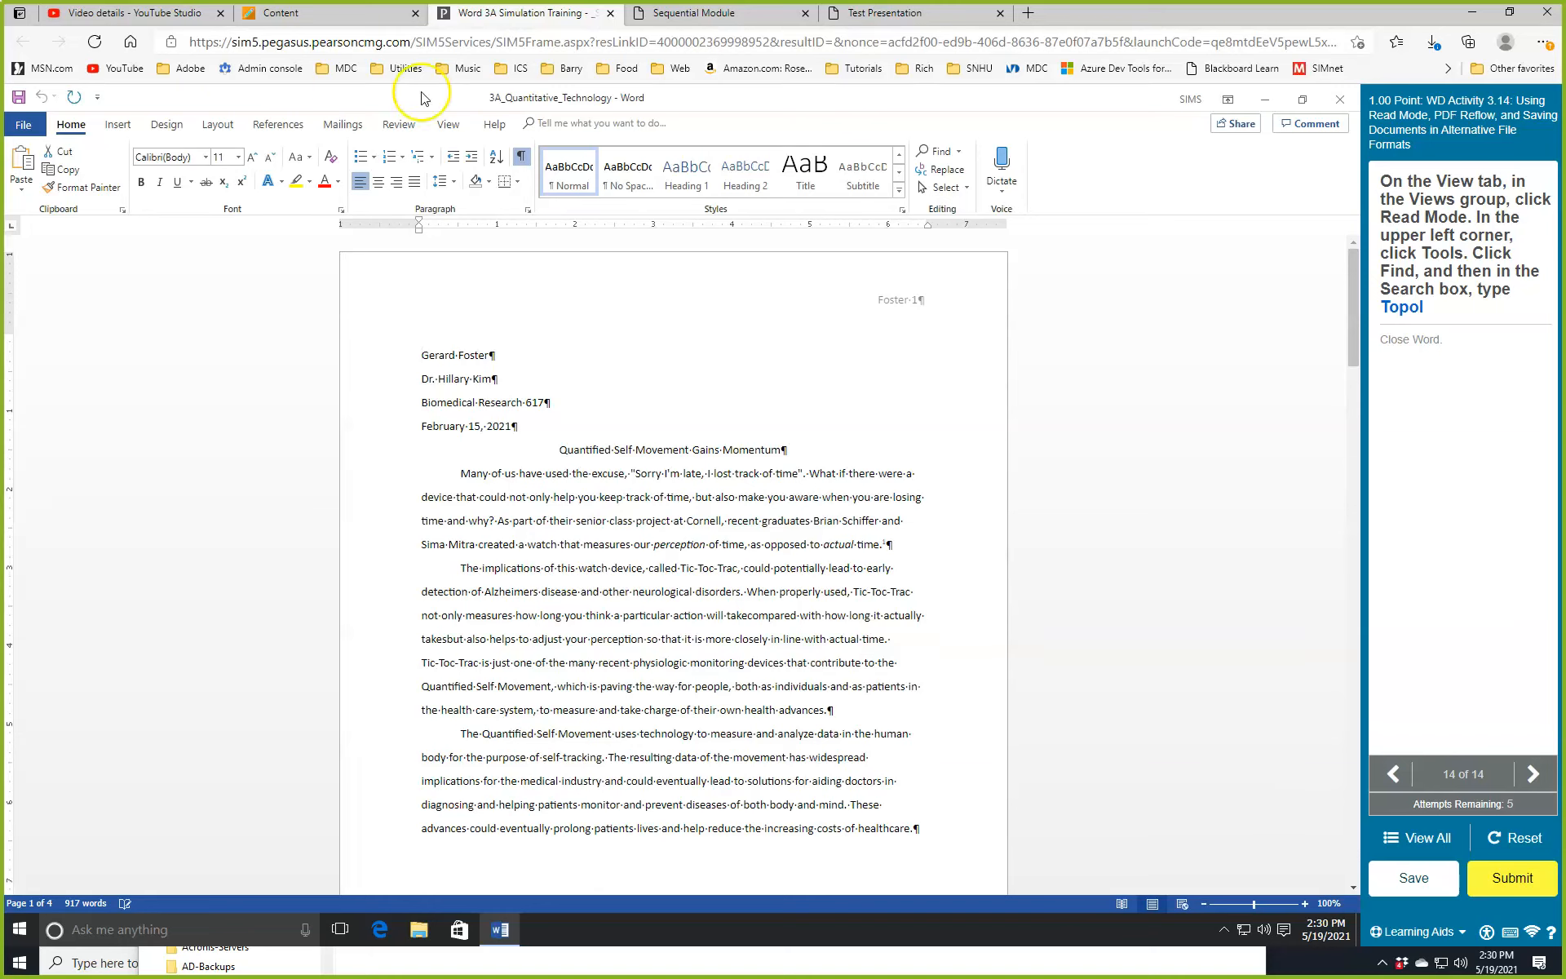
# Search the paper in Read Mode for the doctor's surname, then close Word and submit.
pyautogui.click(454, 127)
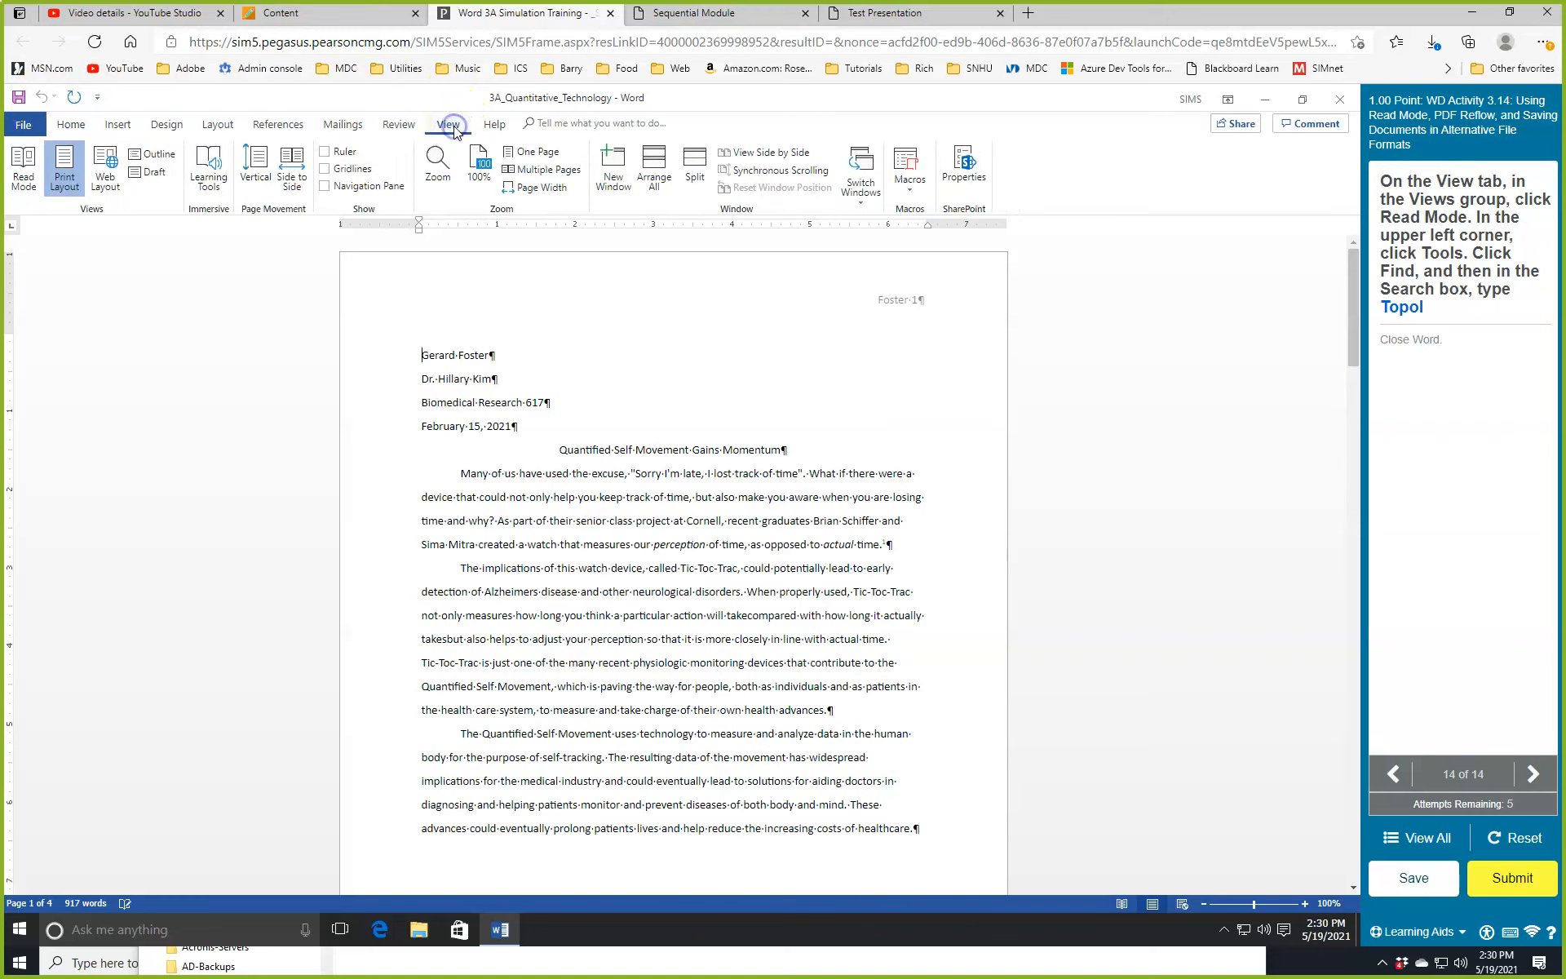
pyautogui.click(20, 160)
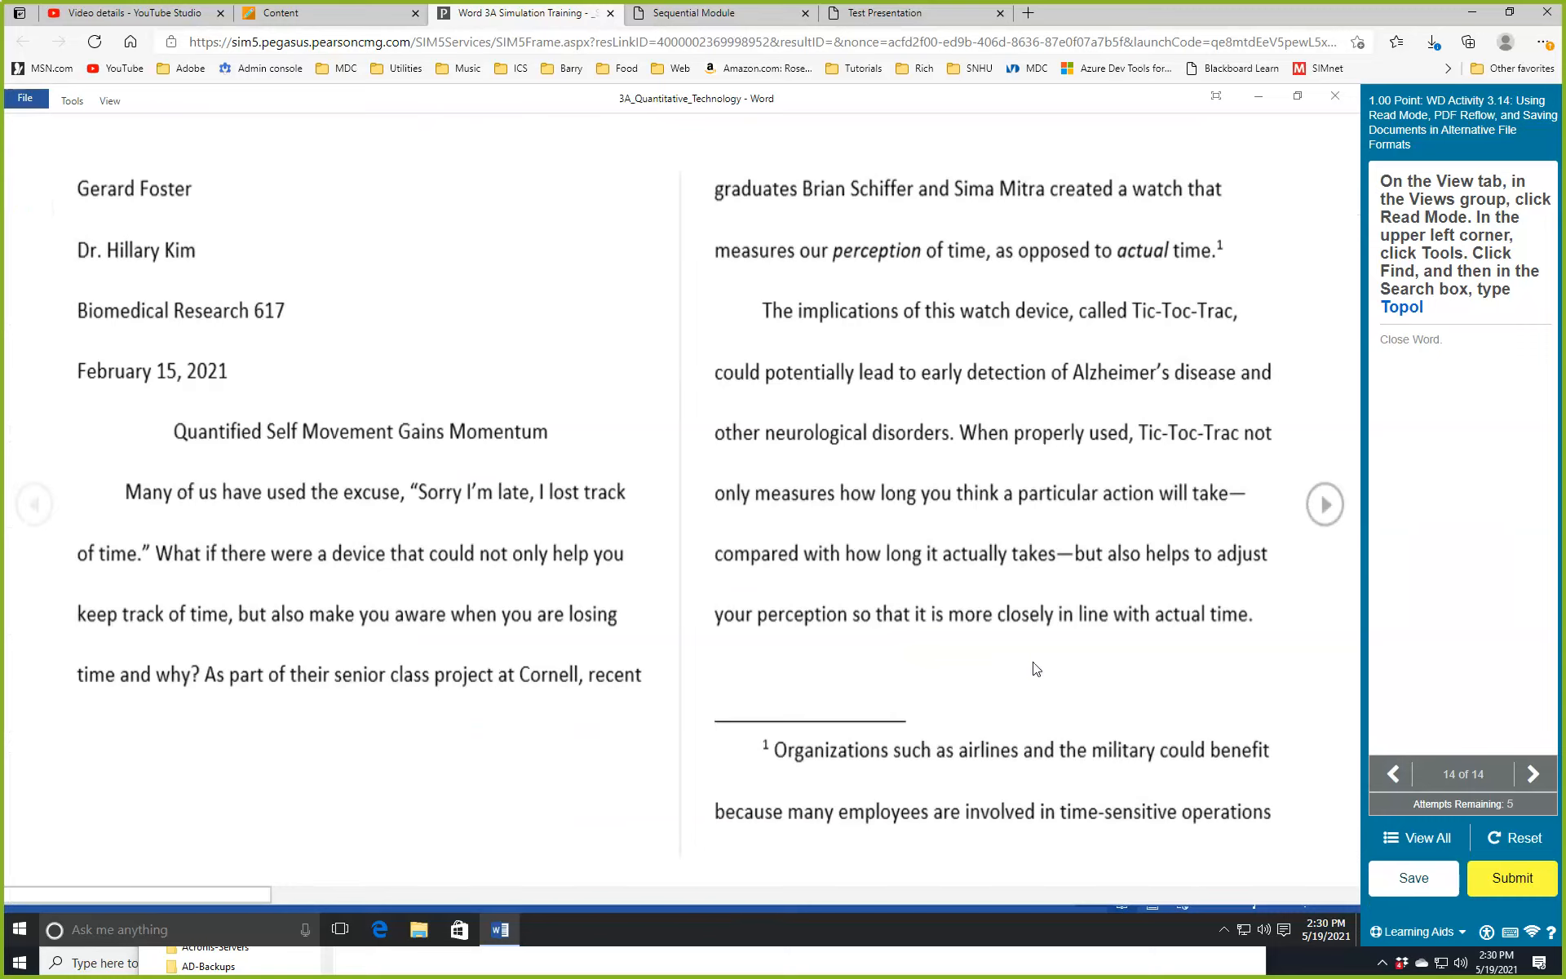
pyautogui.click(75, 101)
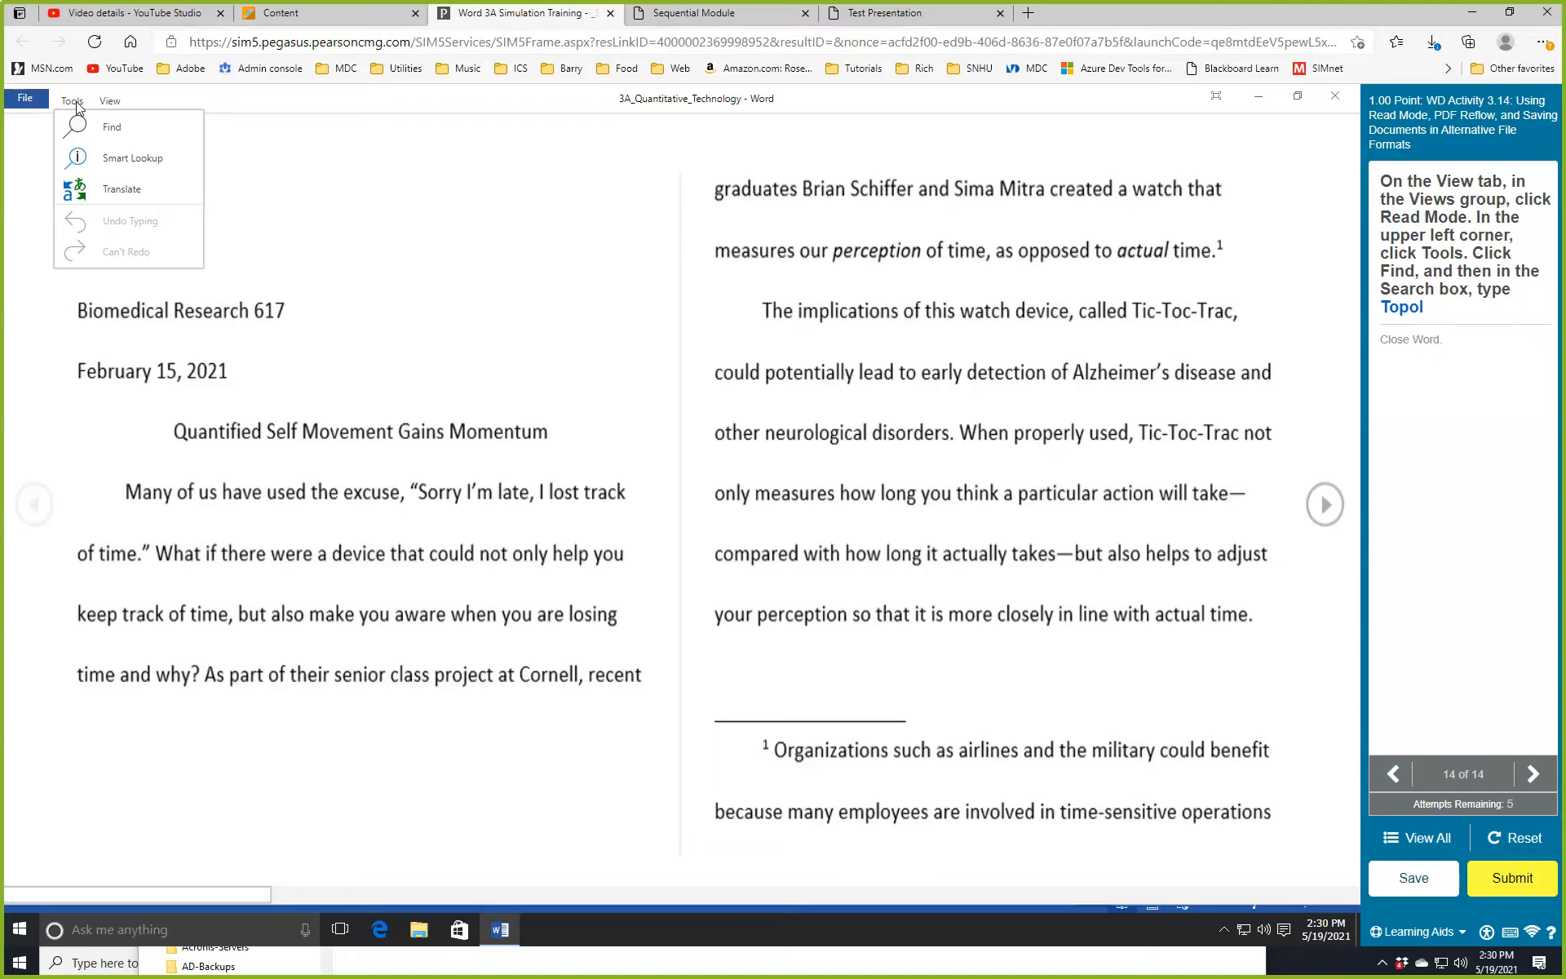
pyautogui.click(112, 127)
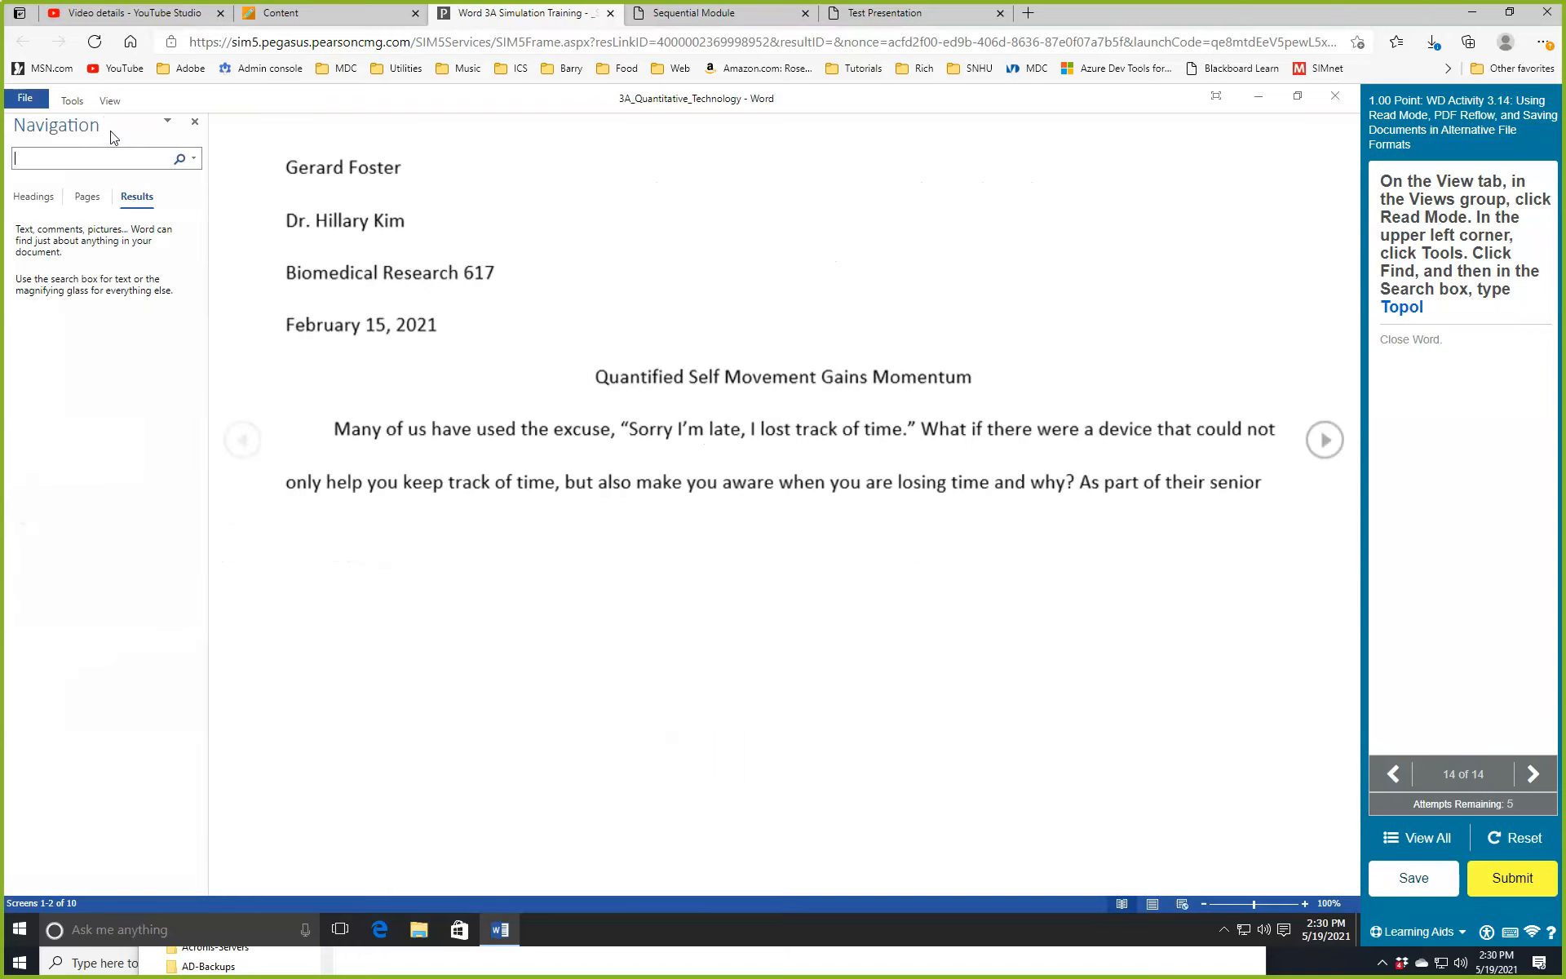
pyautogui.write('Topol')
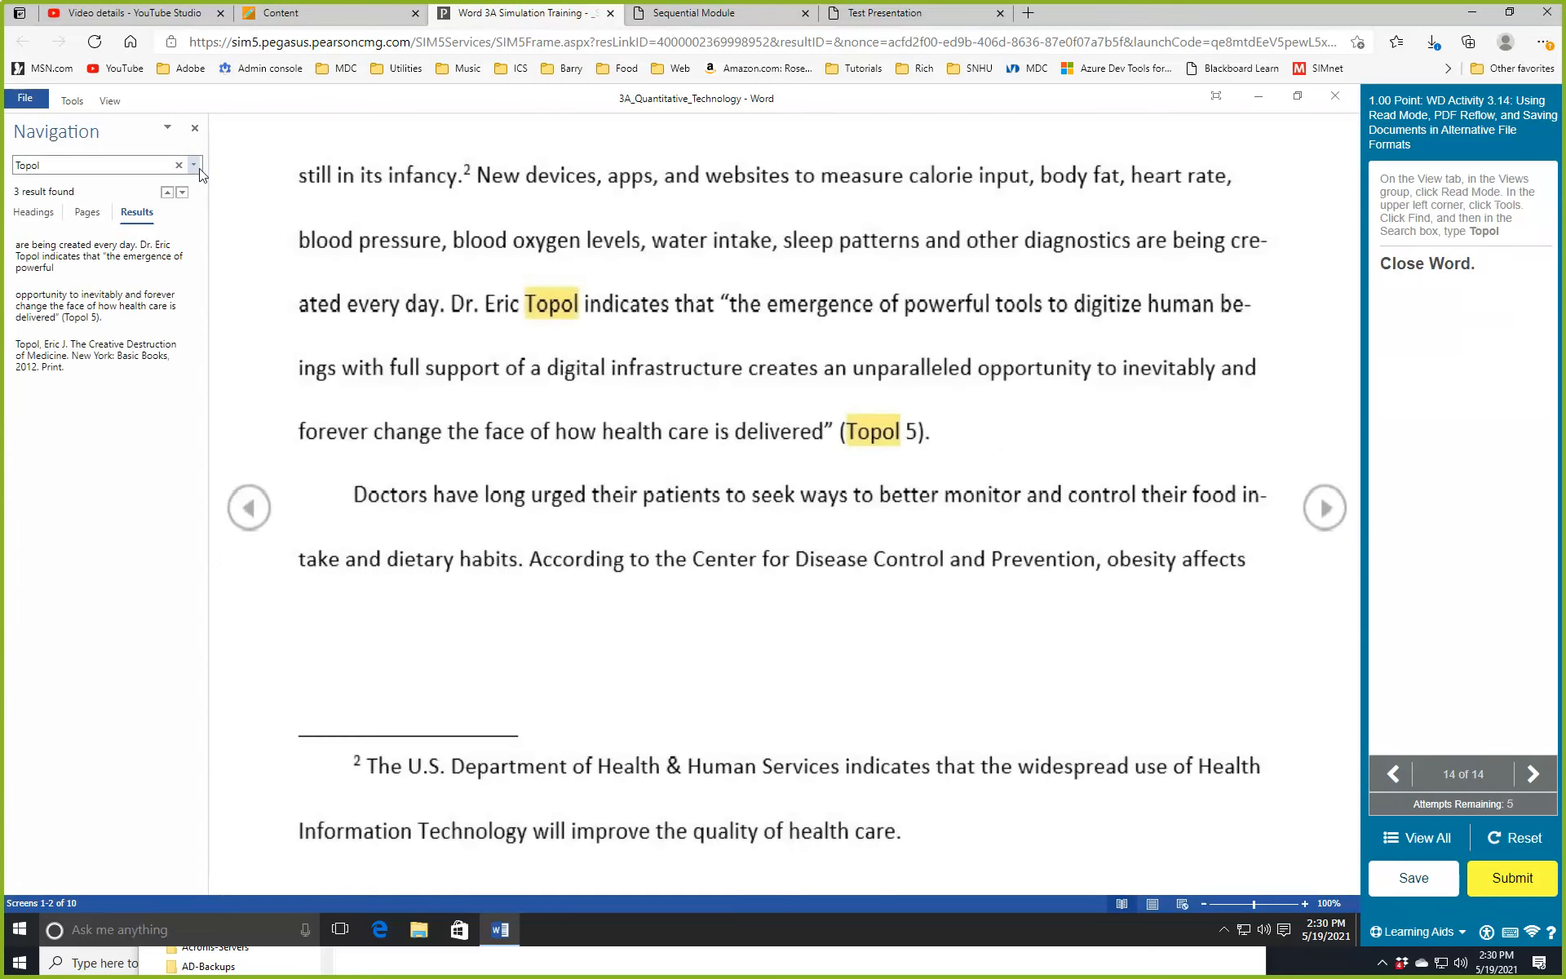
pyautogui.click(1338, 94)
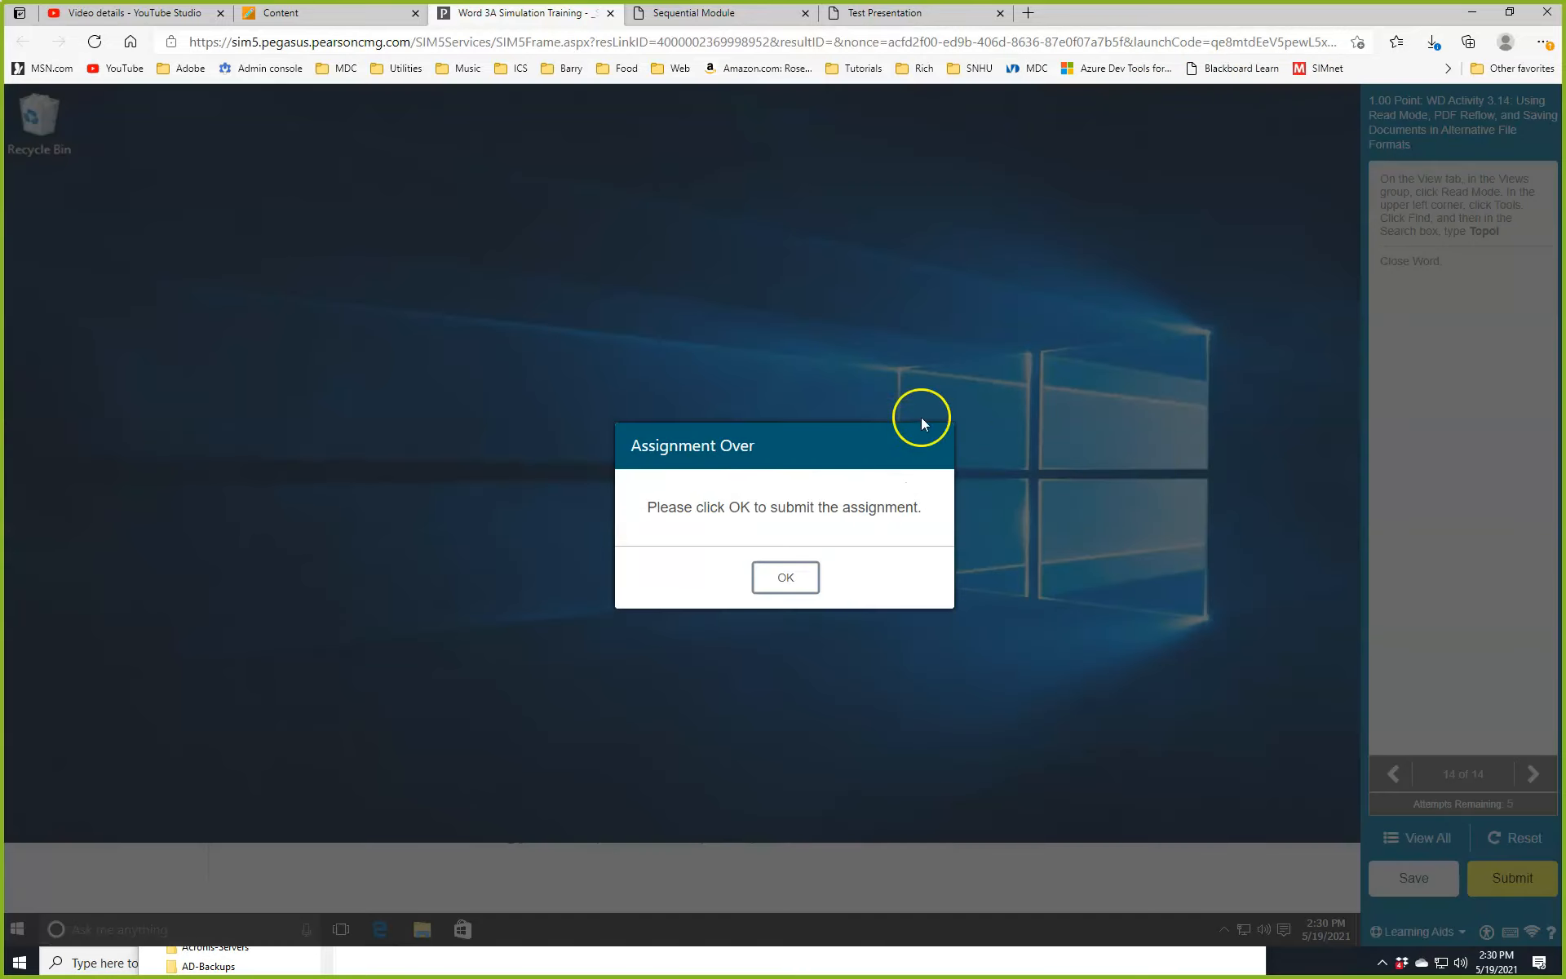
pyautogui.click(787, 572)
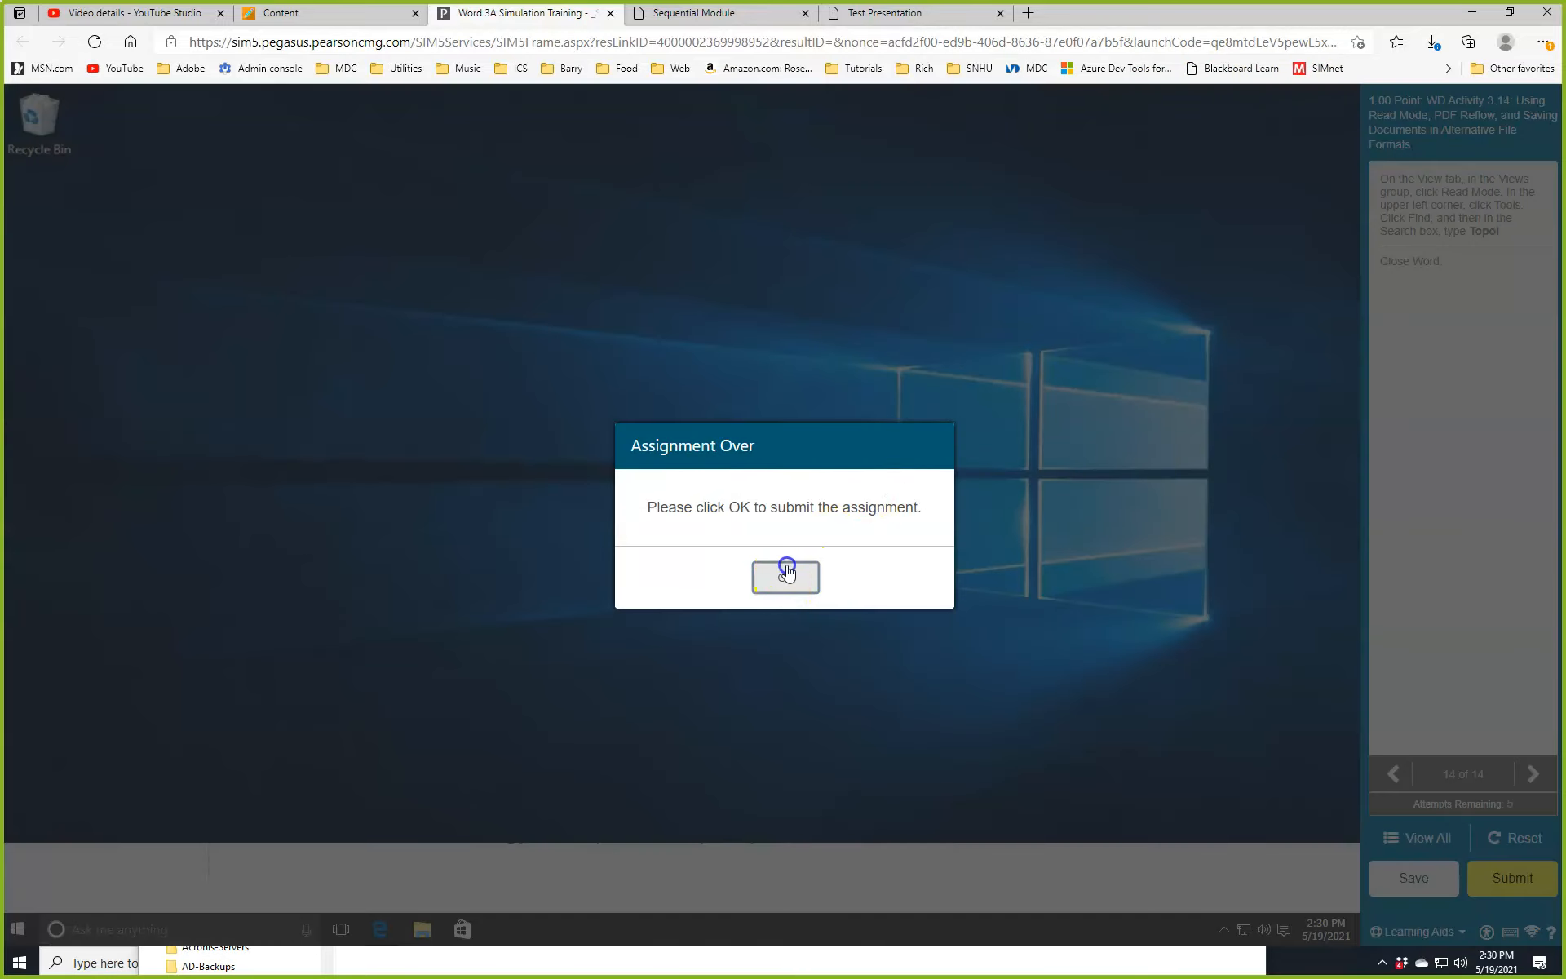